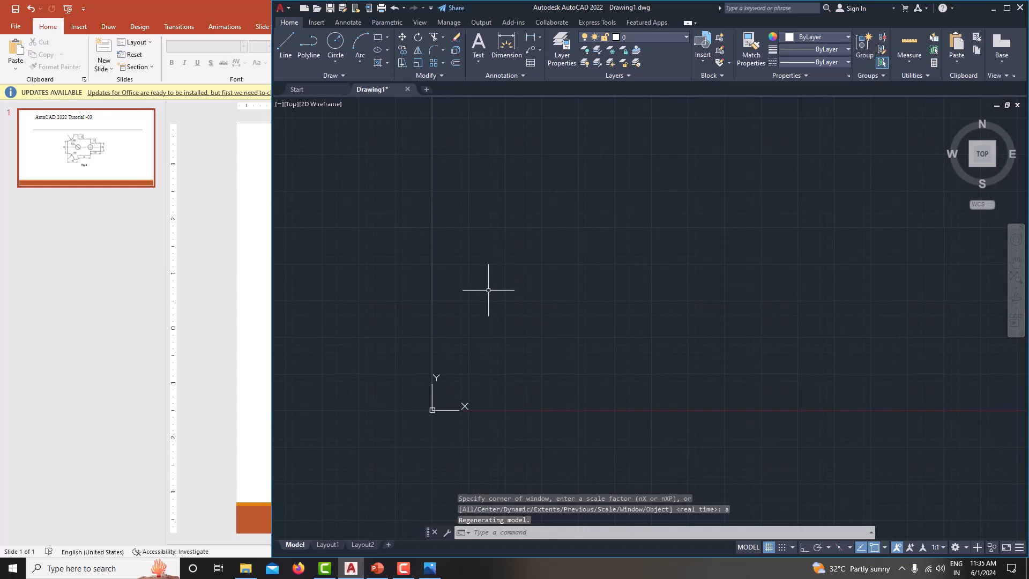
Open the Fig.4 reference image in the photo viewer beside the empty drawing.
middle_click_drag(487, 290, 490, 332)
middle_click_drag(585, 279, 606, 304)
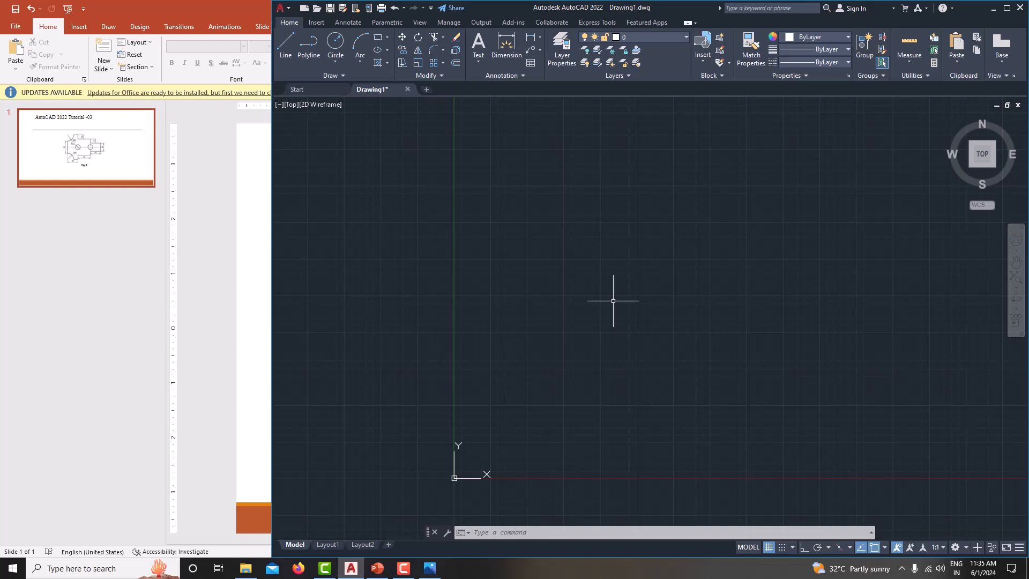
left_click(429, 568)
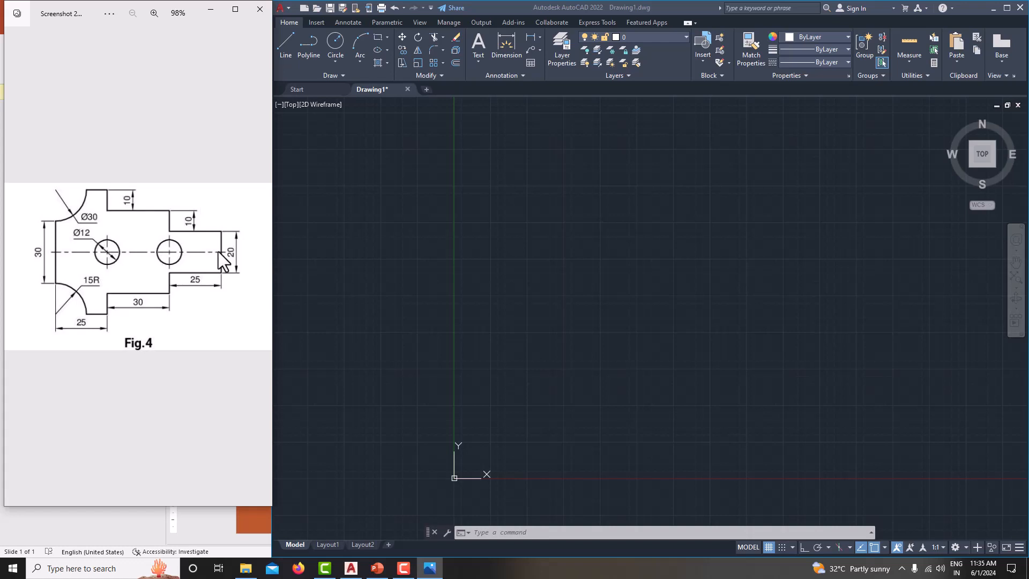
With Ortho mode on, draw a vertical line segment 30 units upward from a point in the empty drawing area.
left_click(290, 44)
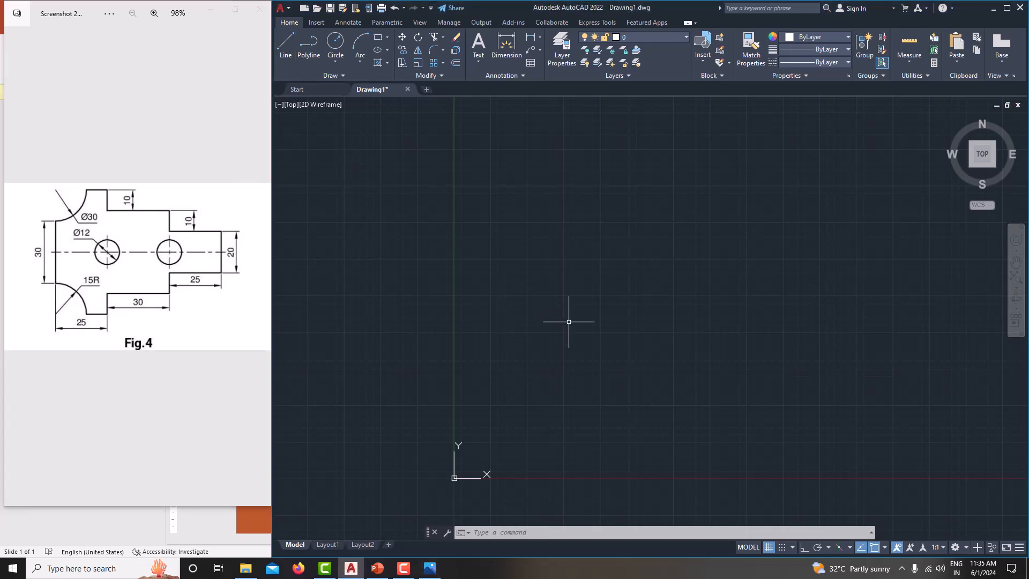
left_click(535, 316)
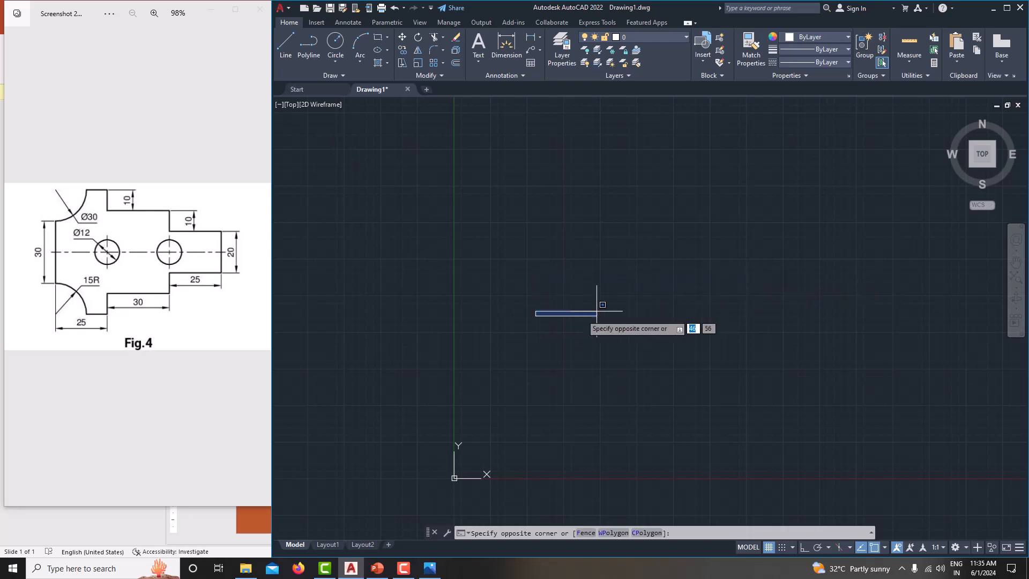
left_click(538, 319)
left_click(281, 41)
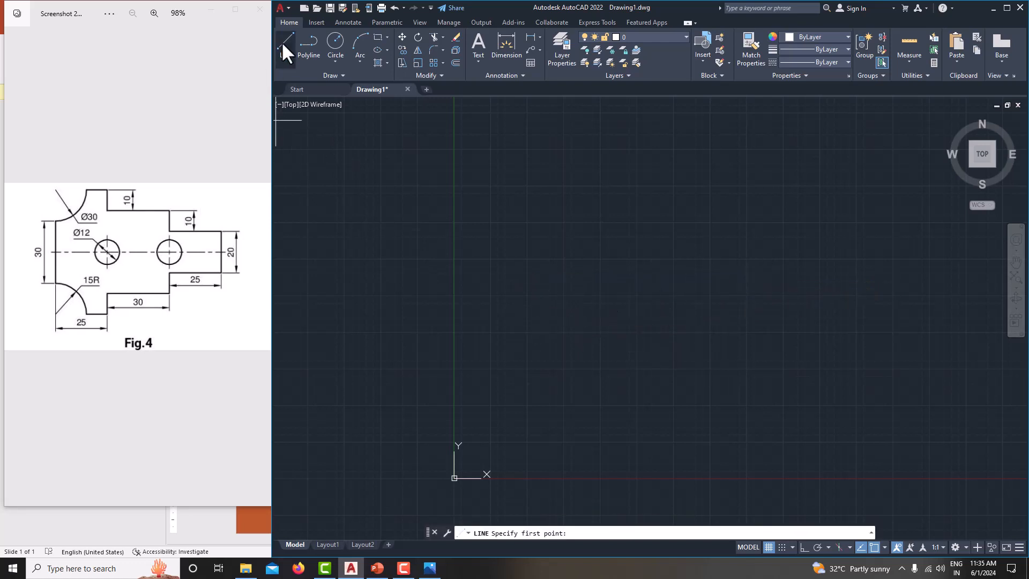
left_click(545, 327)
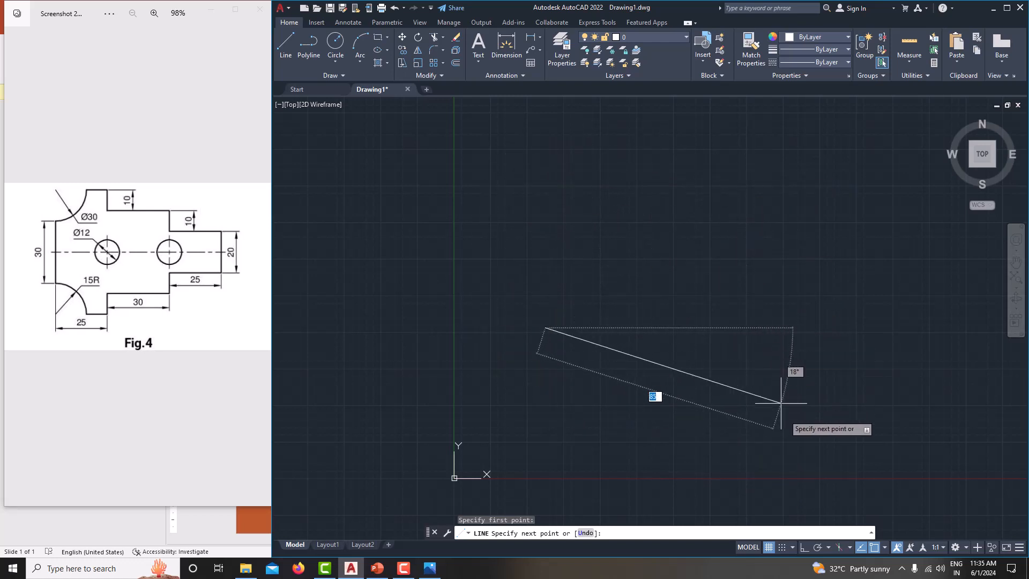
left_click(802, 546)
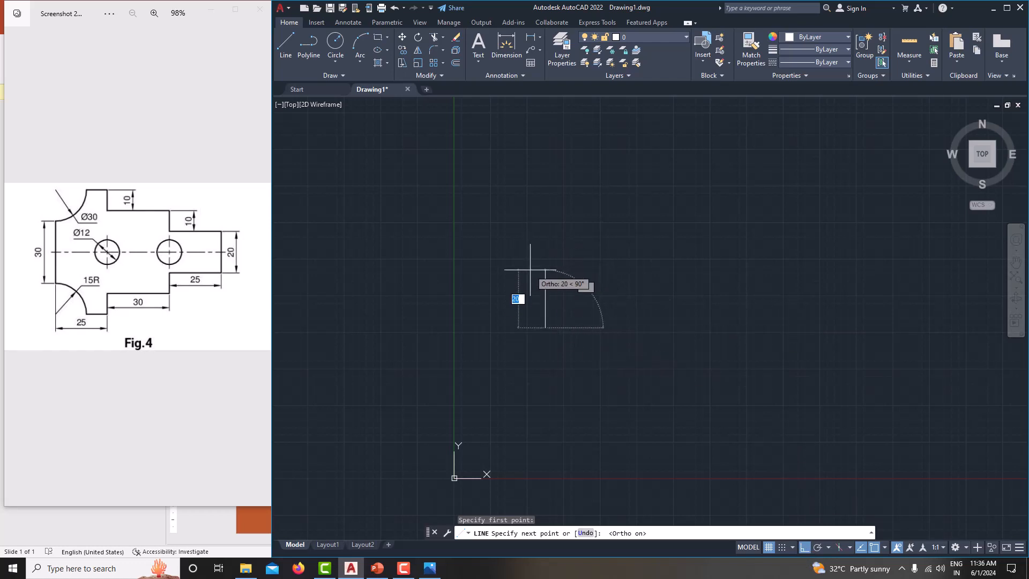
type("30")
key("Return")
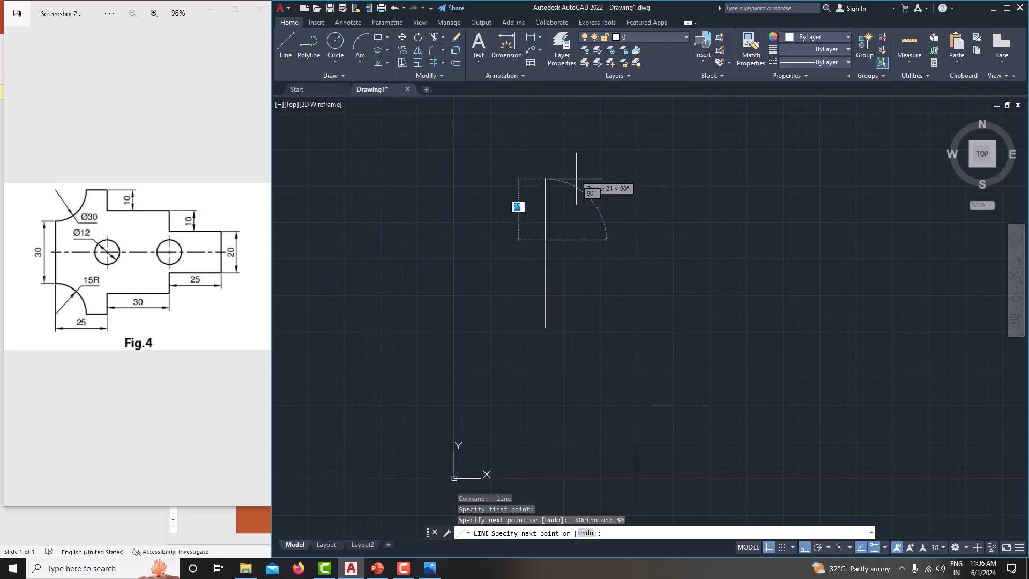
Continue the vertical line upward with a second 15-unit segment and end the line there.
type("15")
key("Return")
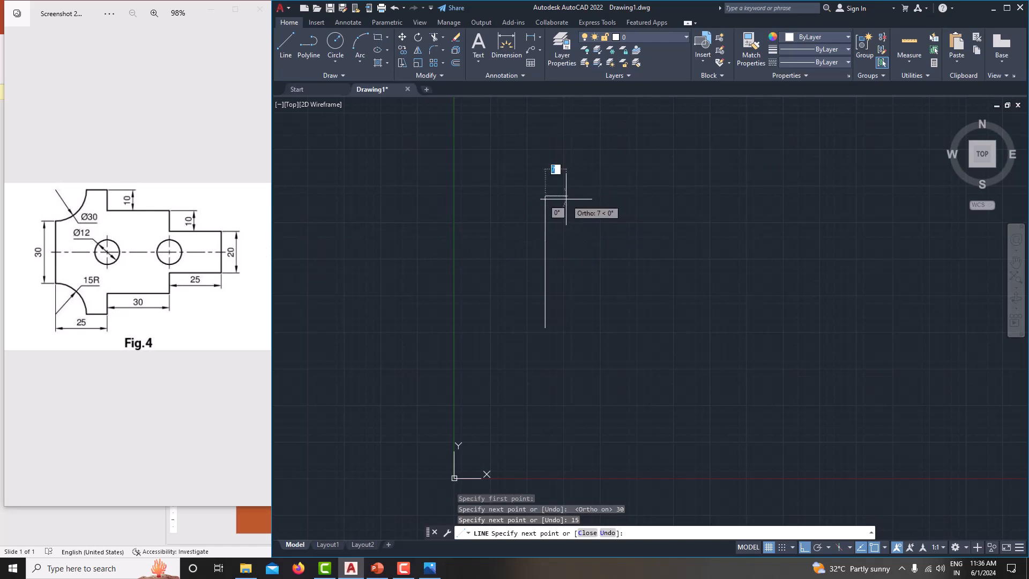
right_click(566, 199)
left_click(593, 221)
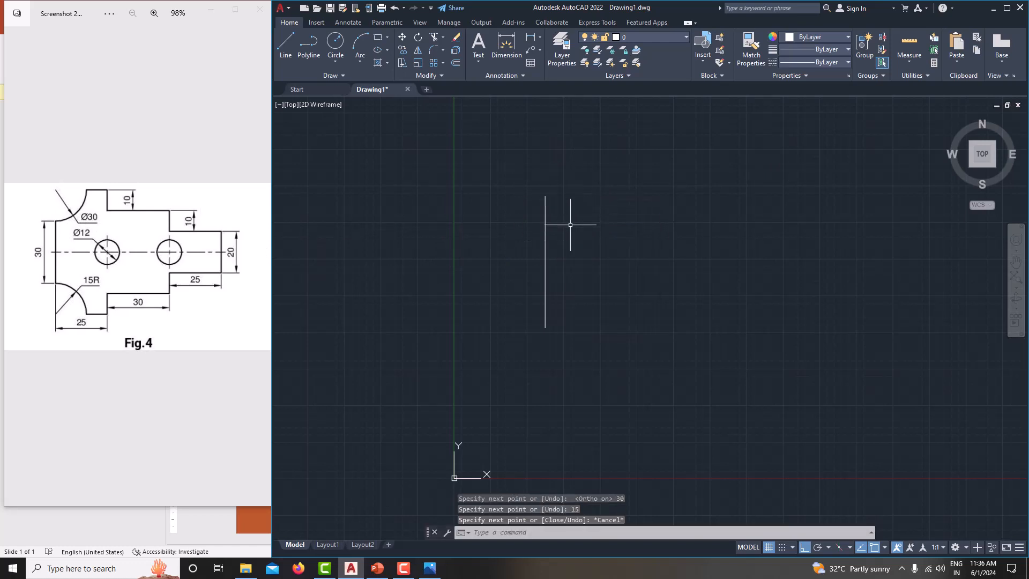
left_click(545, 211)
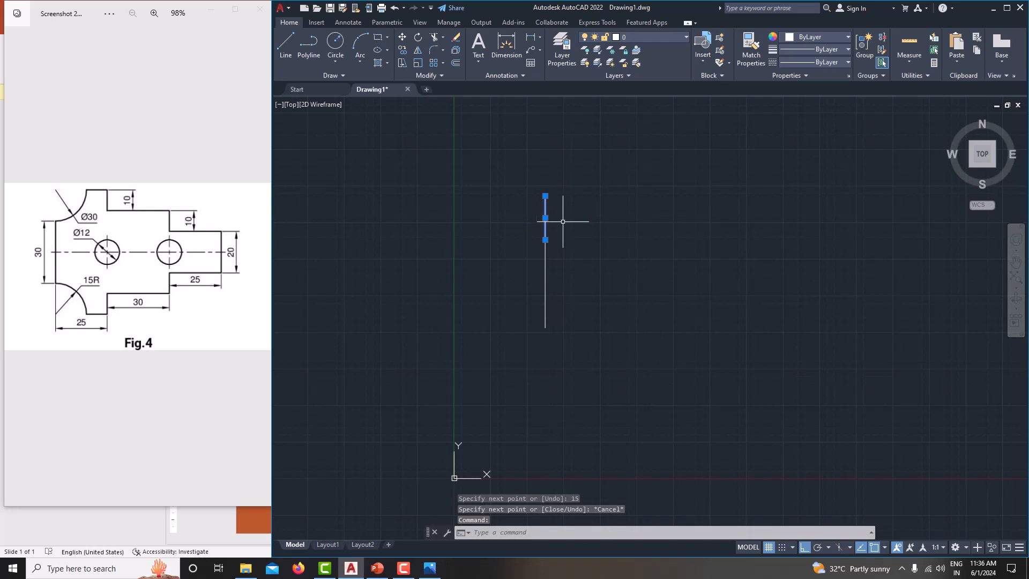
key("Escape")
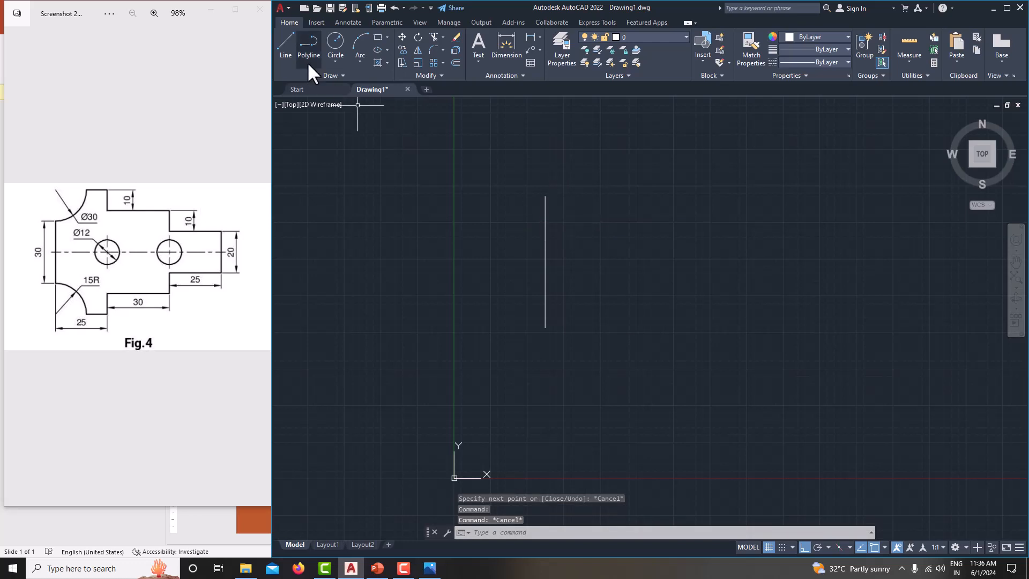
Draw a circle of diameter 30 centred on the upper endpoint of the vertical line.
left_click(329, 63)
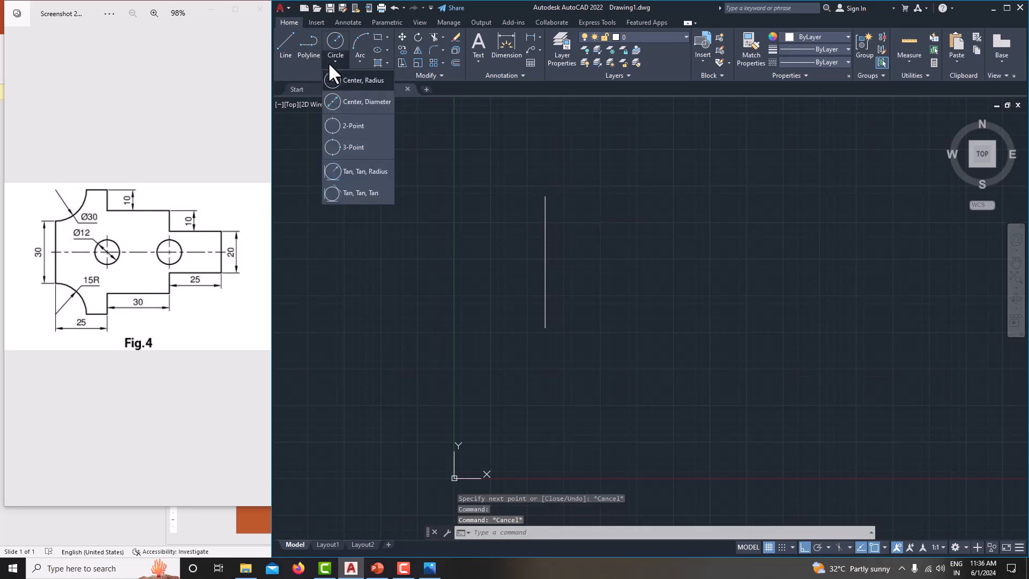
left_click(350, 102)
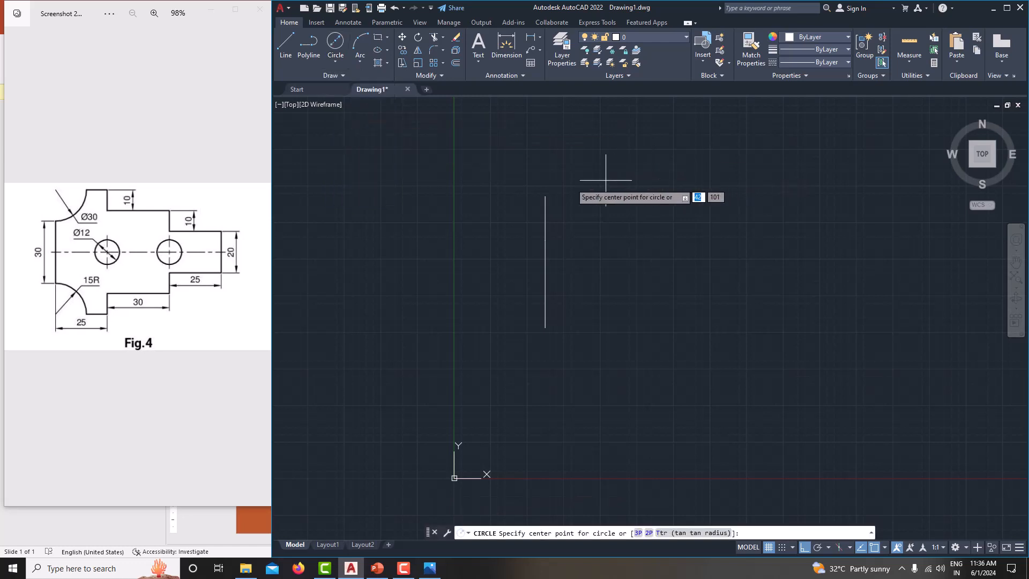
left_click(545, 196)
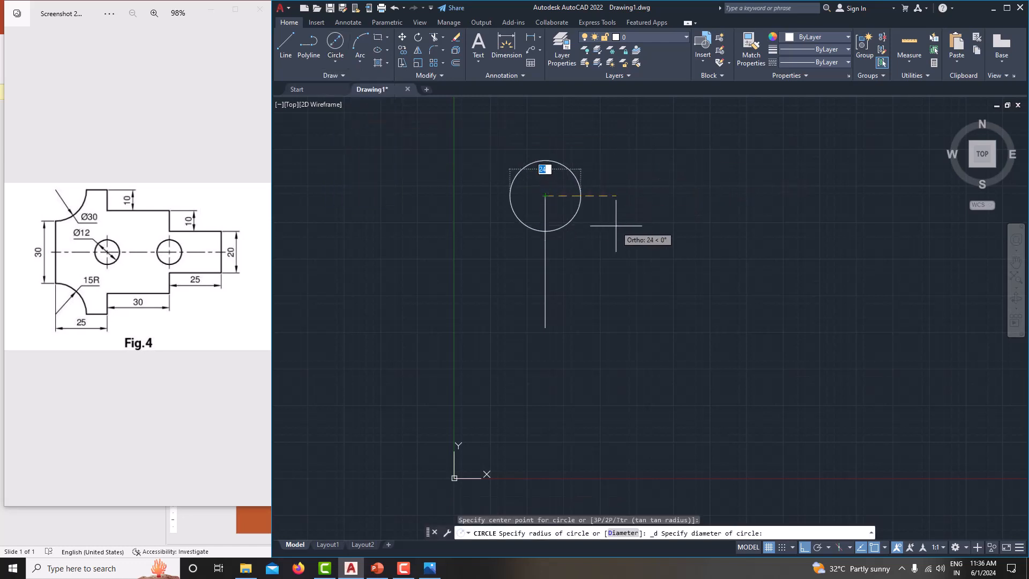
type("30")
key("Return")
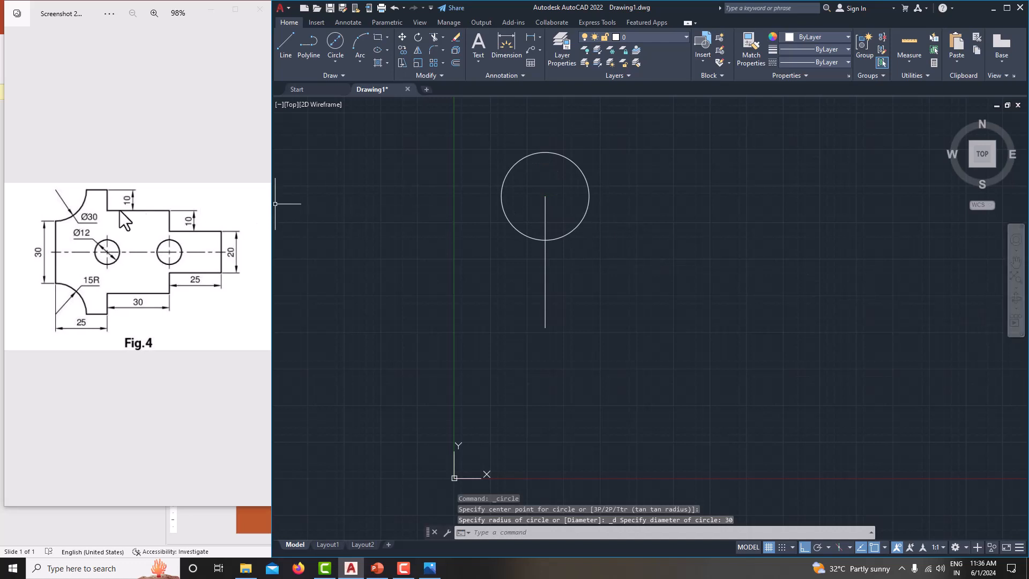
Start the outline at the circle's right quadrant and draw line segments 10 units right and 10 units down.
left_click(290, 54)
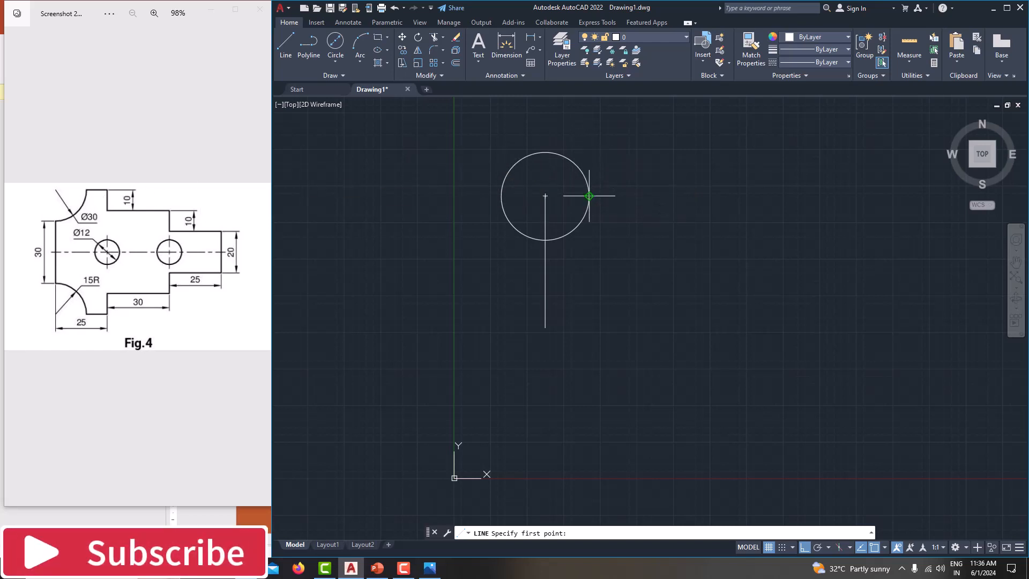
left_click(883, 547)
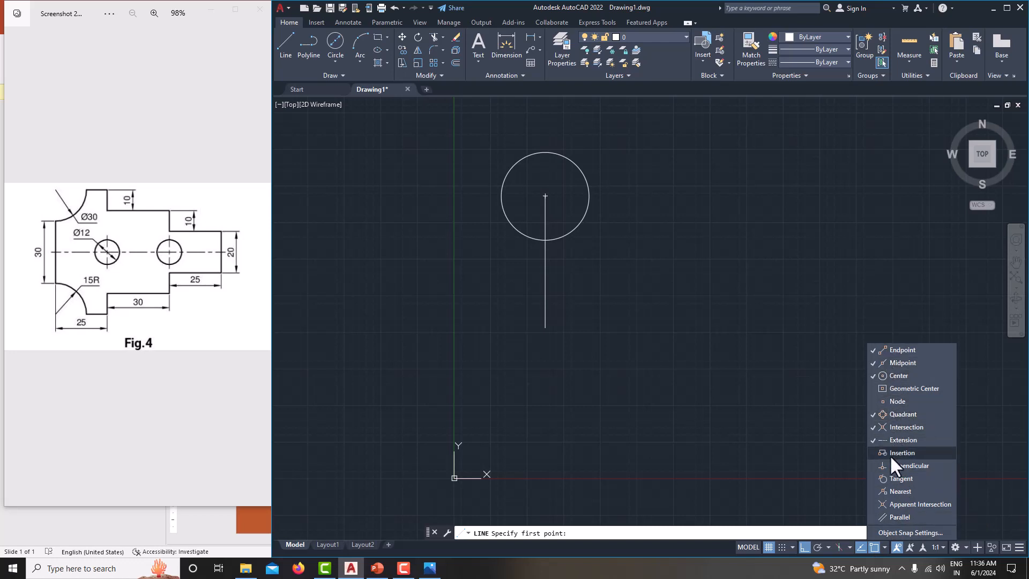
left_click(733, 312)
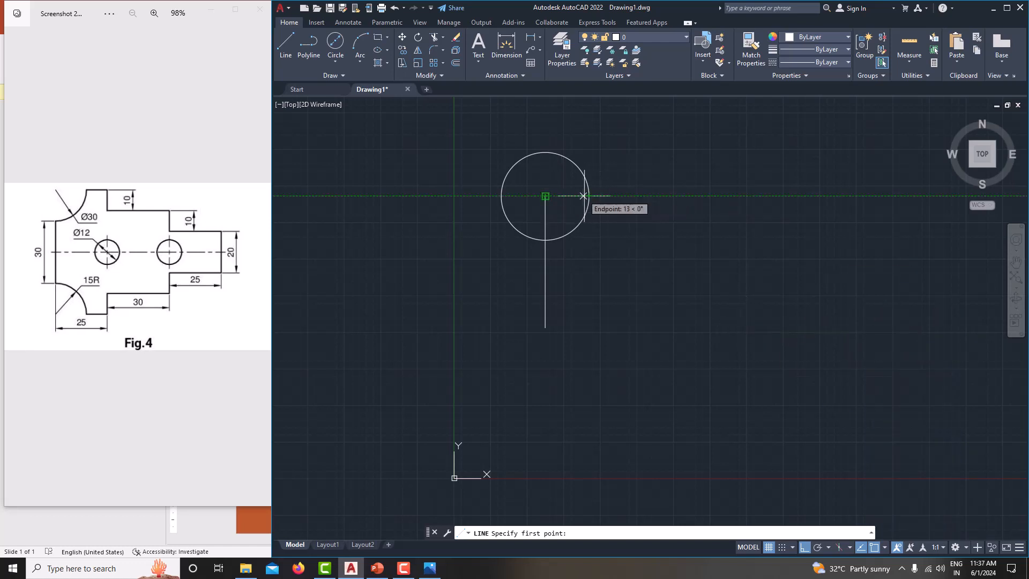
left_click(589, 196)
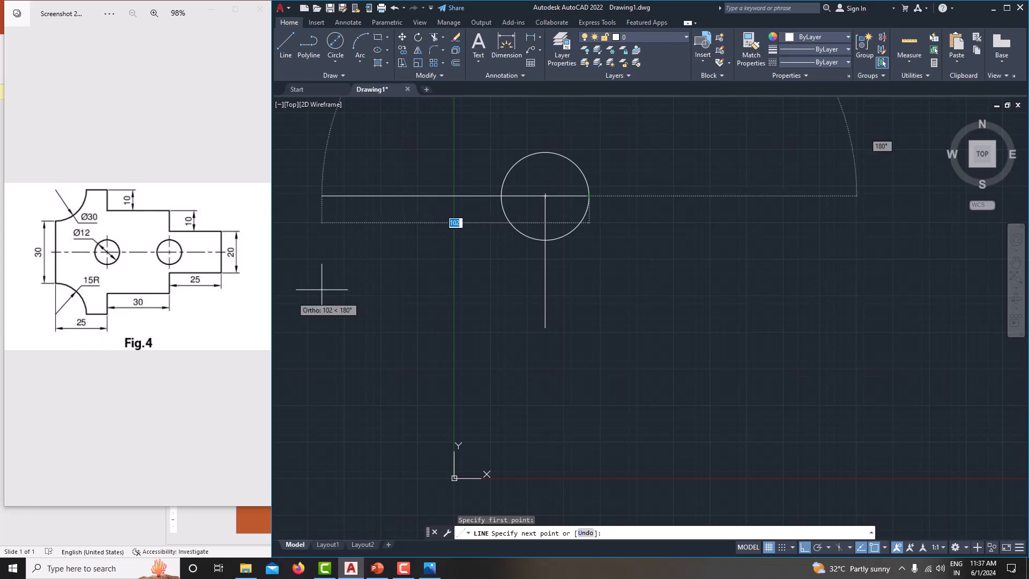
type("10")
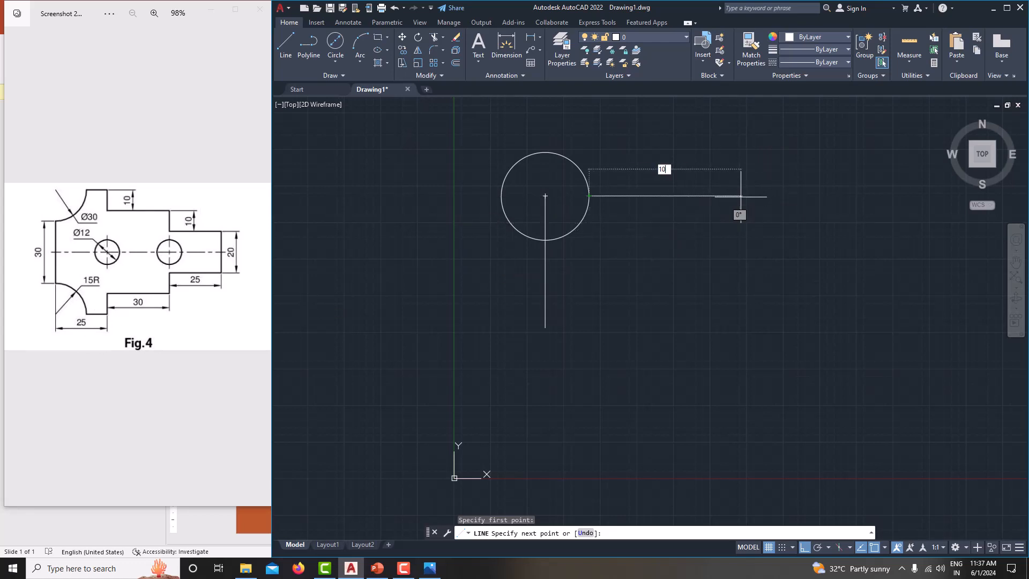
key("Return")
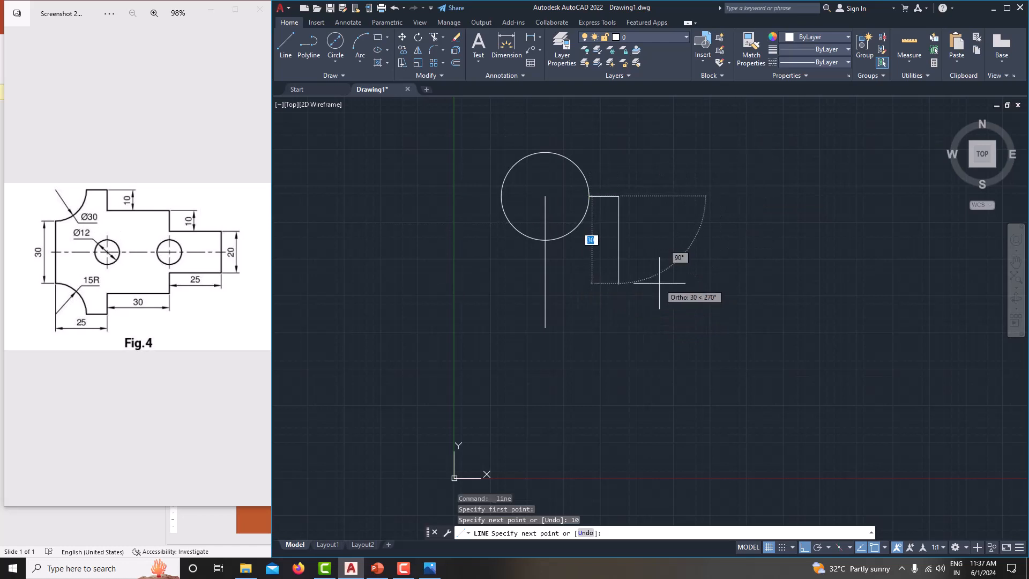
type("10")
key("Return")
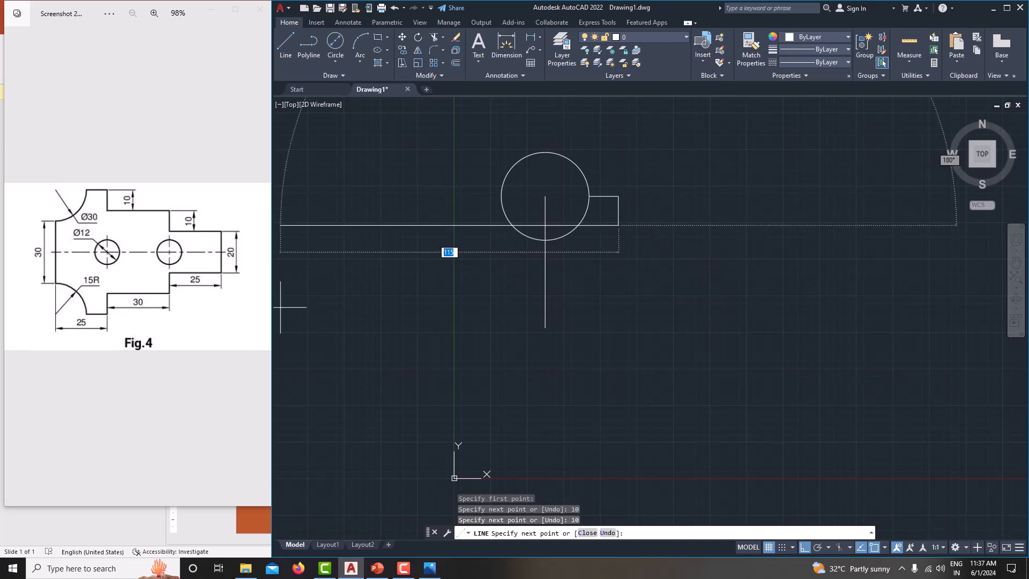
Continue the stepped upper outline with segments 30 units right, 10 units down and 25 units right.
type("30")
key("Return")
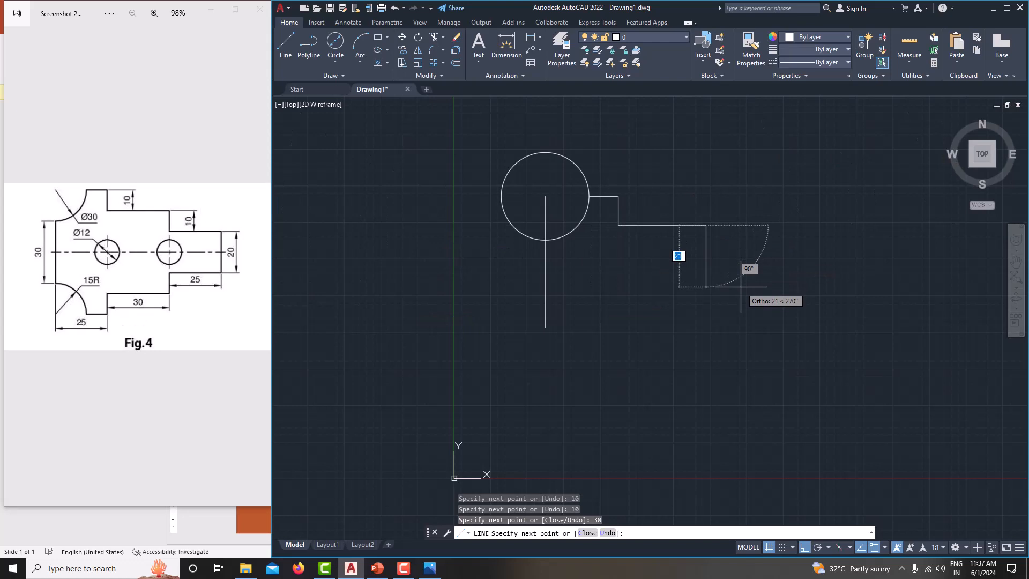
type("10")
key("Return")
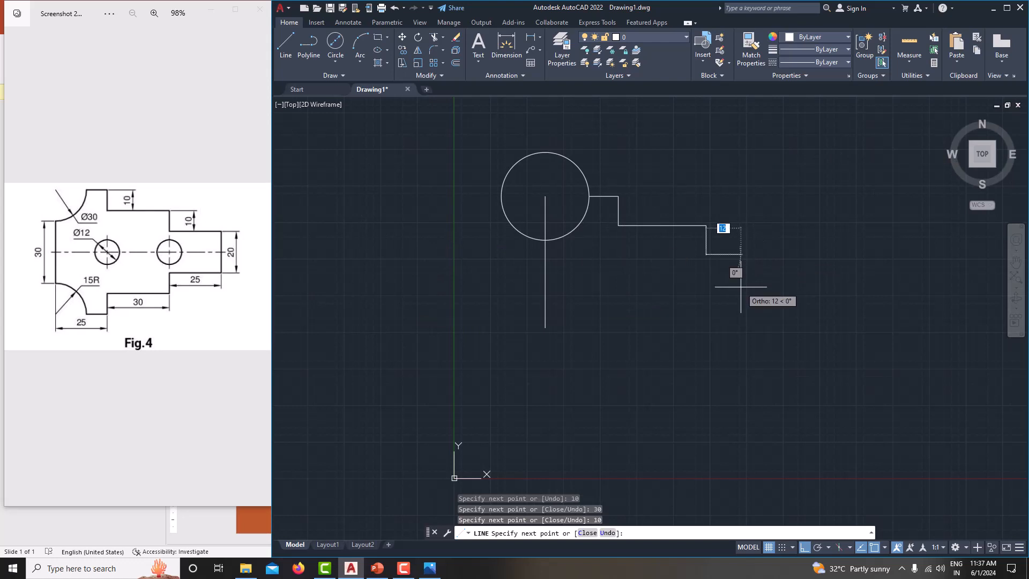
type("25")
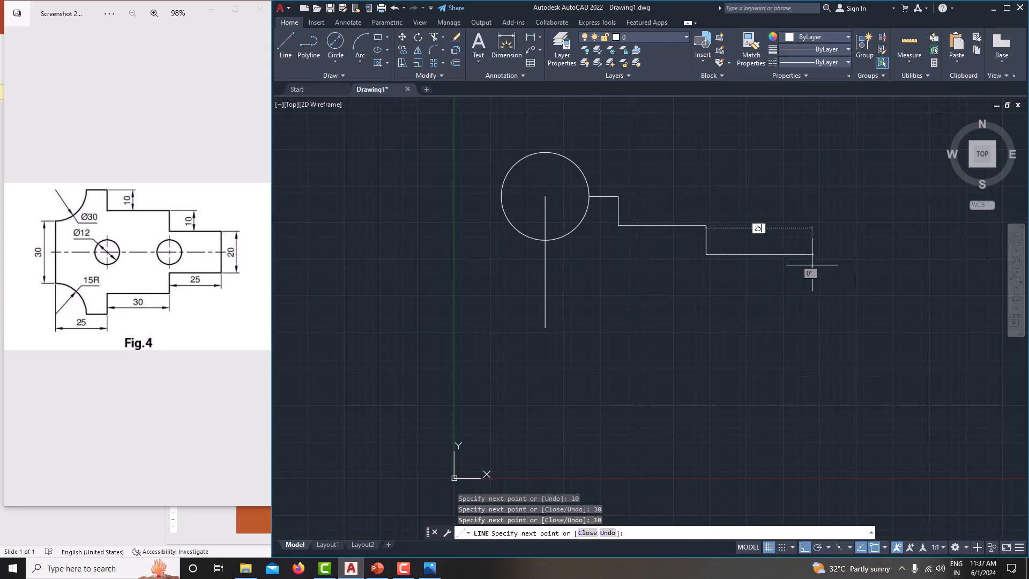
key("Return")
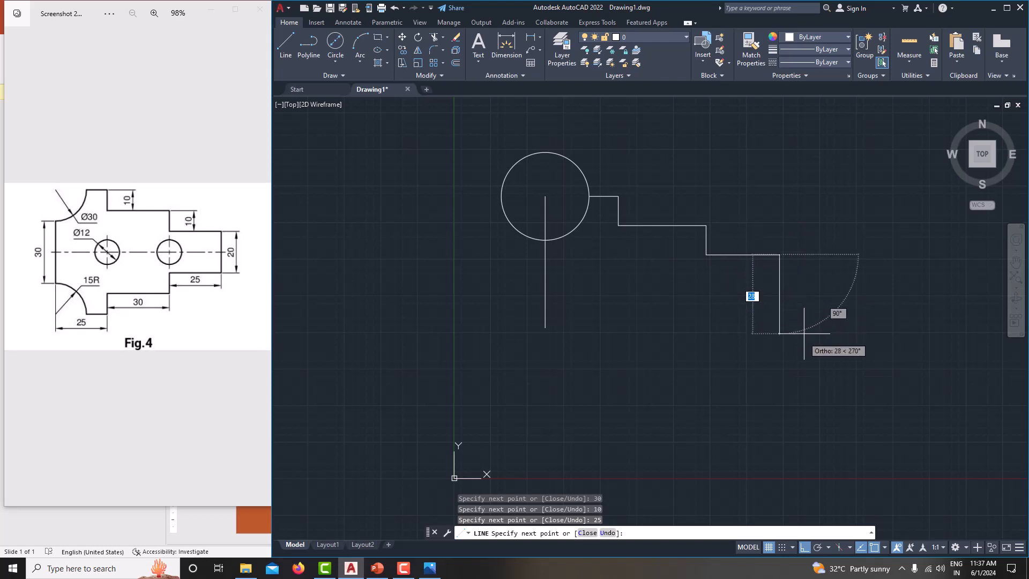
Draw the outline's right end 20 units down, then return 25 units left and step 10 units down.
type("20")
key("Return")
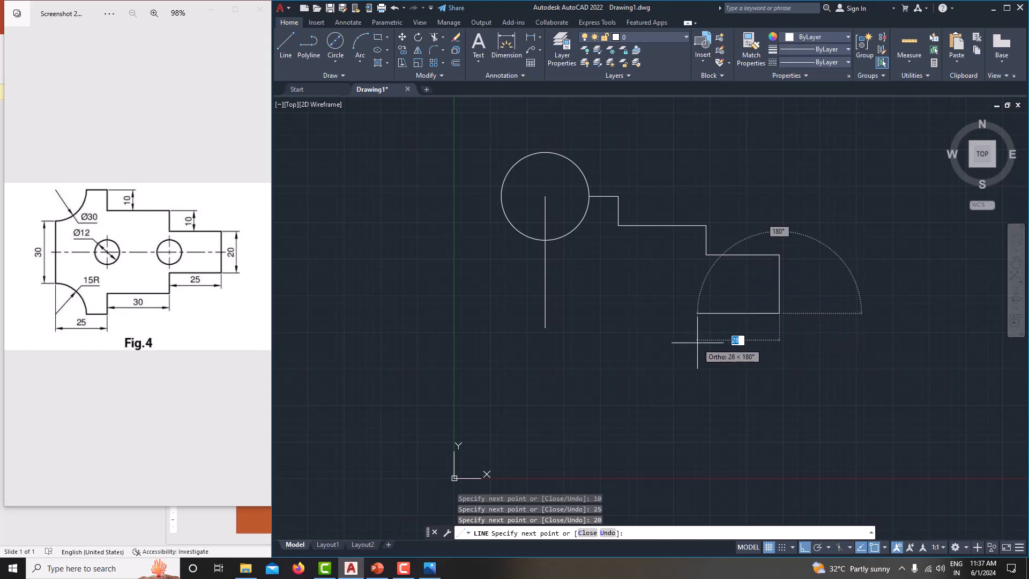
type("25")
key("Return")
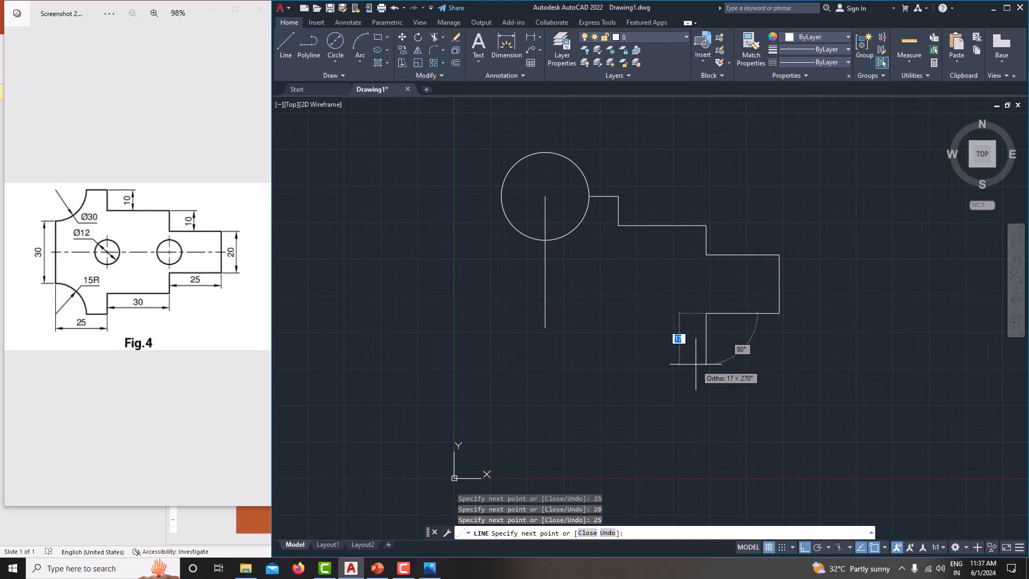
type("10")
key("Return")
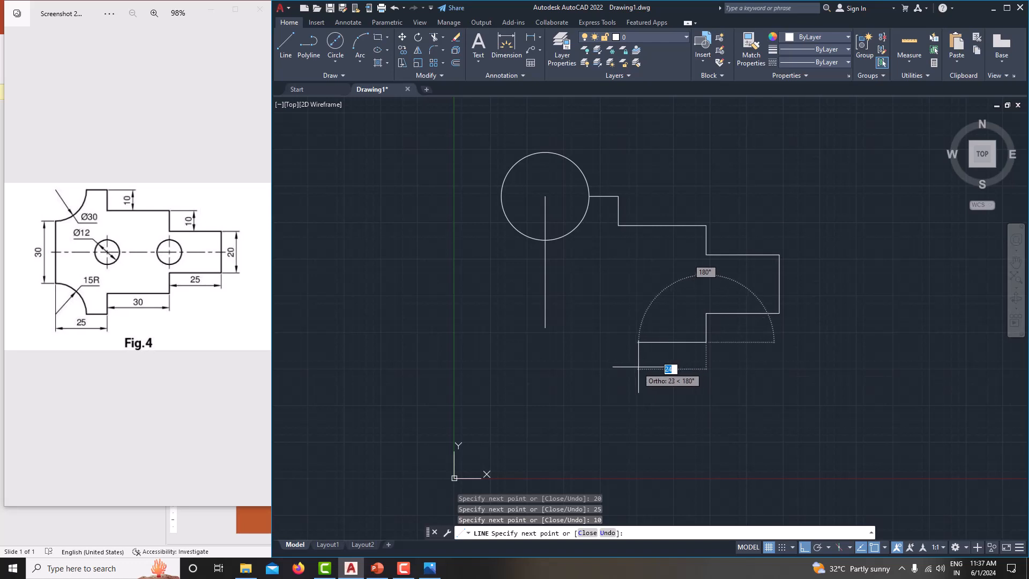
Continue the lower outline 30 units left, 10 units down, 10 units left and a further 15 units left.
type("30")
key("Return")
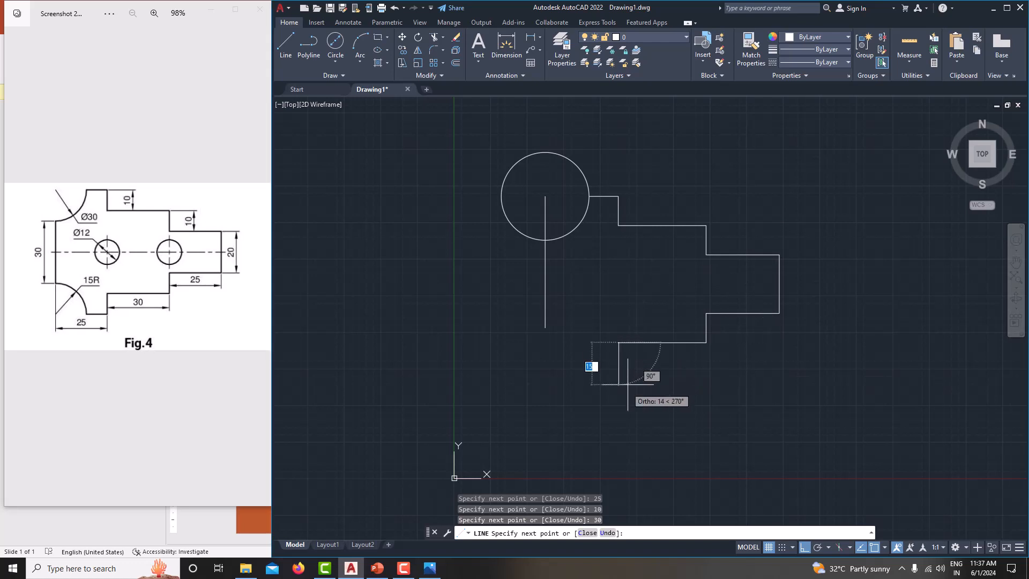
type("10")
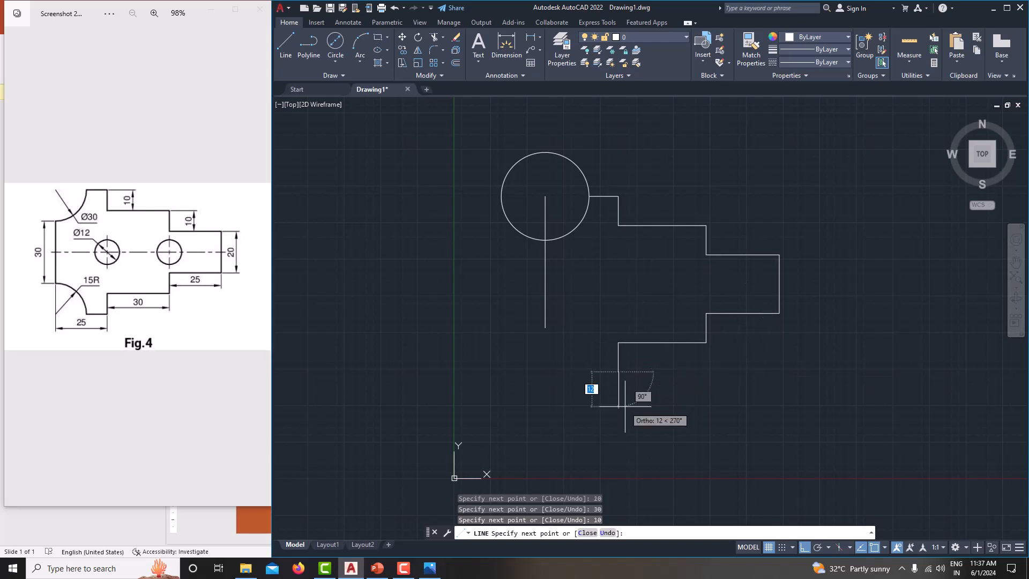
key("Return")
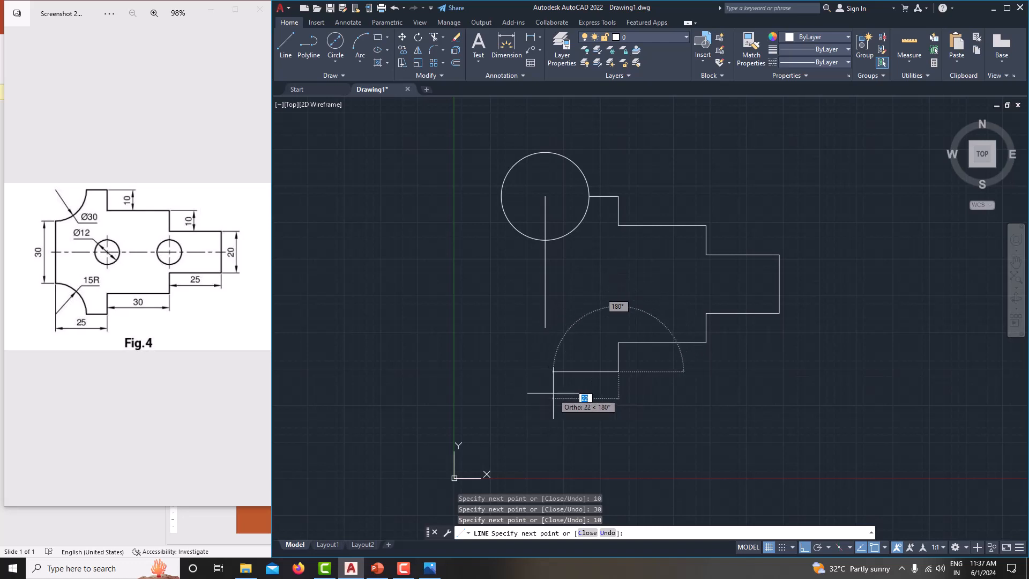
type("10")
key("Return")
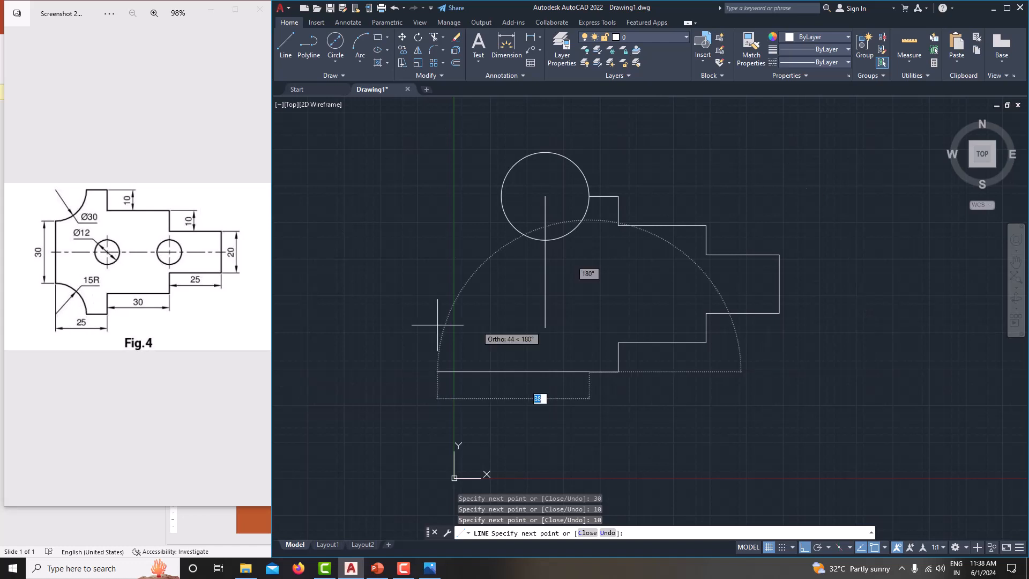
type("15")
key("Return")
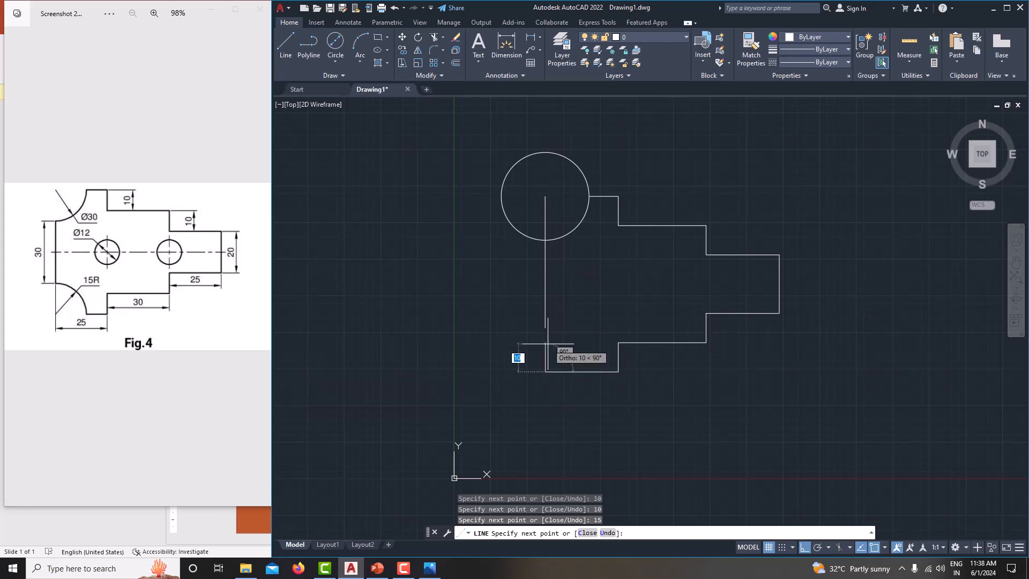
End the outline and draw a circle of radius 15 centred on the left end of its lowest horizontal line.
right_click(547, 344)
left_click(576, 357)
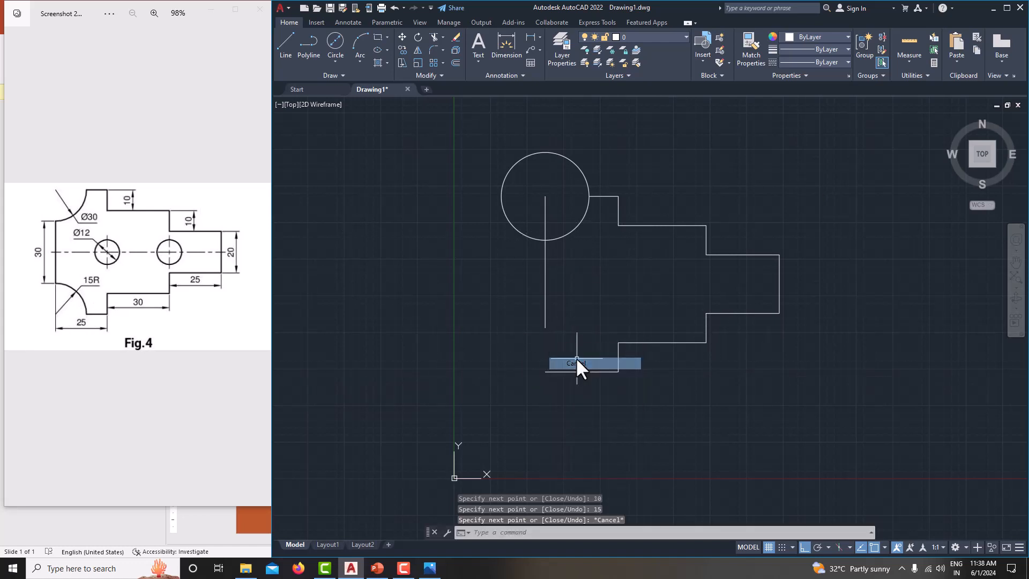
left_click(338, 60)
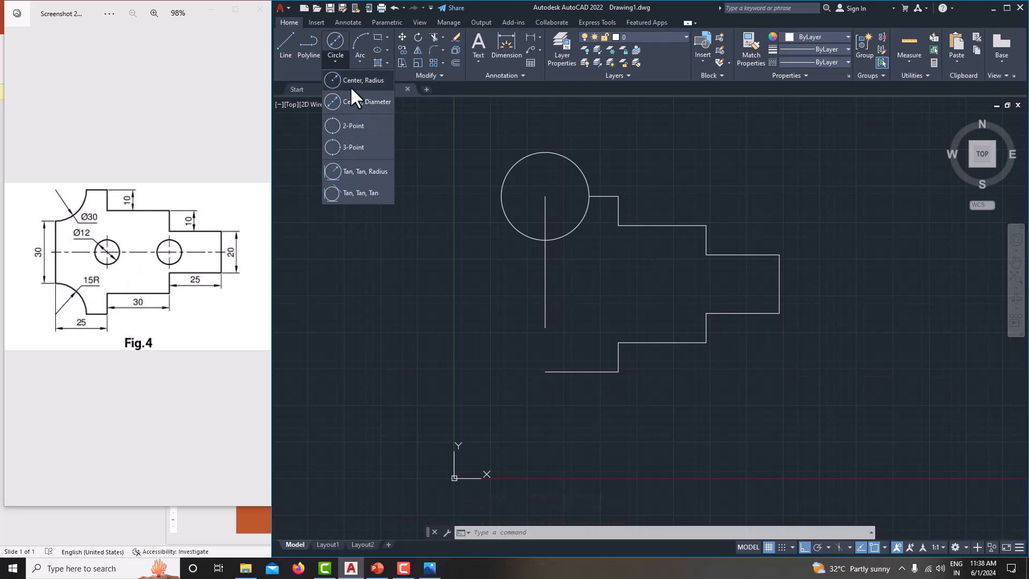
left_click(351, 85)
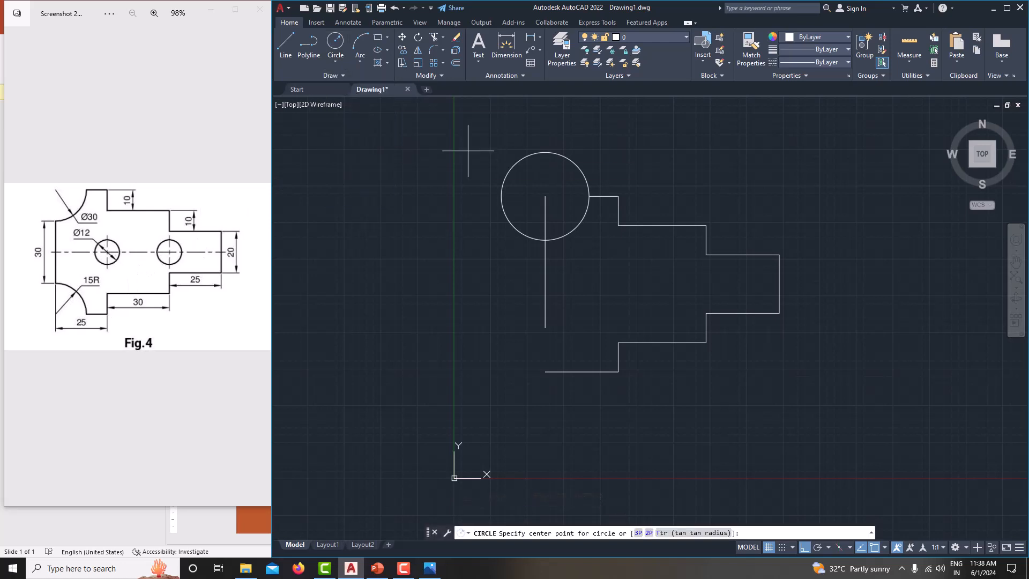
left_click(545, 371)
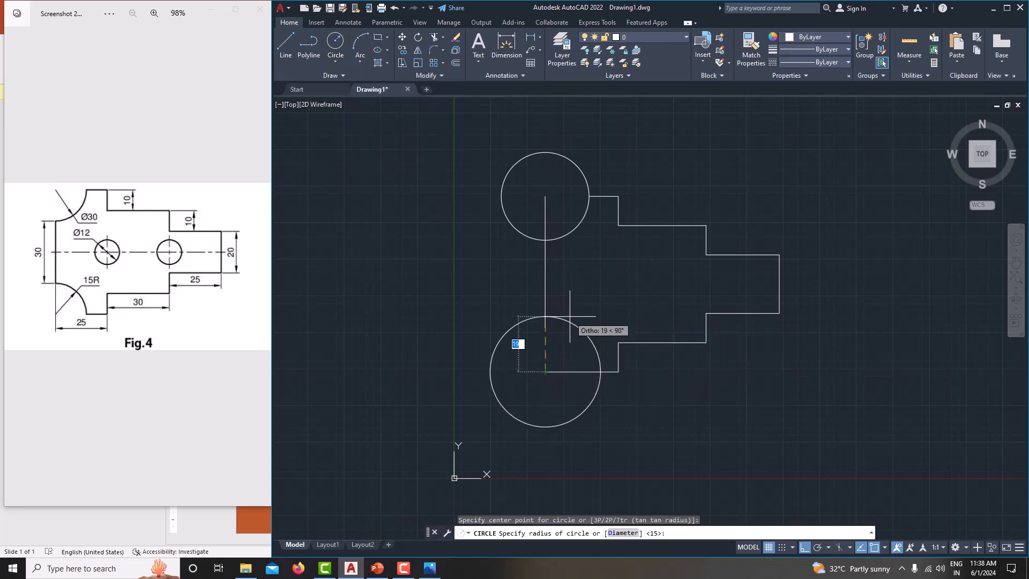
type("15")
key("Return")
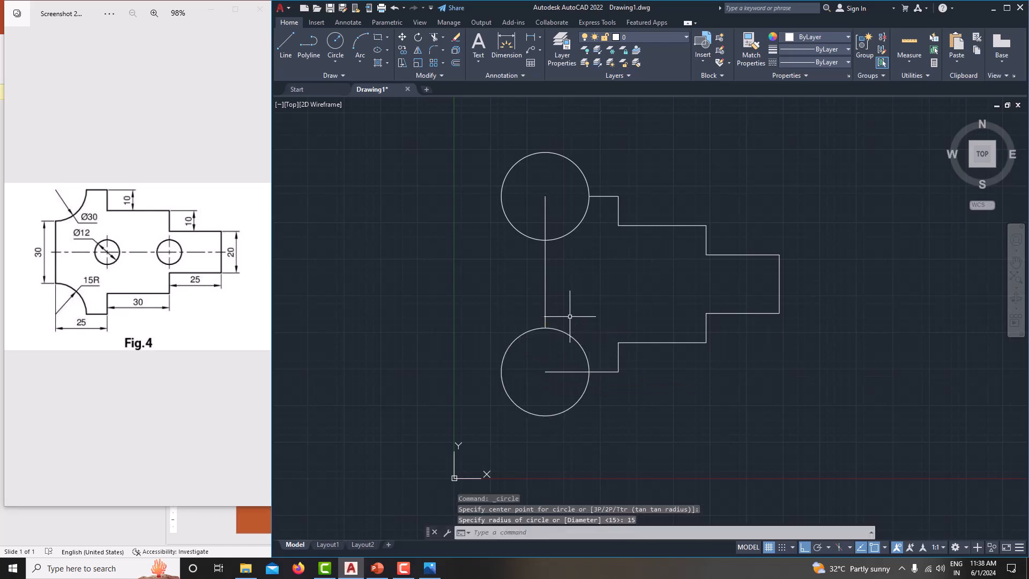
middle_click_drag(675, 401, 671, 410)
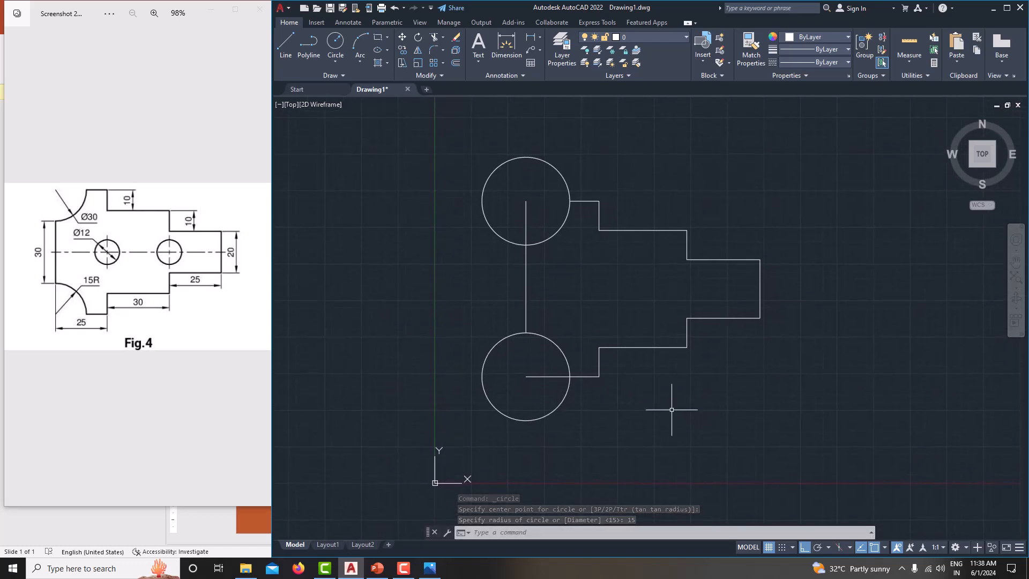
left_click(442, 37)
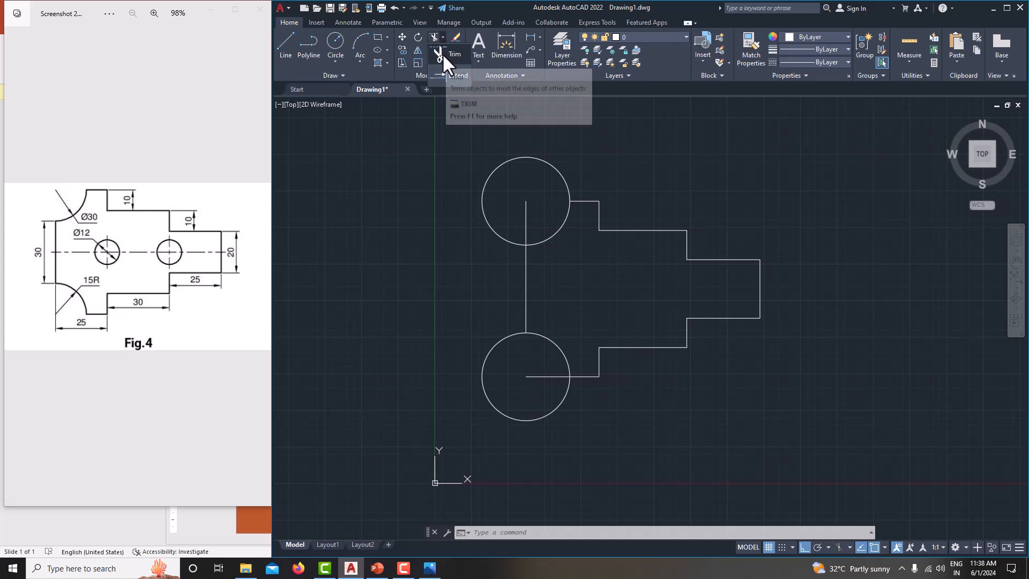
left_click(443, 54)
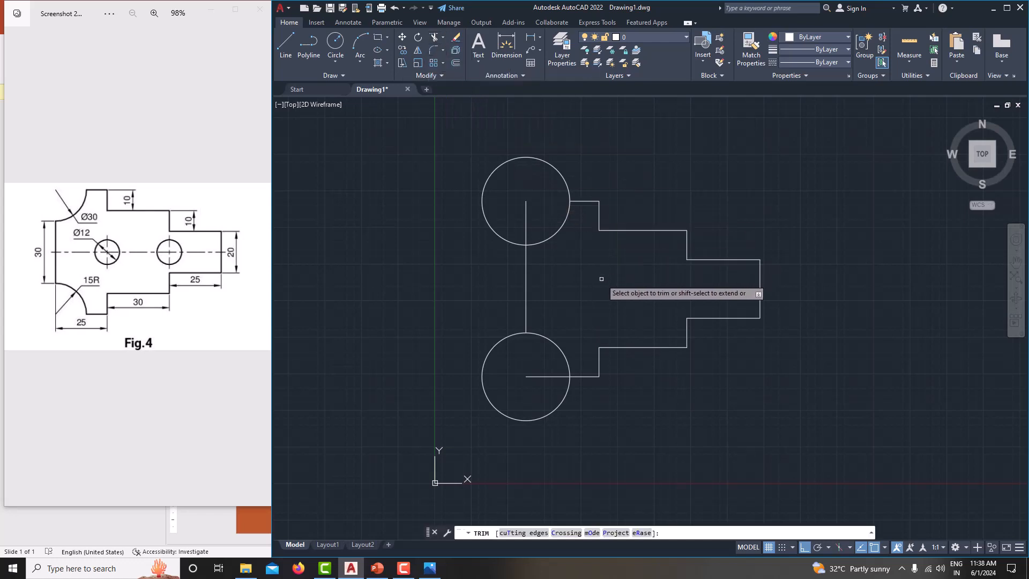
key("Escape")
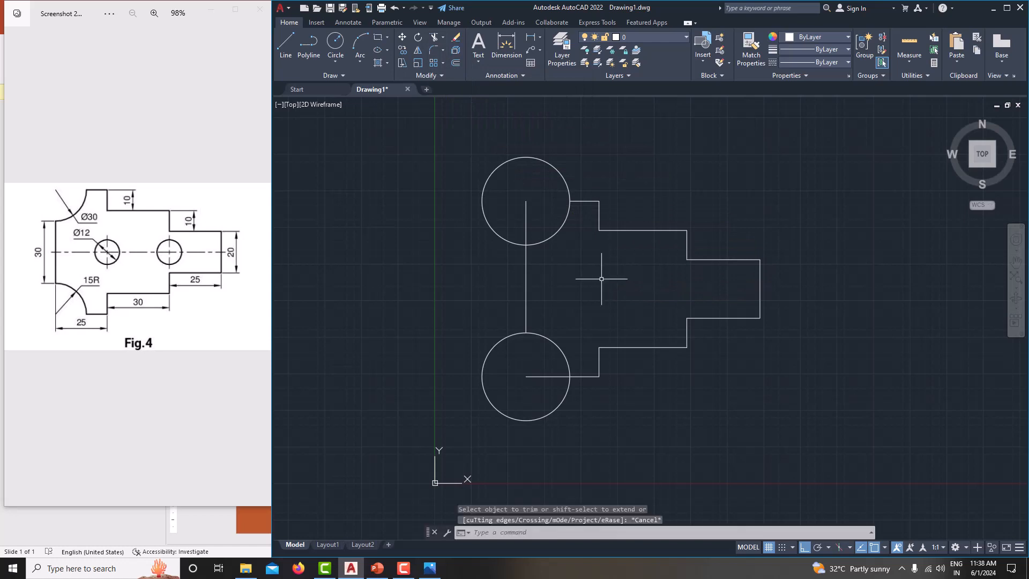
Trim both circles to concave corner arcs and remove the line portions lying inside them.
type("tr")
key("Return")
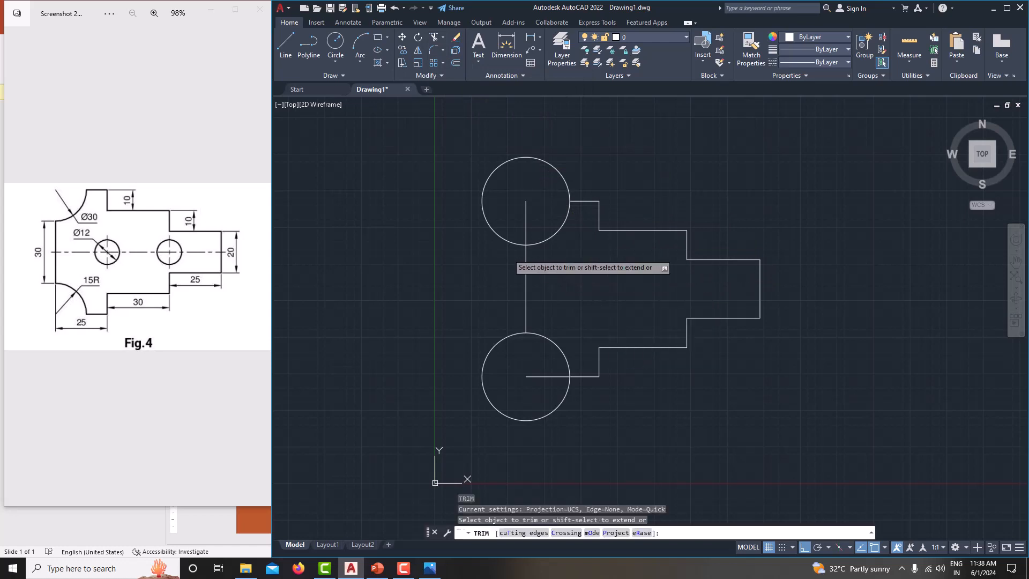
left_click(495, 228)
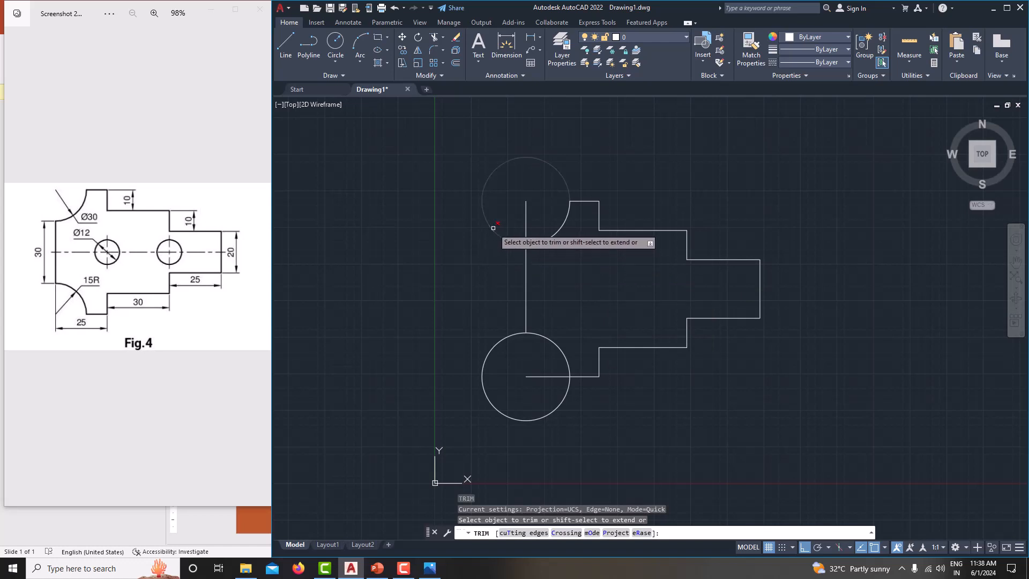
left_click(527, 220)
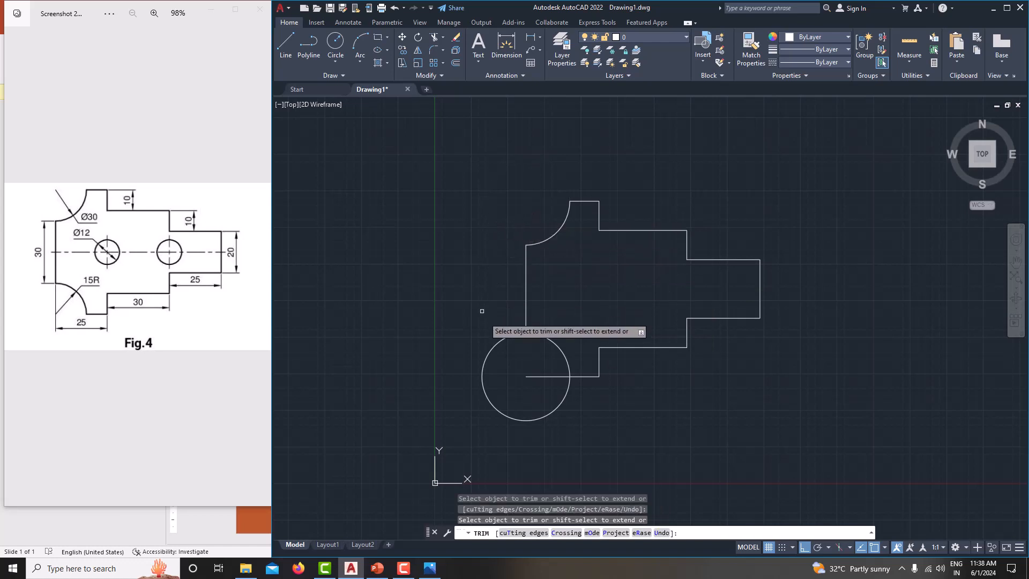
left_click_drag(496, 296, 509, 396)
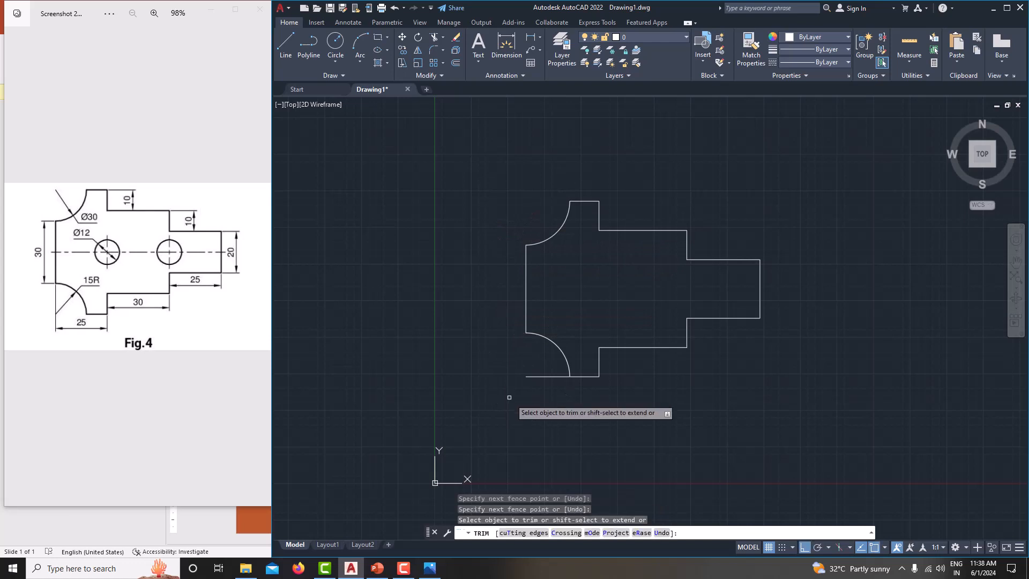
middle_click_drag(509, 381, 494, 392)
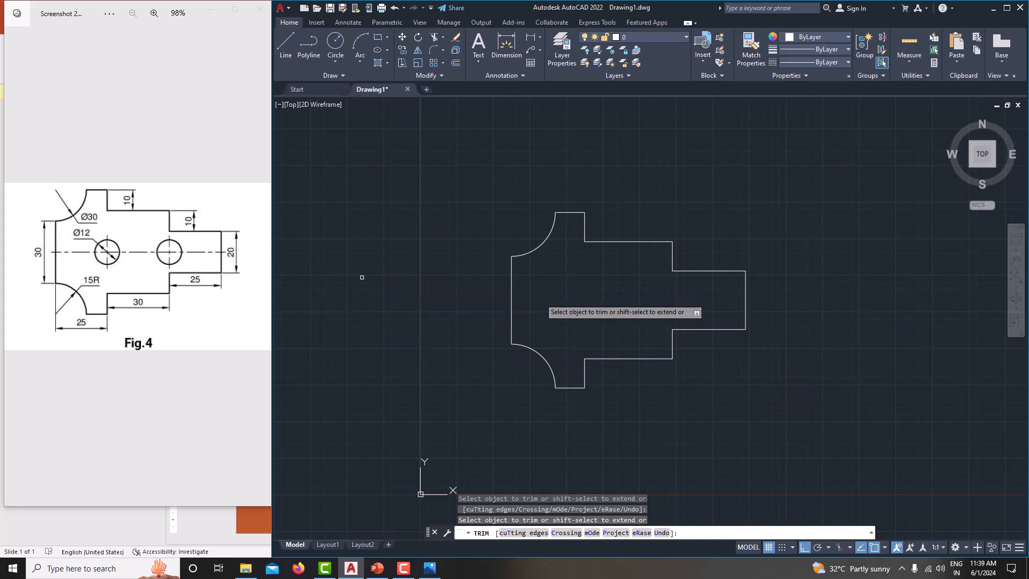
Draw a vertical helper line joining the upper and lower inner corners of the plate's first step.
left_click(277, 53)
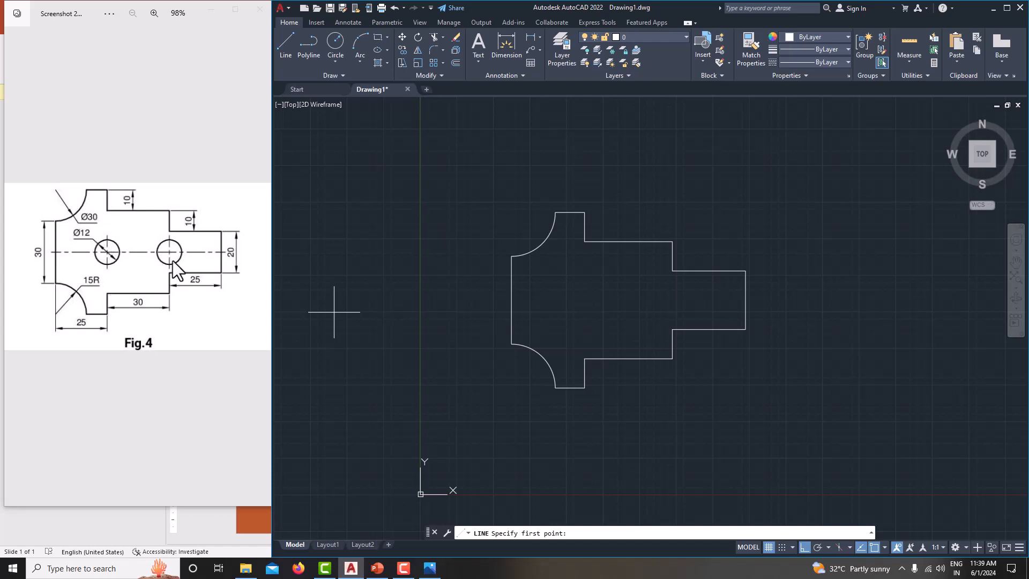
left_click(585, 242)
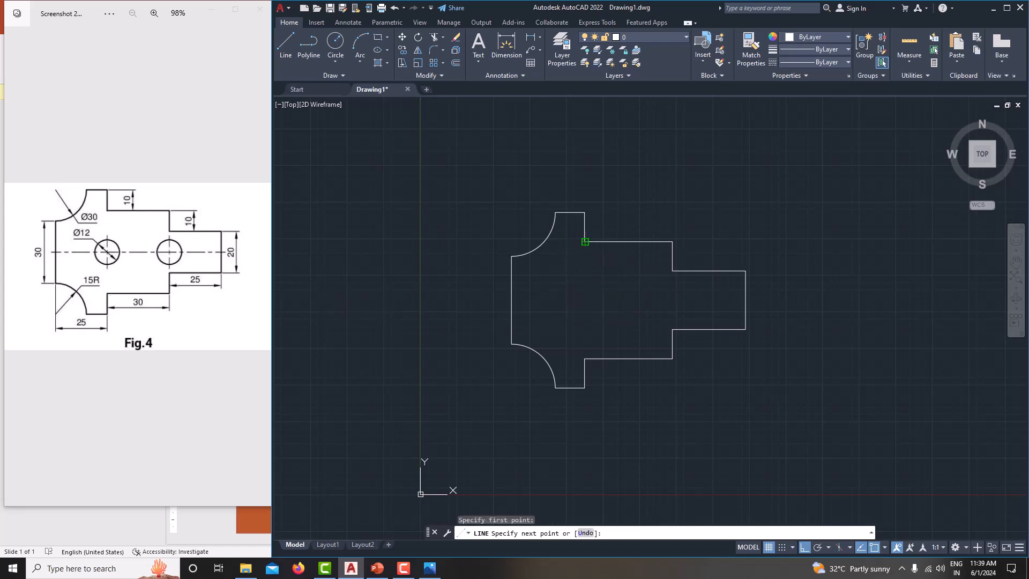
left_click(584, 359)
right_click(624, 291)
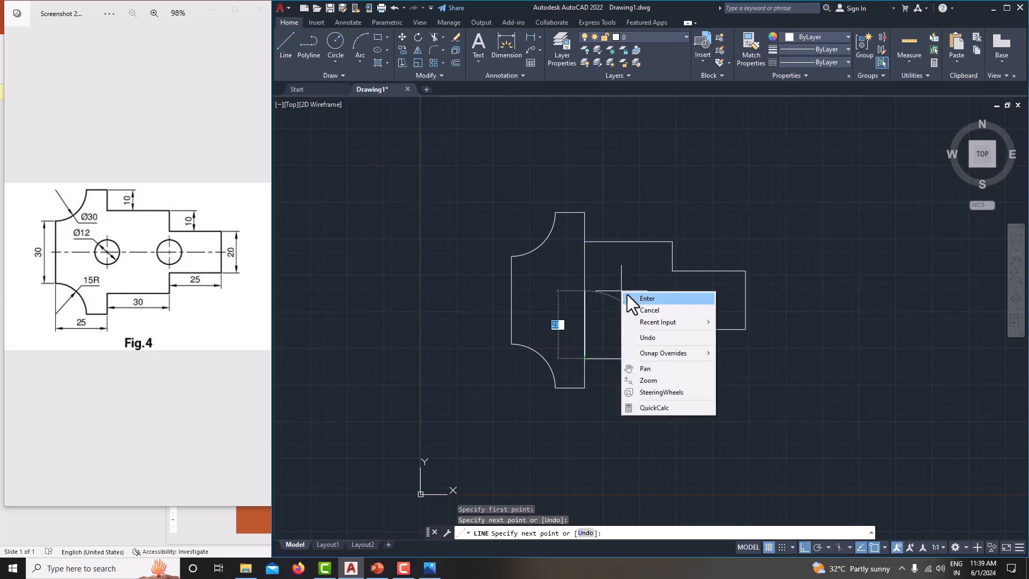
left_click(648, 304)
Draw a second vertical helper line joining the inner corners where the narrow right end of the plate begins.
left_click(291, 46)
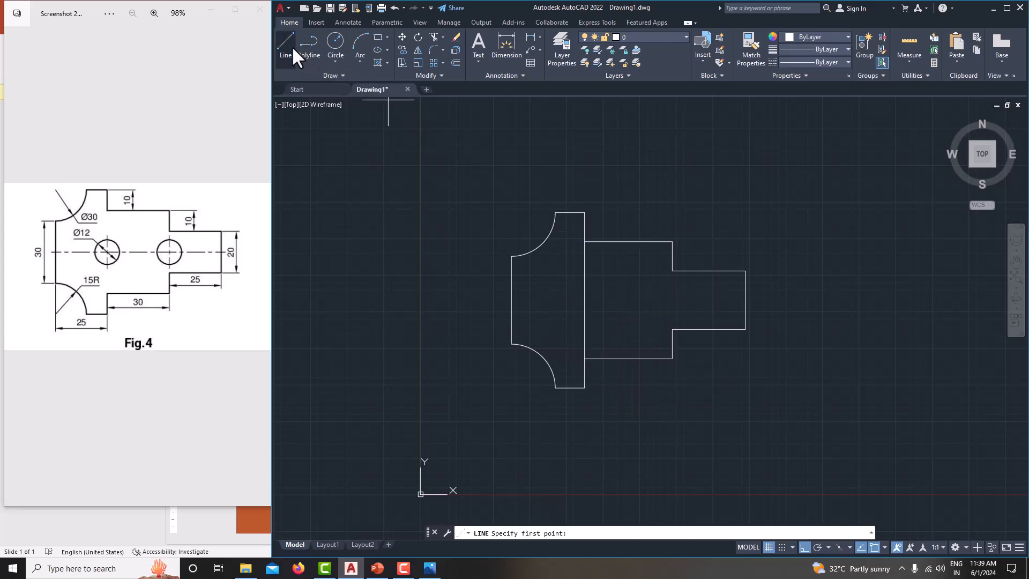
left_click(672, 271)
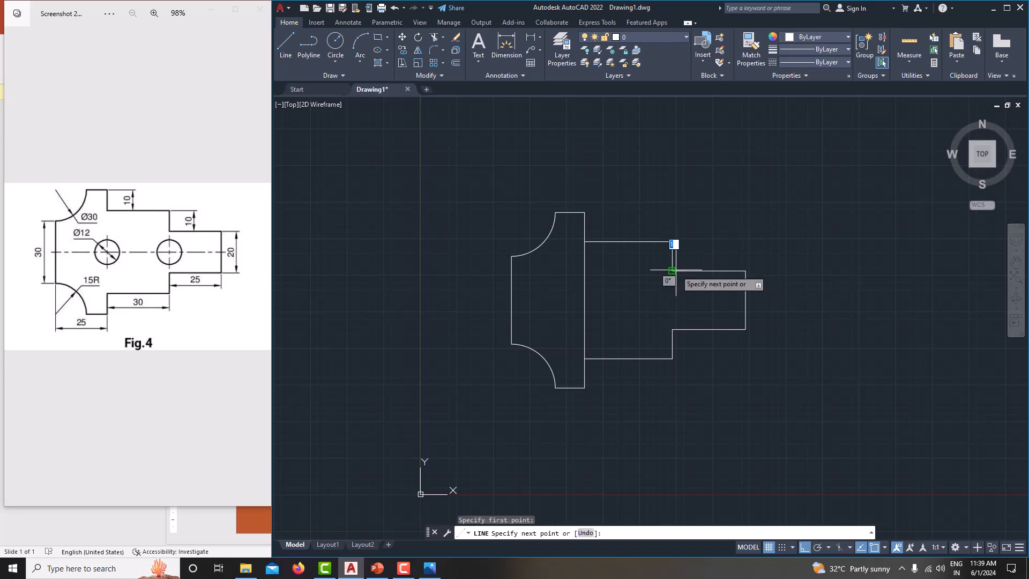
left_click(672, 329)
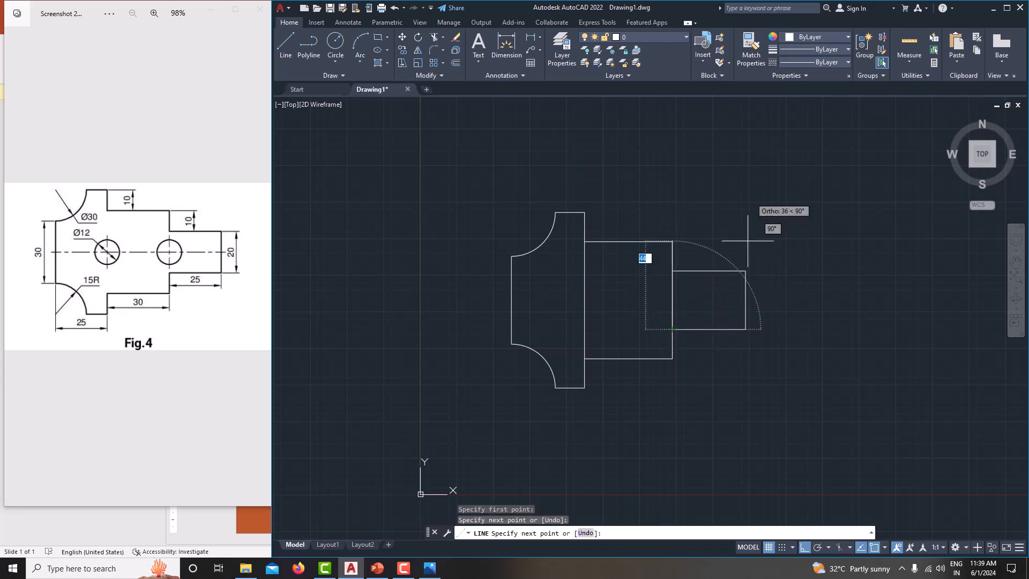
right_click(749, 184)
left_click(773, 202)
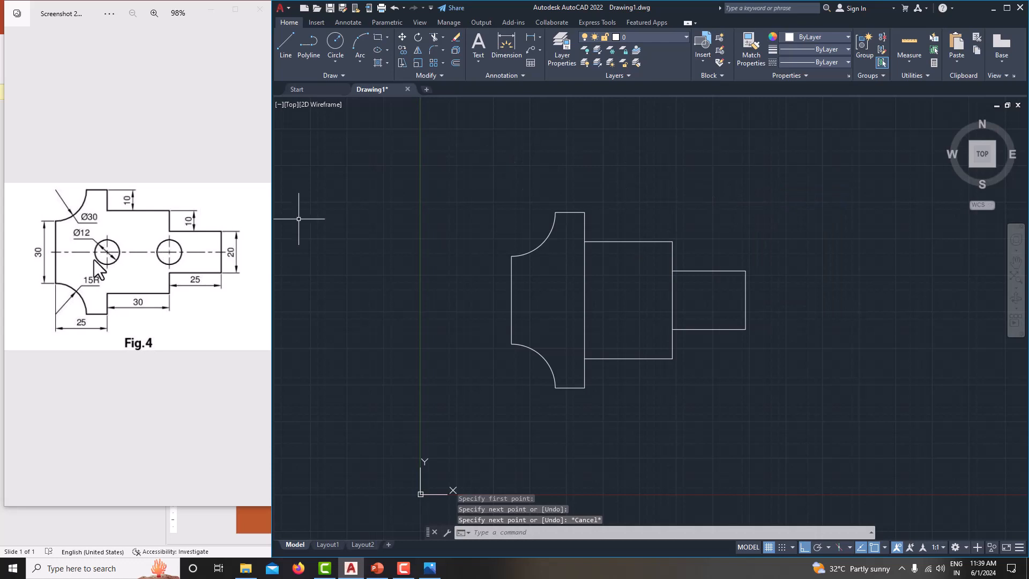
Draw a circle of diameter 12 centred on the midpoint of the left helper line.
left_click(336, 61)
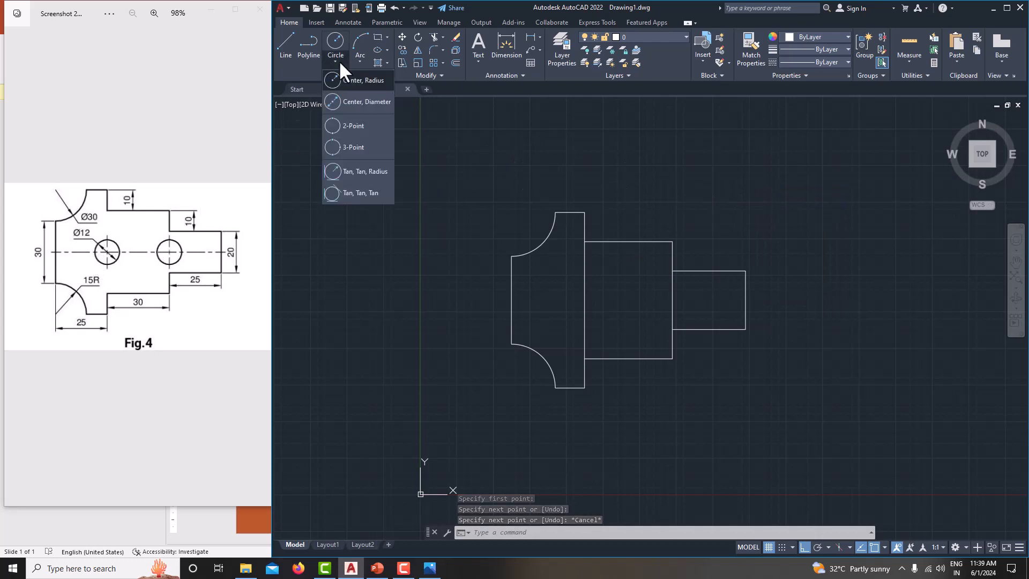
left_click(362, 101)
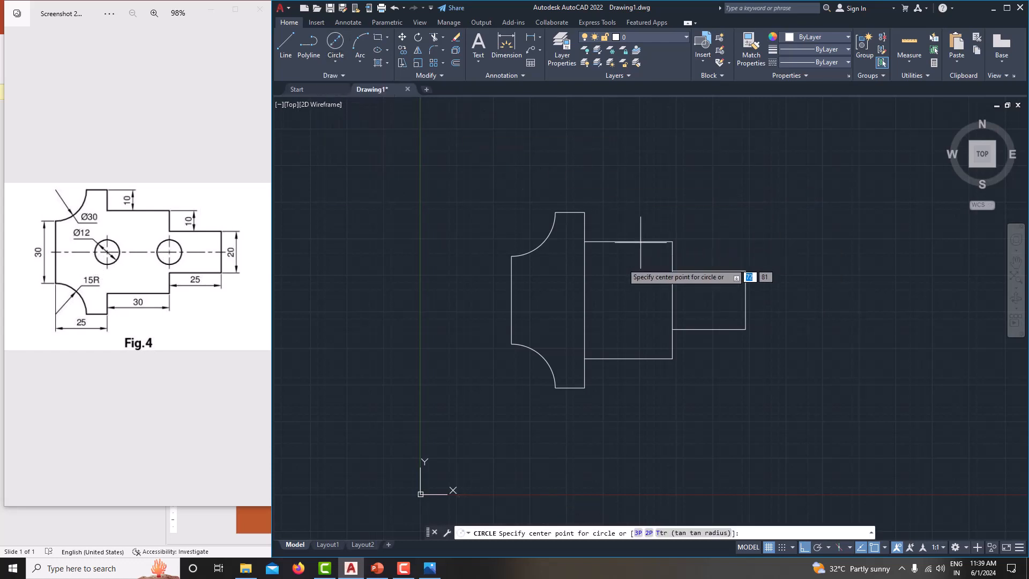
left_click(584, 299)
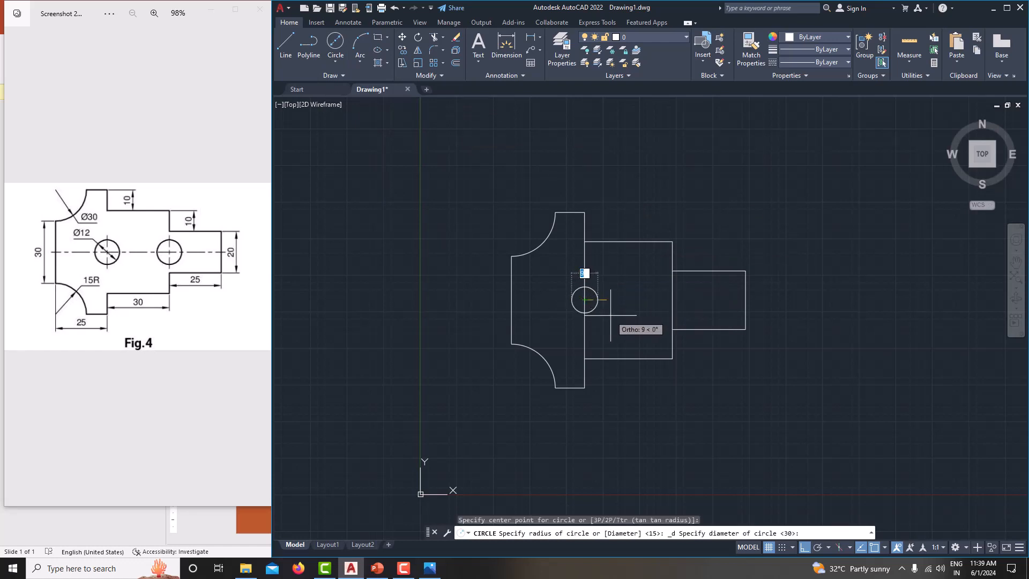
type("12")
key("Return")
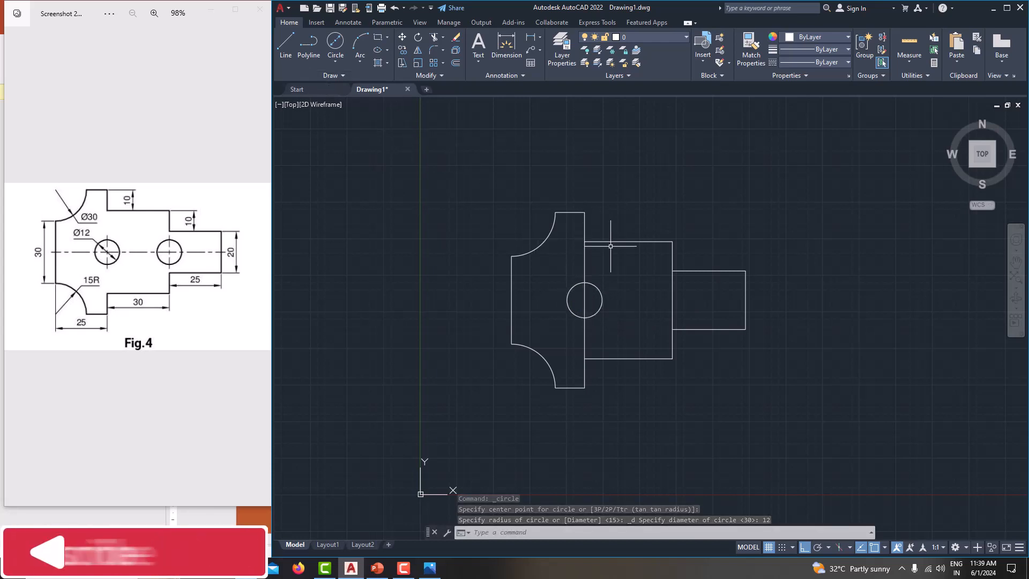
Draw a second circle of diameter 12 centred on the midpoint of the right helper line.
key("Return")
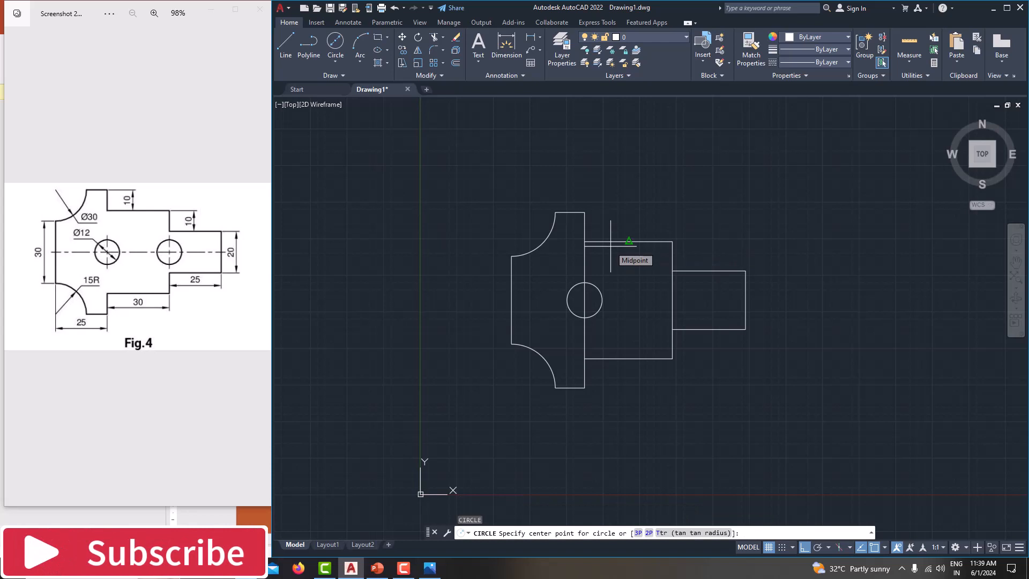
left_click(673, 300)
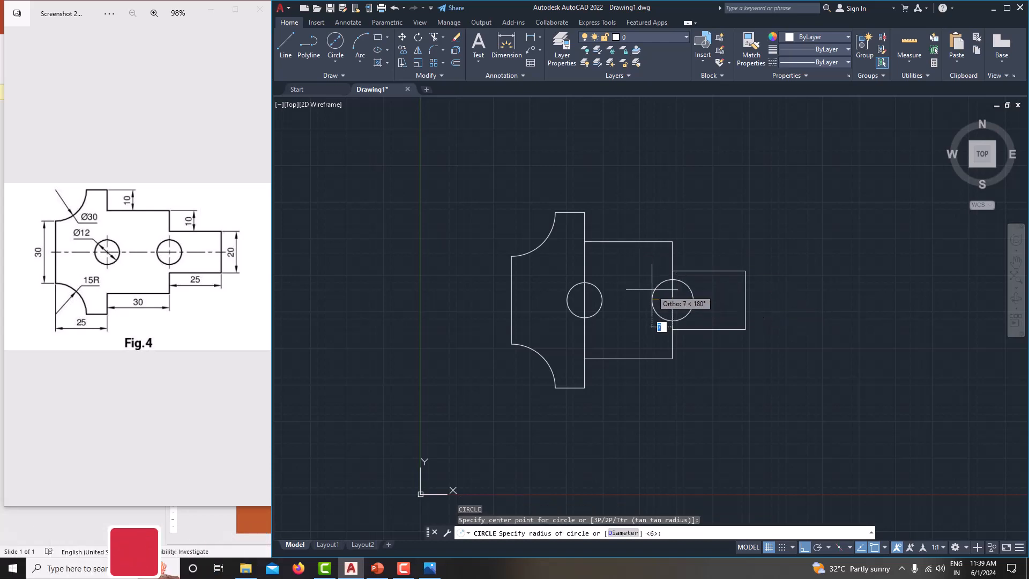
type("d")
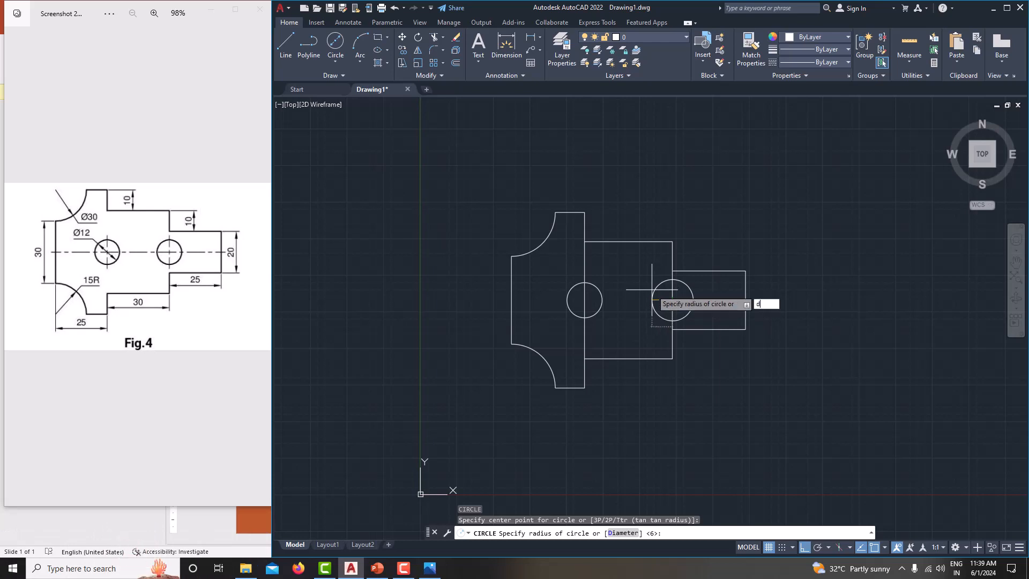
key("Return")
type("12")
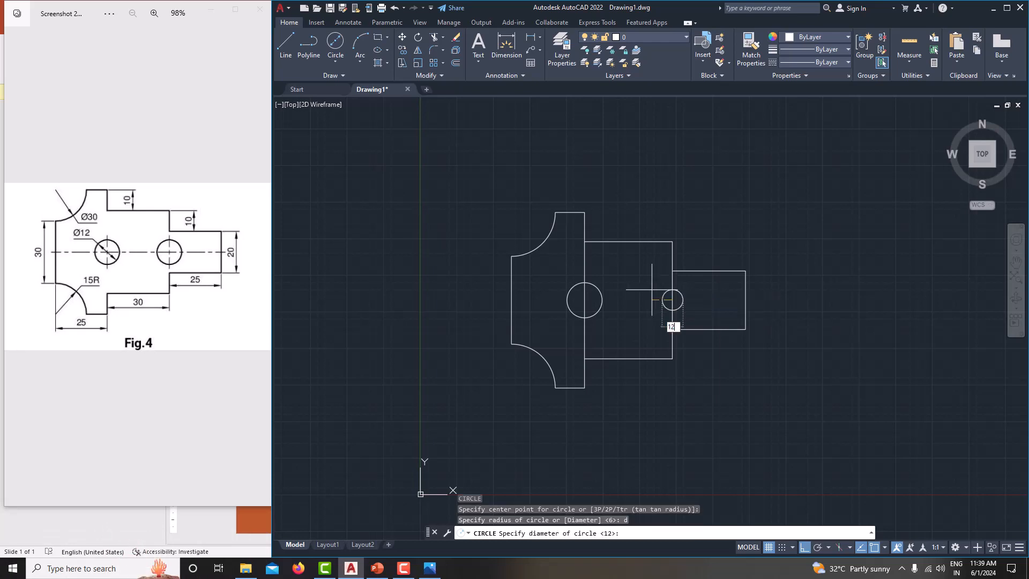
key("Return")
Delete the two vertical helper lines running through the hole circles.
middle_click_drag(462, 201, 447, 203)
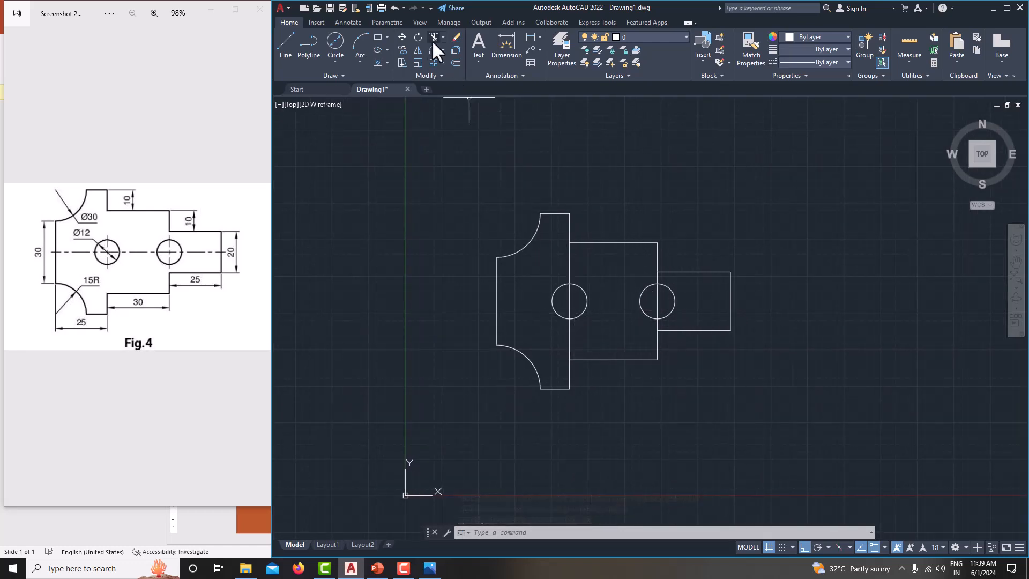
left_click(569, 263)
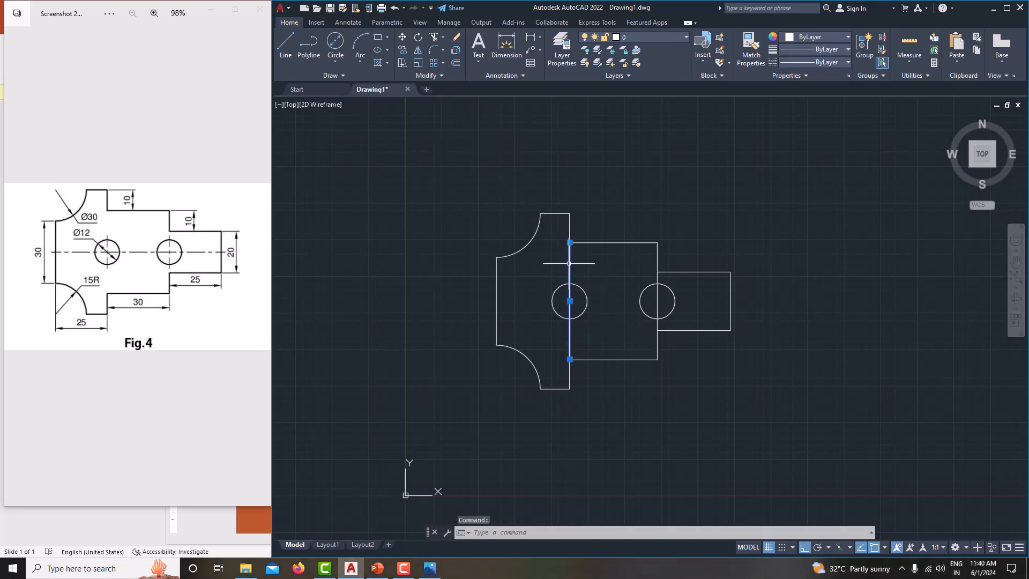
key("Delete")
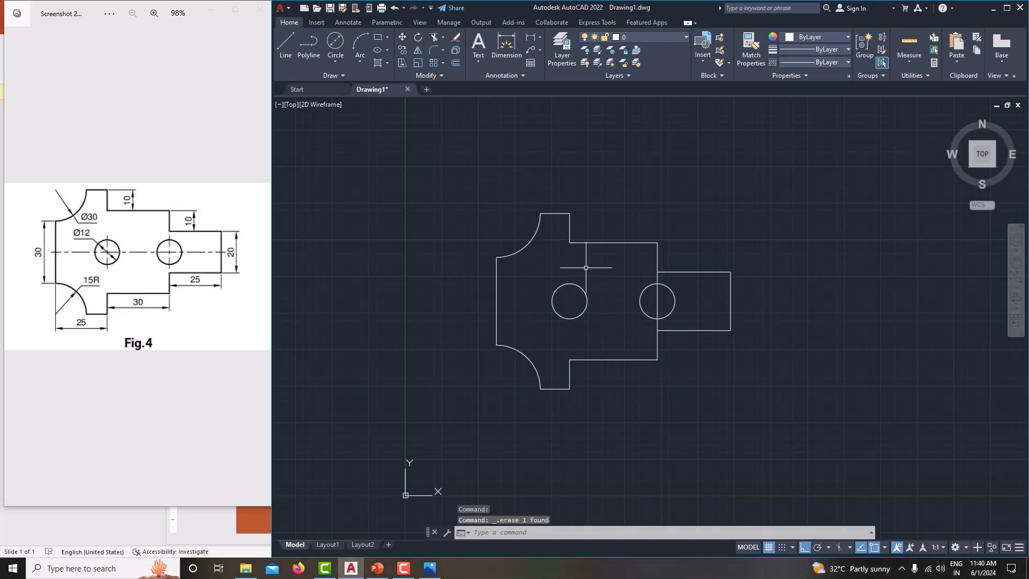
left_click(658, 278)
key("Delete")
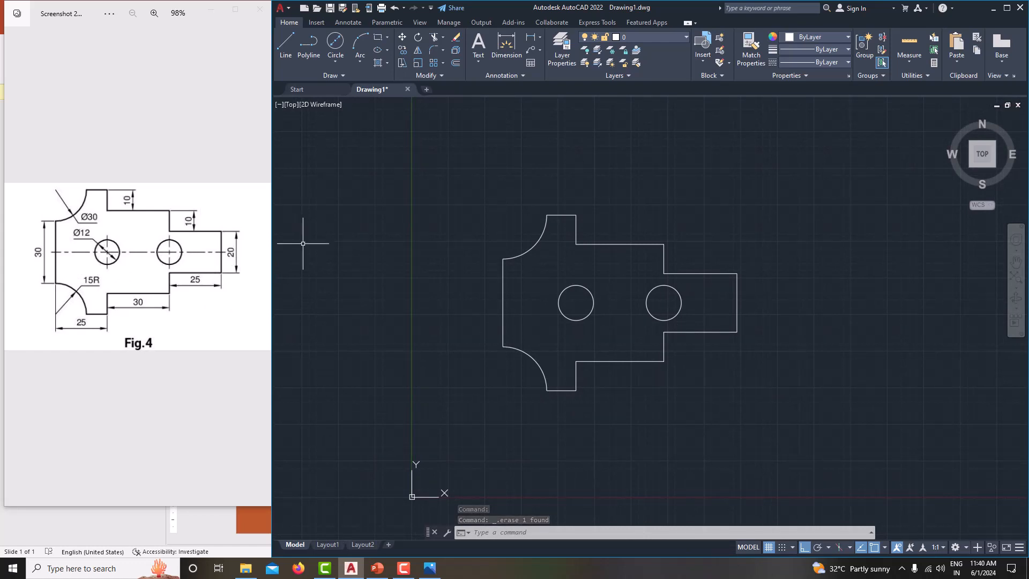
Draw a horizontal line about 171 long, aligned with the midpoint of the plate's left edge and extending past both ends of the plate.
left_click(288, 64)
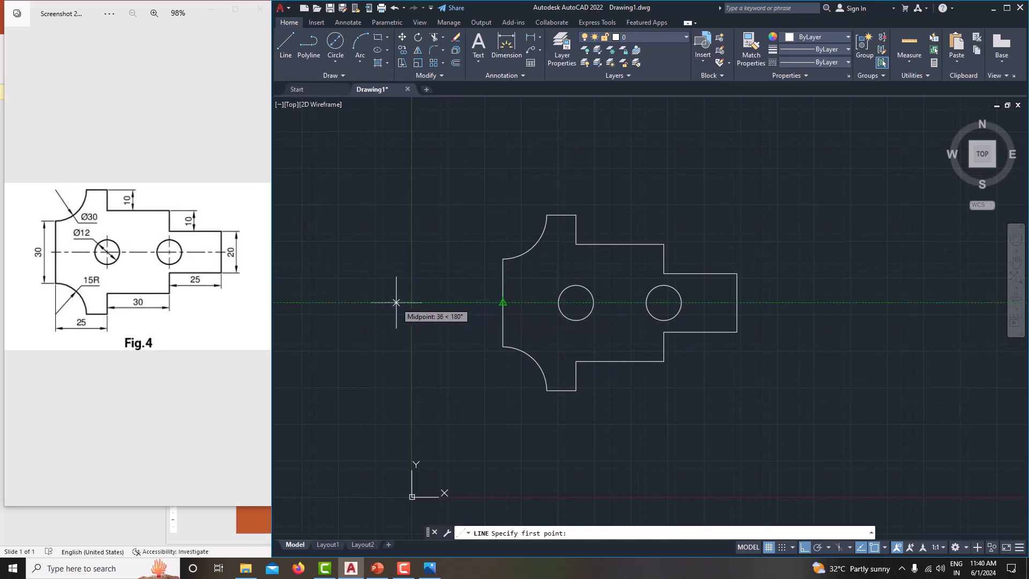
left_click(430, 302)
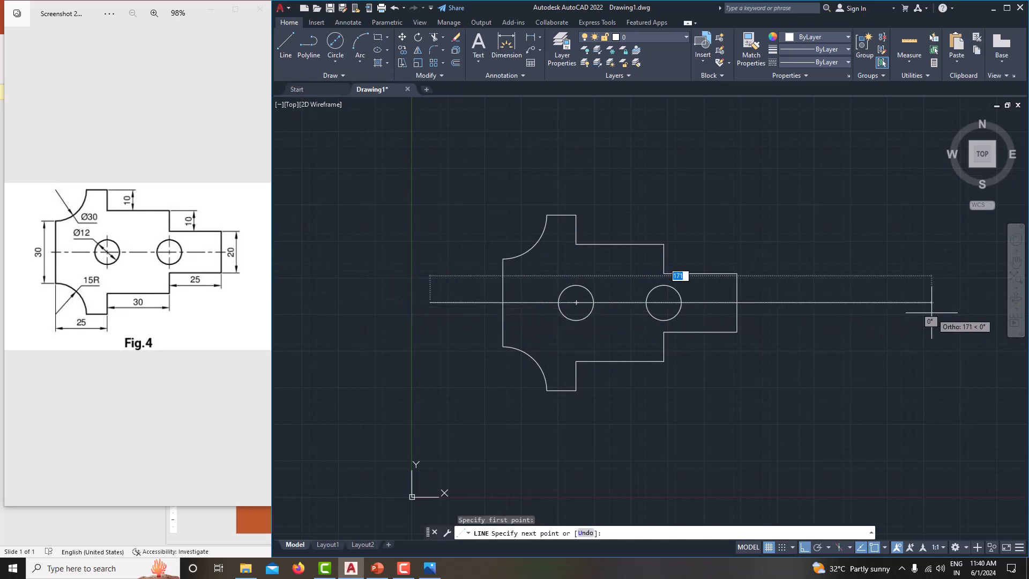
left_click(931, 302)
right_click(891, 212)
left_click(911, 225)
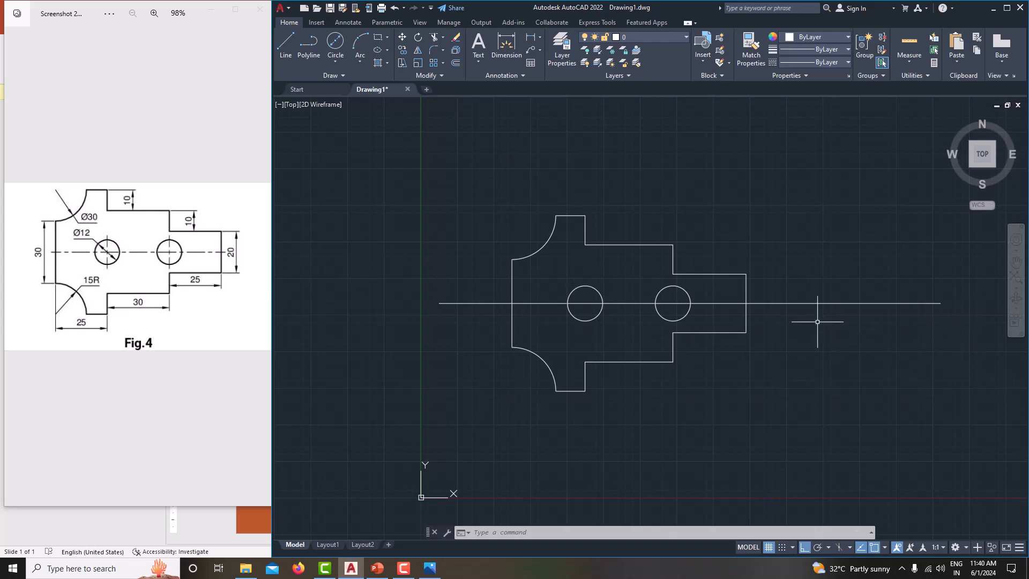
Load the CENTER linetype from acad.lin into the drawing.
left_click(816, 62)
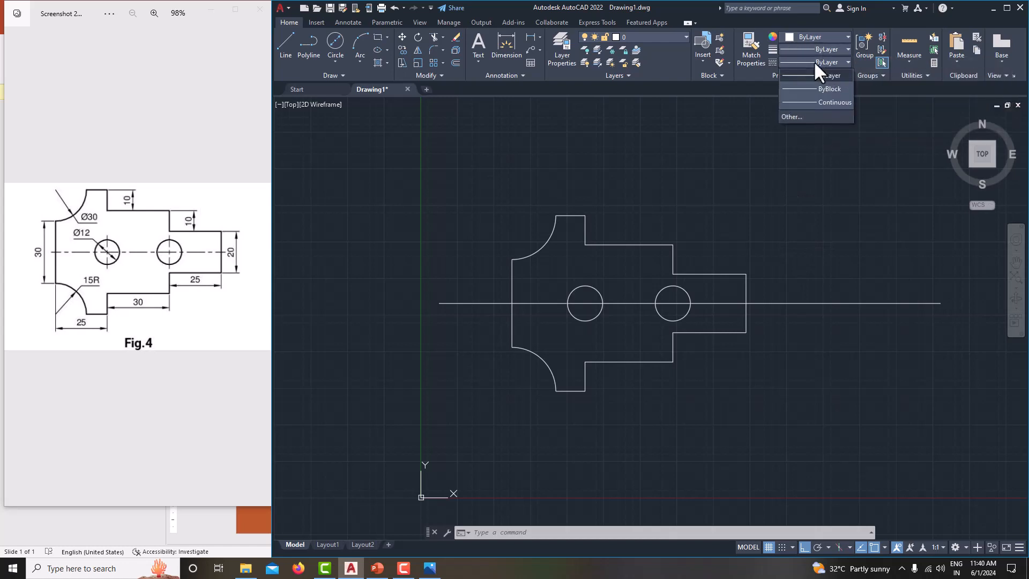
left_click(792, 115)
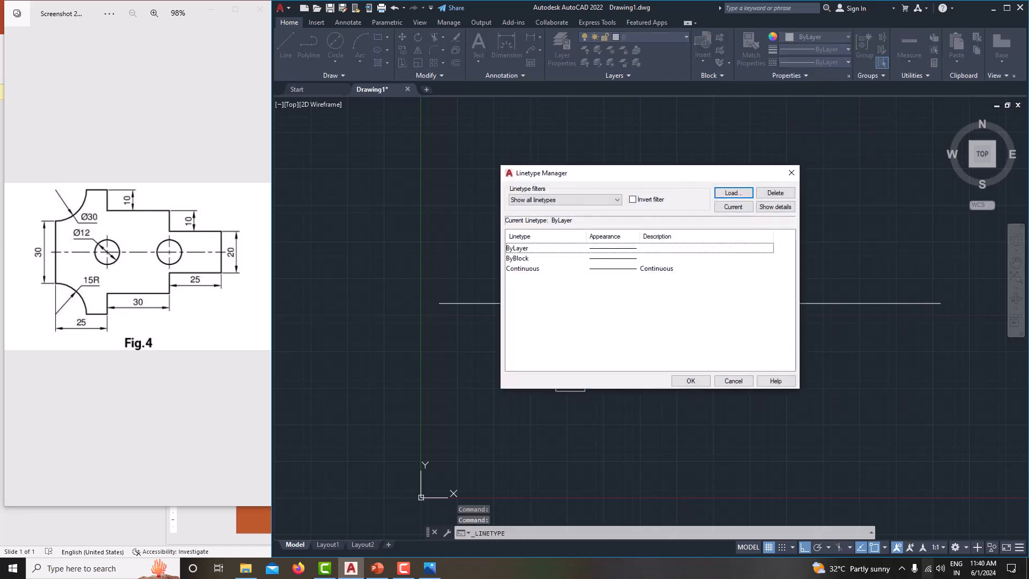
left_click(732, 197)
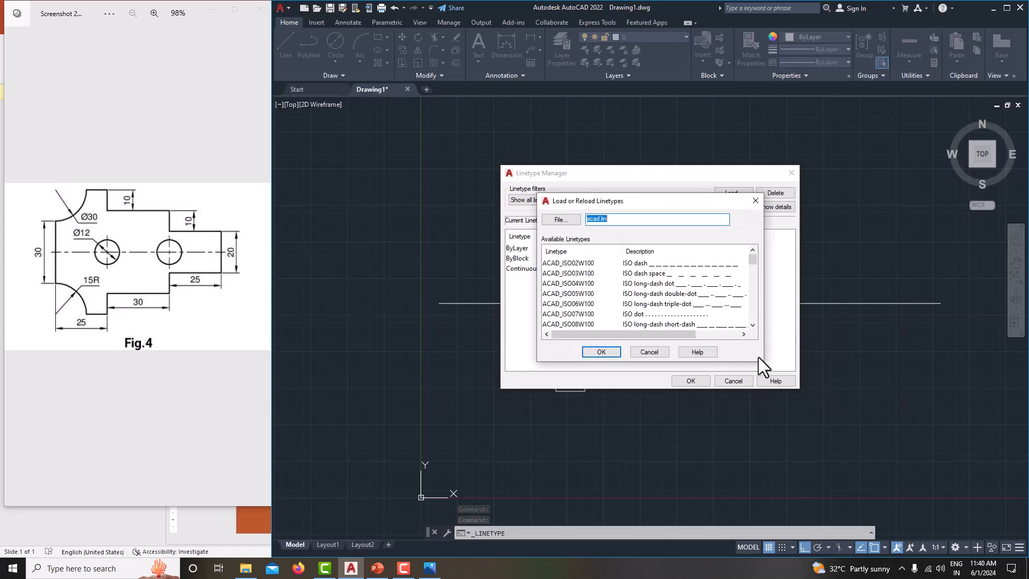
left_click_drag(761, 361, 849, 493)
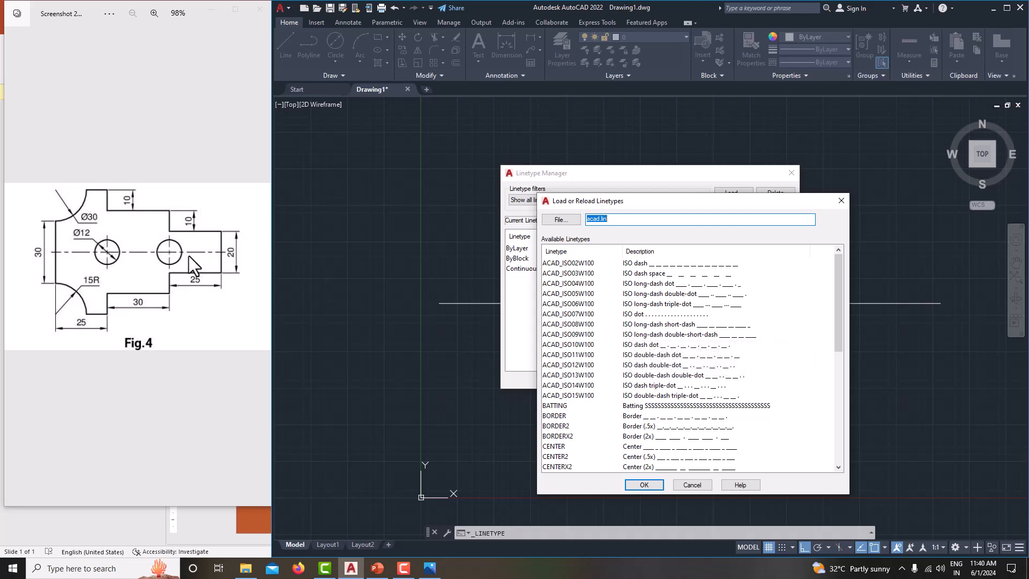
scroll(687, 383, "down", 2)
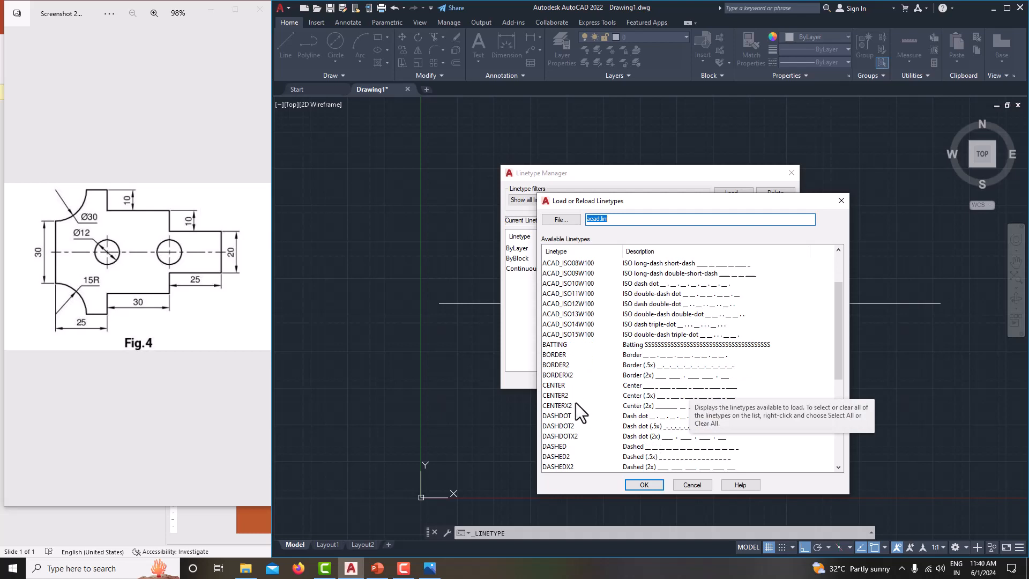
left_click(557, 385)
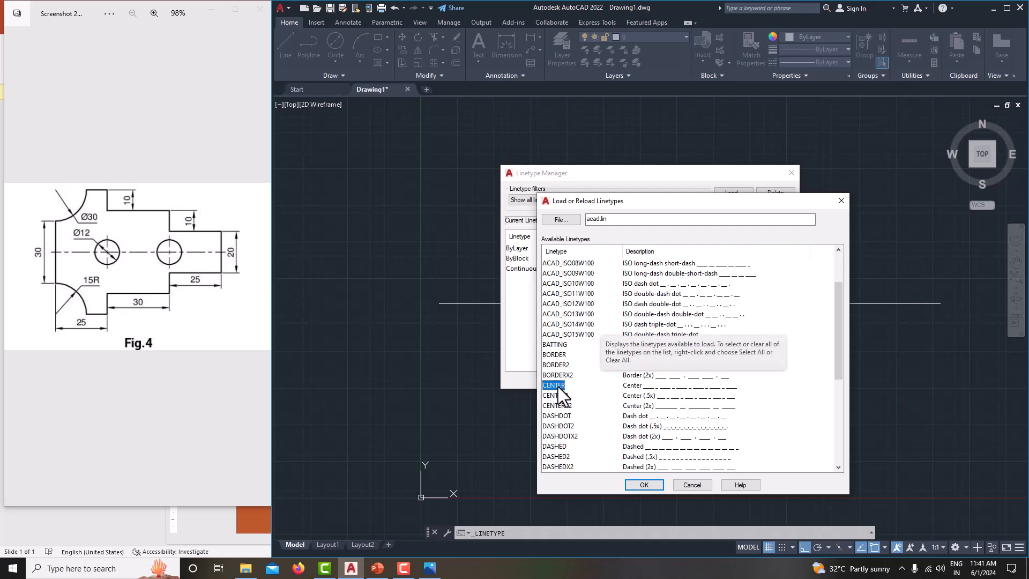
left_click(644, 482)
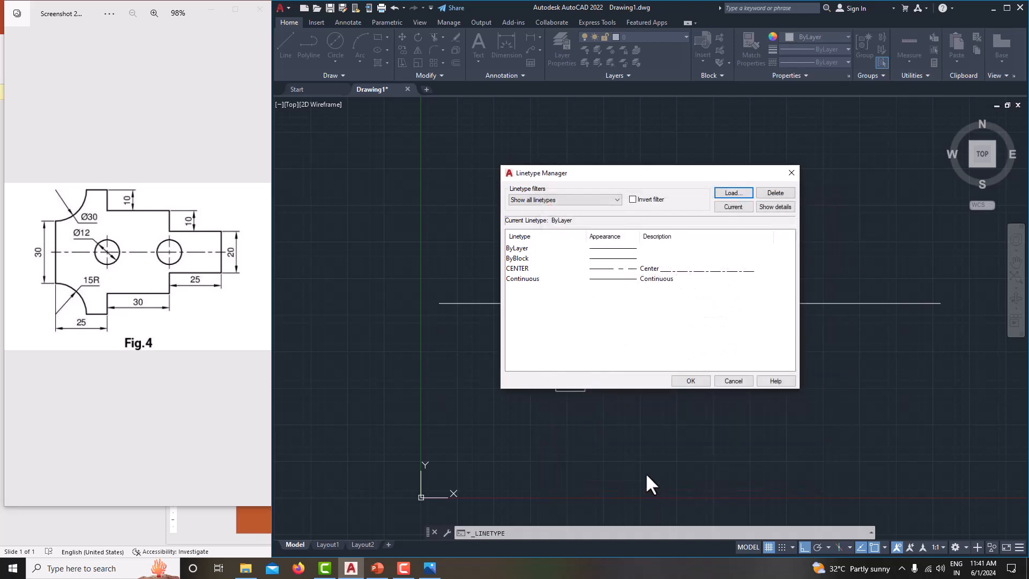
left_click(625, 269)
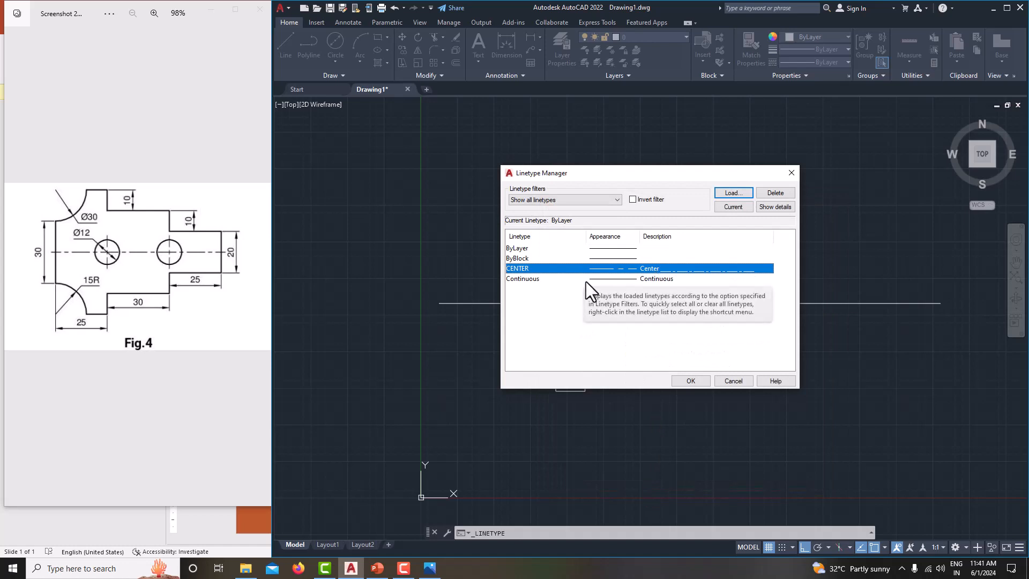
left_click(690, 378)
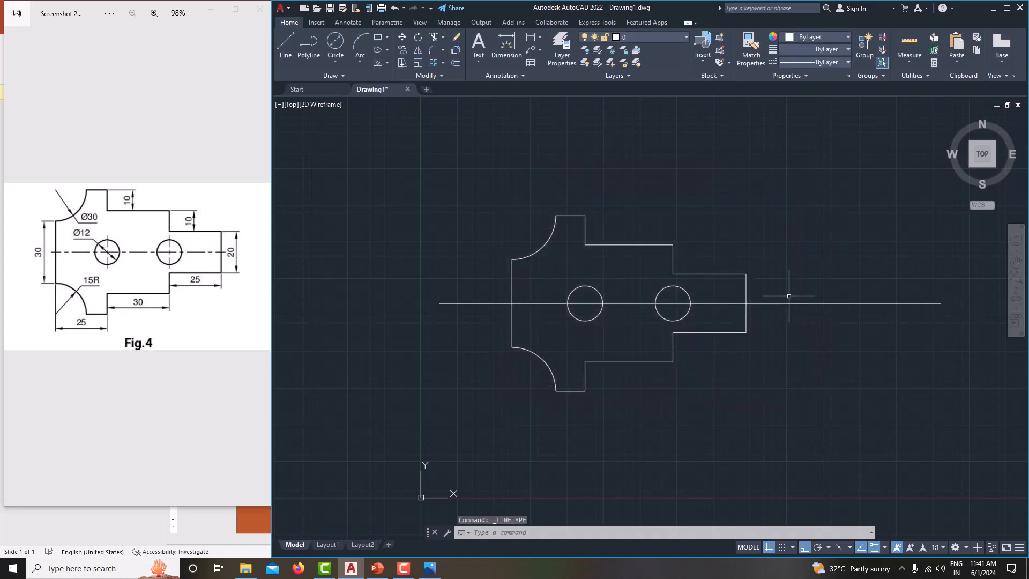
Assign the CENTER linetype to the horizontal line through the holes.
left_click(793, 303)
left_click(793, 304)
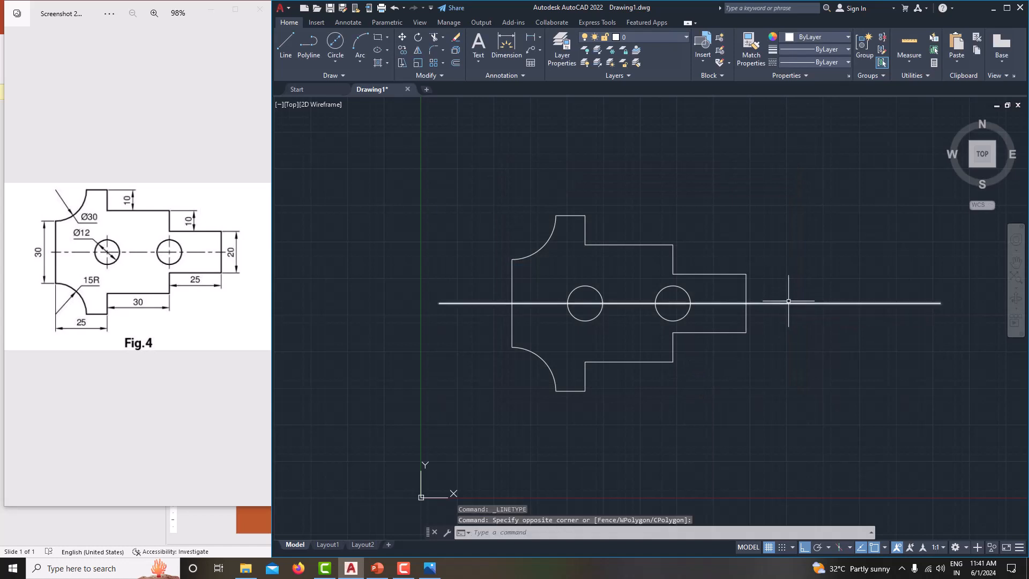
left_click(789, 304)
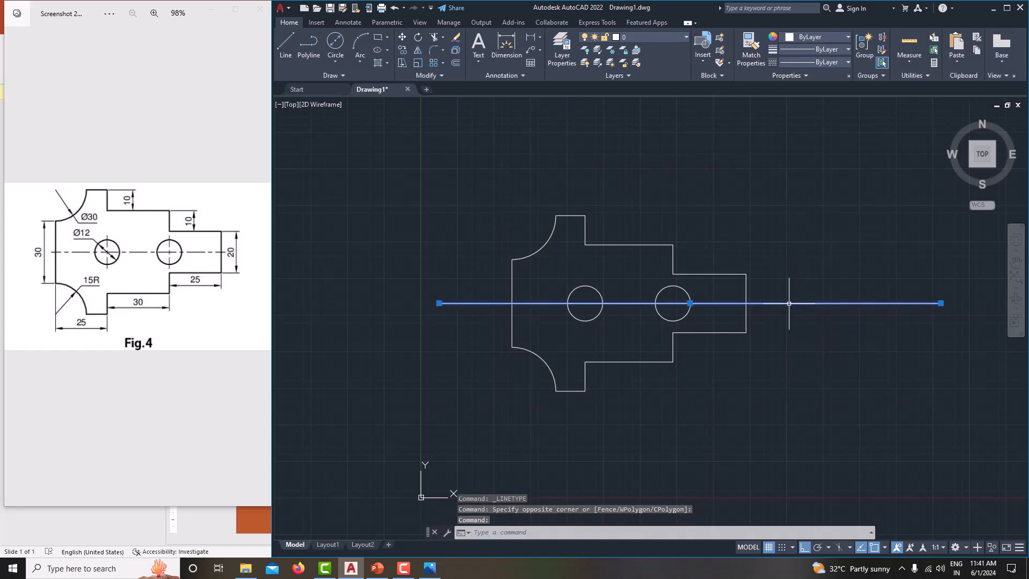
left_click(806, 61)
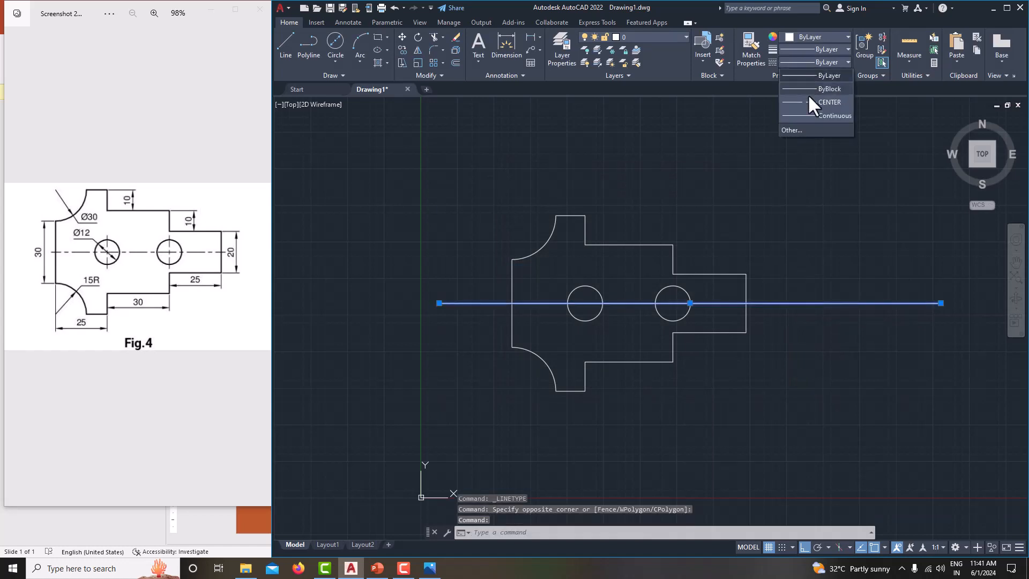
left_click(806, 85)
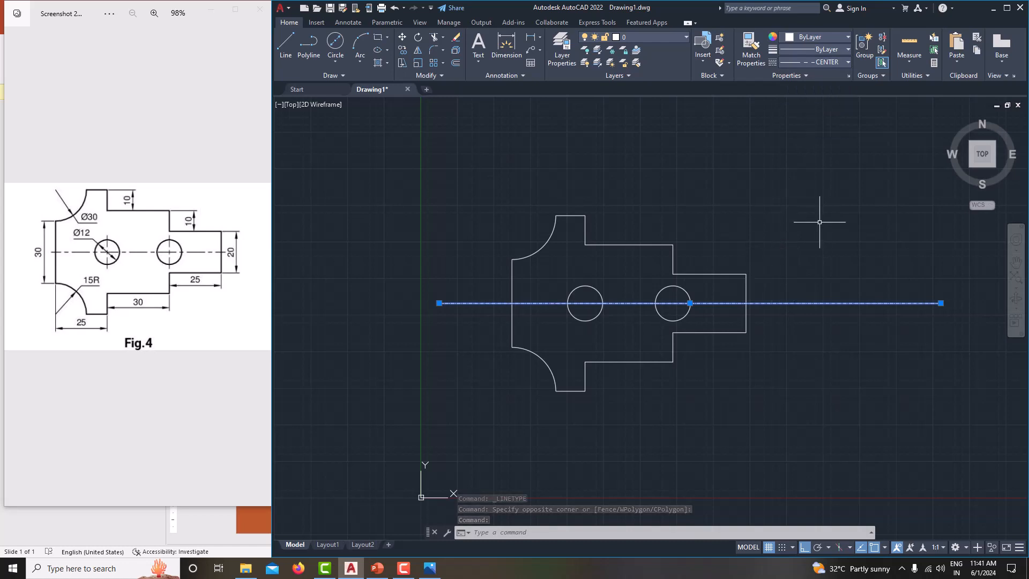
key("Escape")
key("Escape")
middle_click_drag(799, 236, 817, 204)
scroll(668, 280, "up", 4)
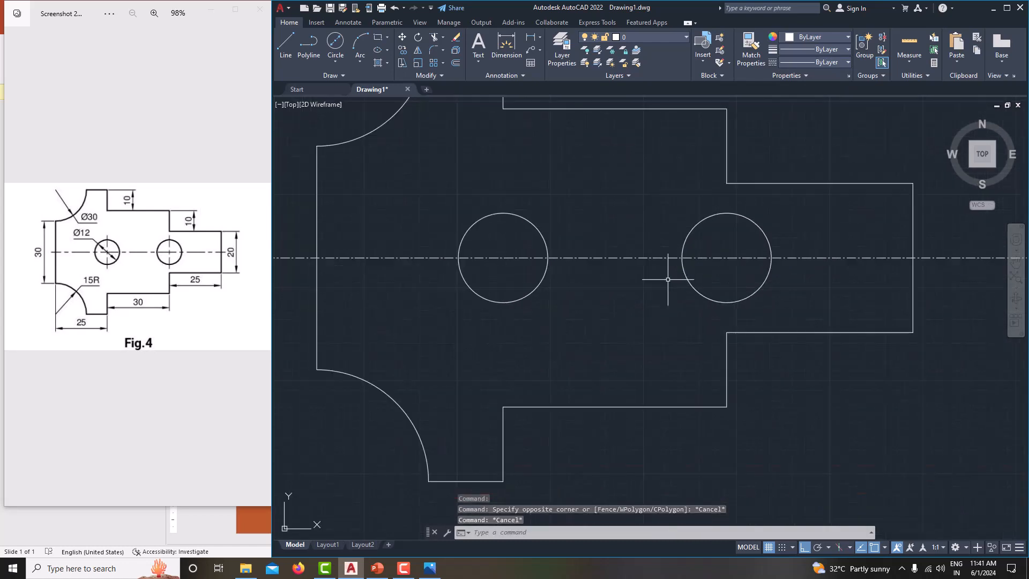
Add centre marks to both hole circles with the CENTERMARK command.
scroll(663, 278, "down", 3)
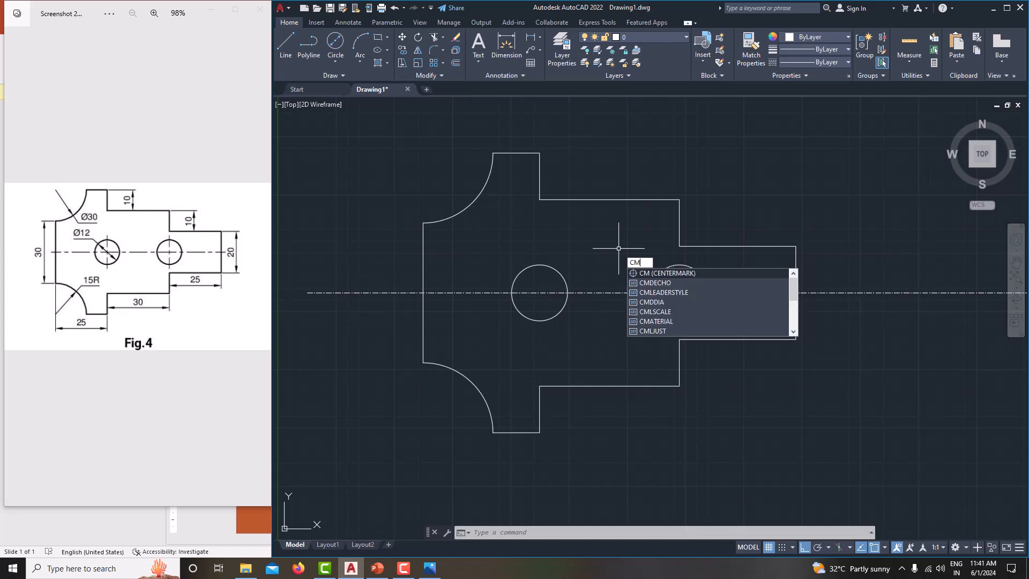
key("Return")
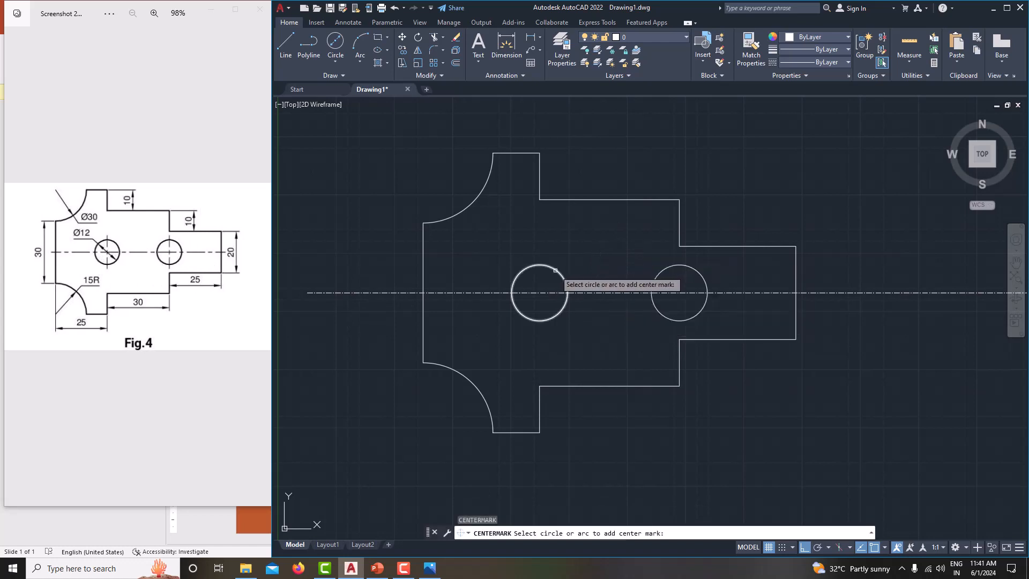
left_click(555, 270)
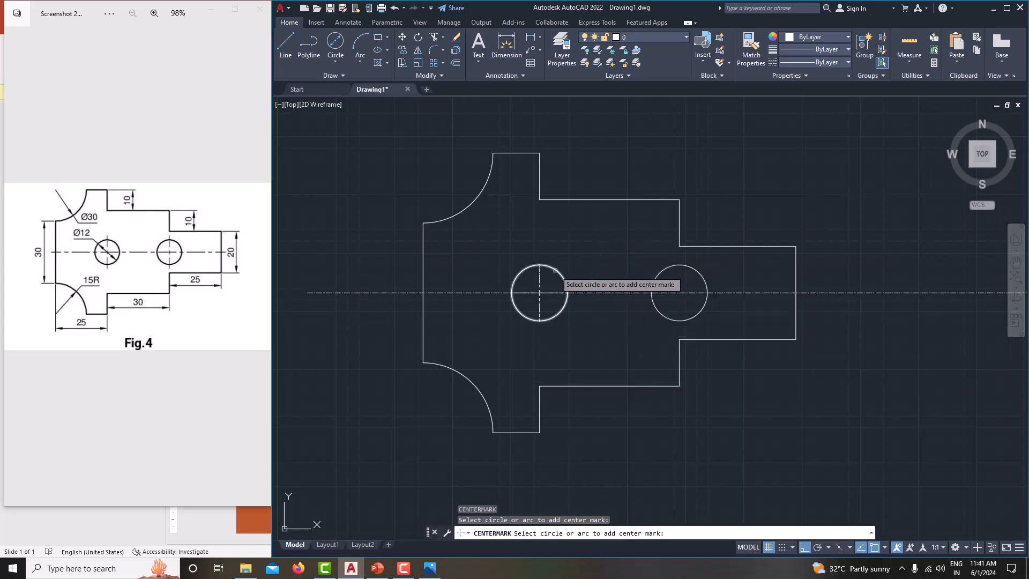
left_click(691, 268)
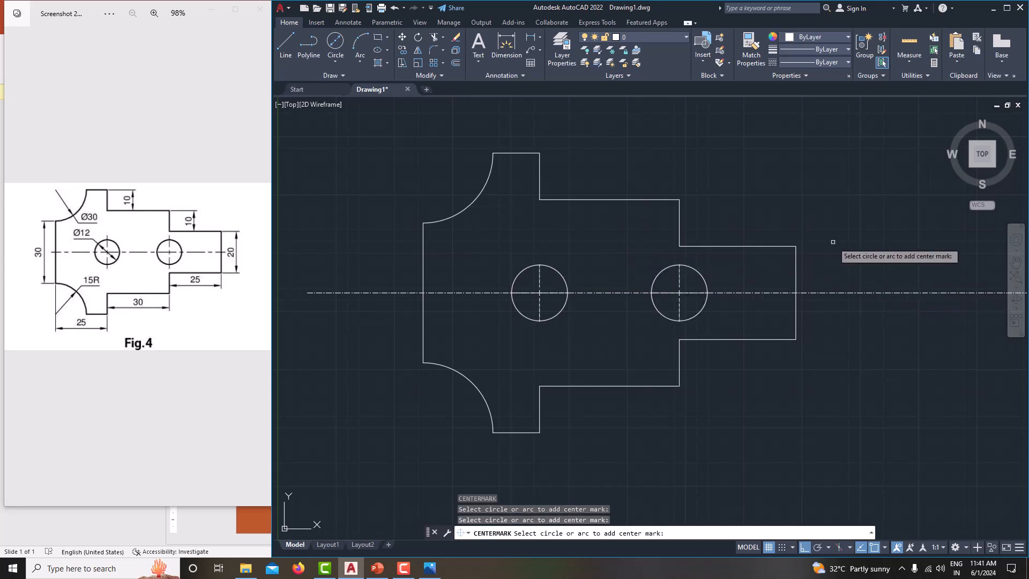
key("Escape")
middle_click_drag(842, 240, 823, 235)
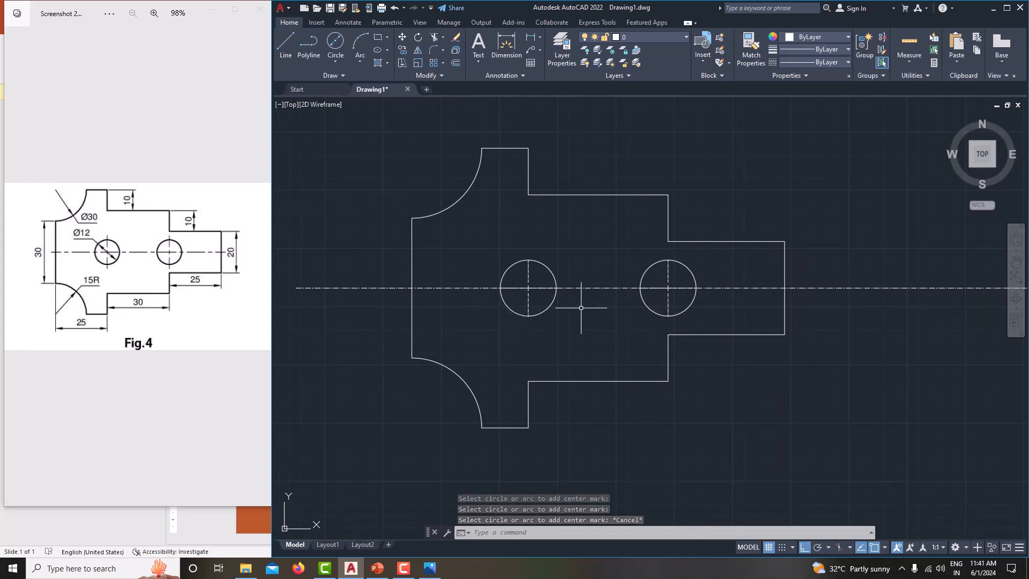
Try to shorten the horizontal centreline by stretching its right endpoint back toward the plate.
scroll(586, 356, "down", 2)
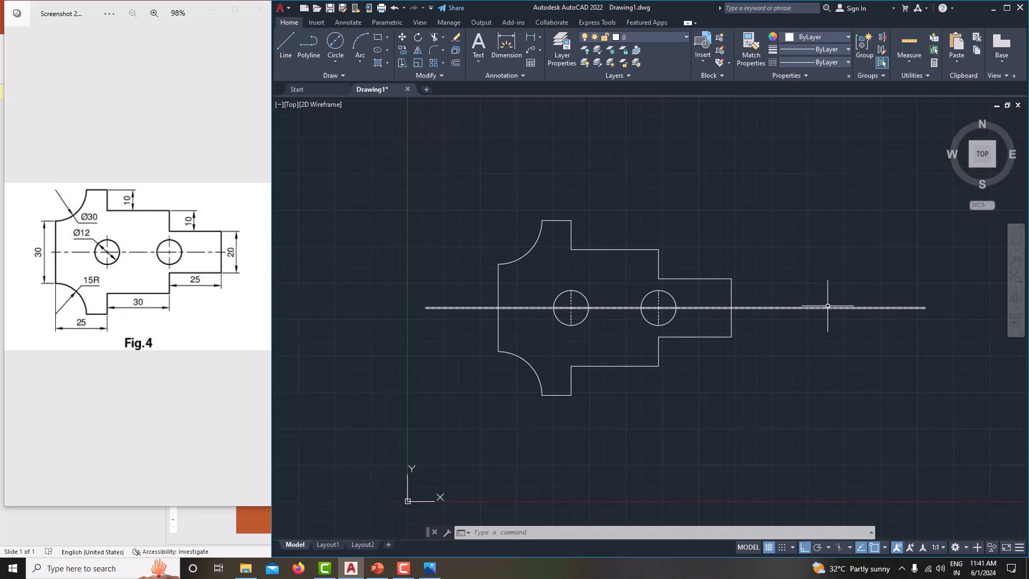
left_click(829, 311)
left_click(833, 305)
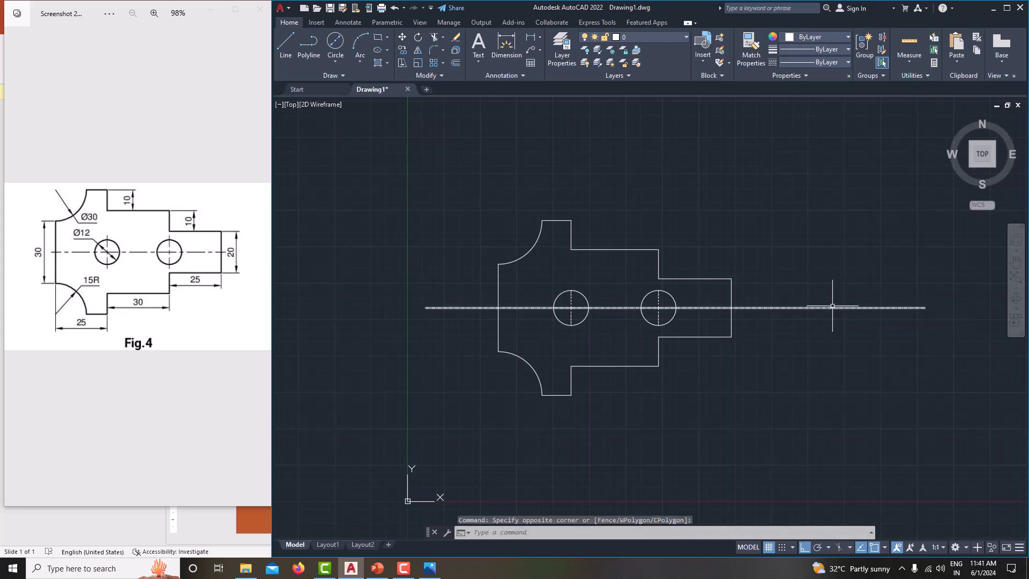
left_click(834, 306)
left_click(834, 308)
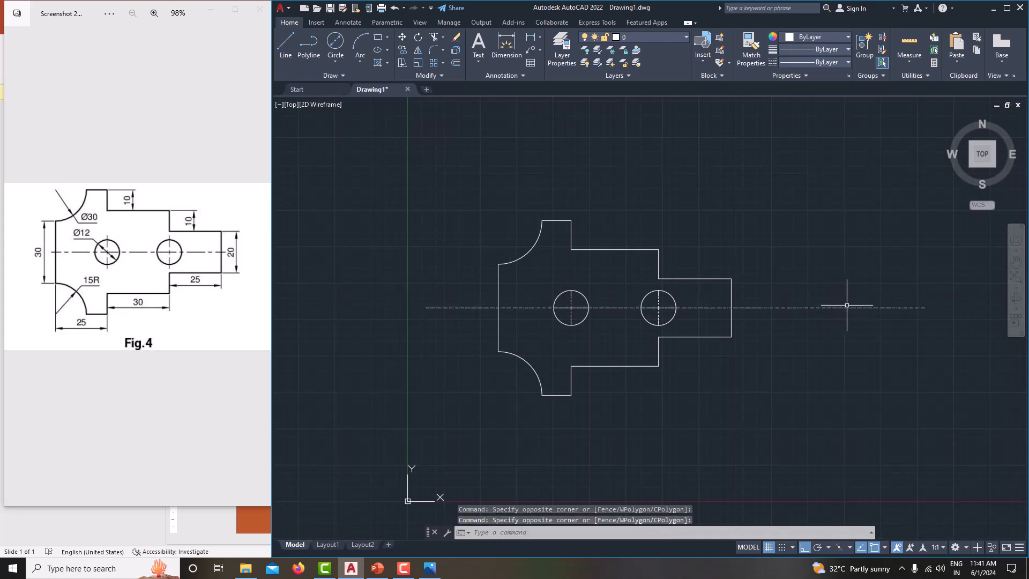
left_click(846, 308)
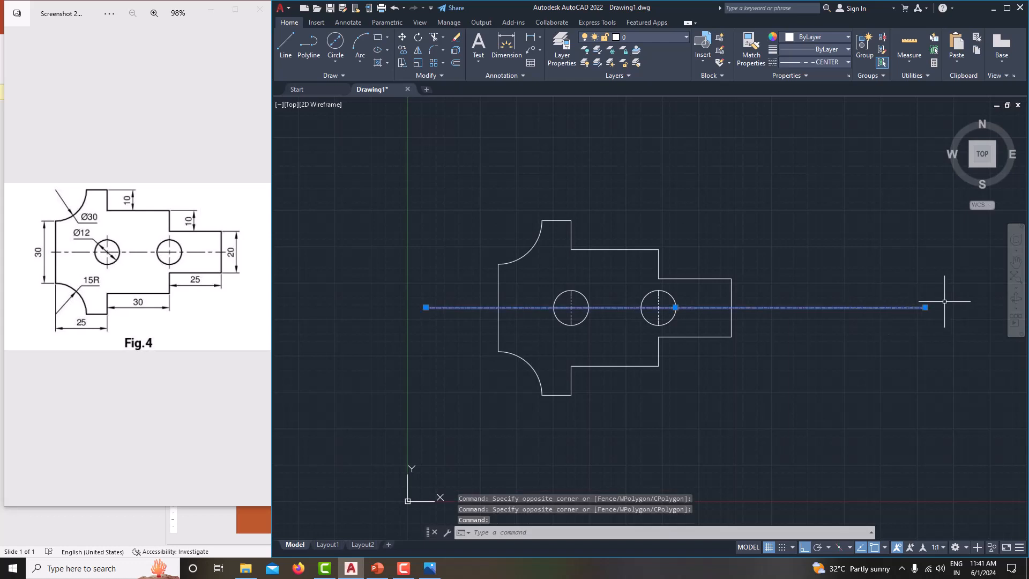
left_click(924, 308)
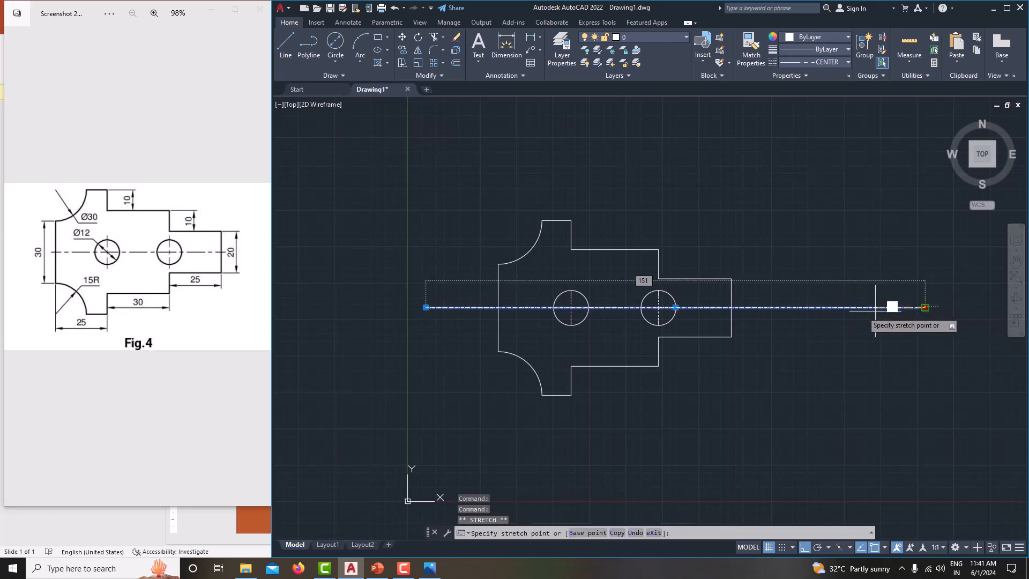
left_click(809, 309)
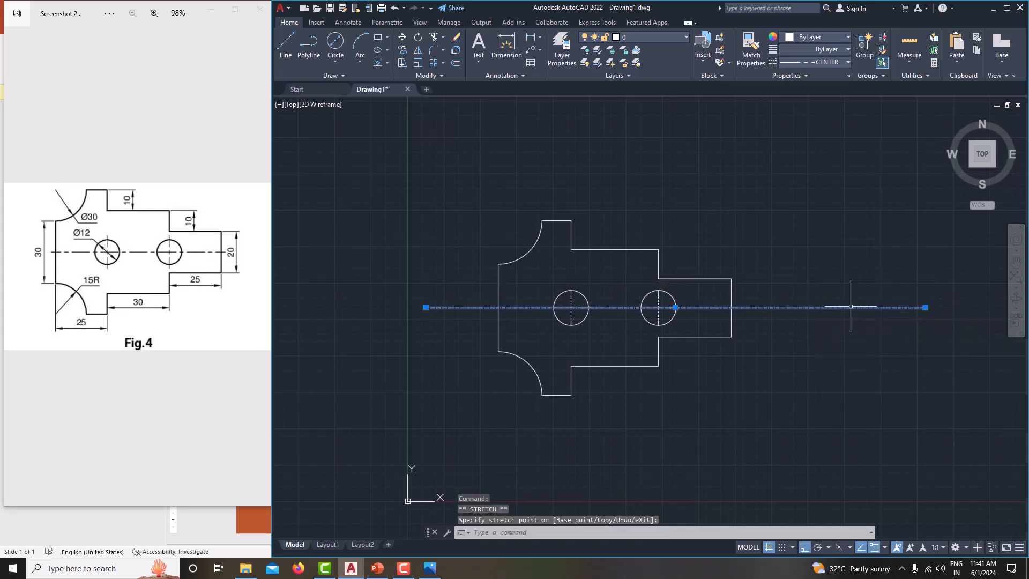
left_click(925, 307)
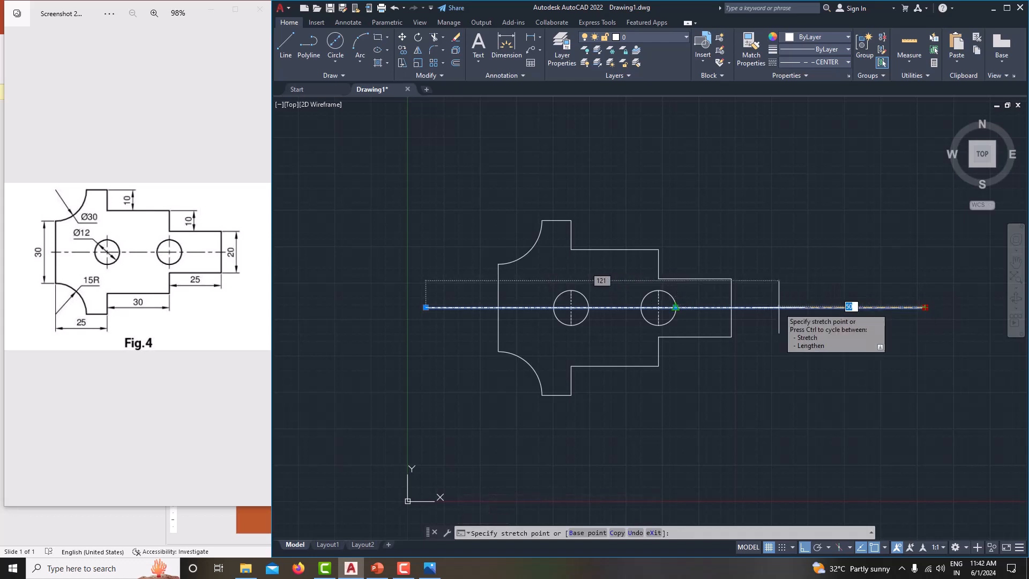
key("Escape")
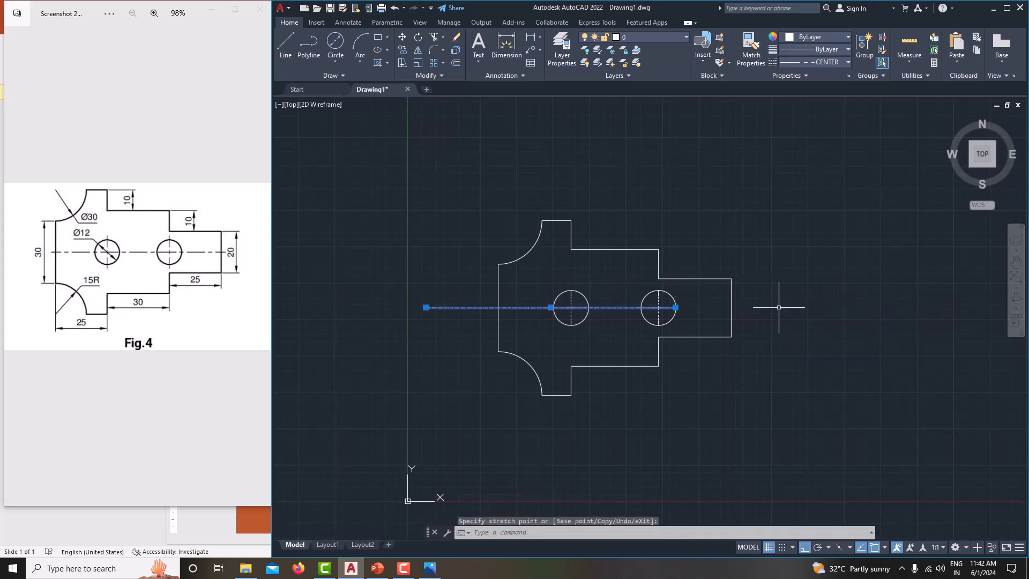
Stretch the centreline's right endpoint horizontally so that it ends just beyond the plate's right edge.
left_click(679, 307)
left_click(674, 307)
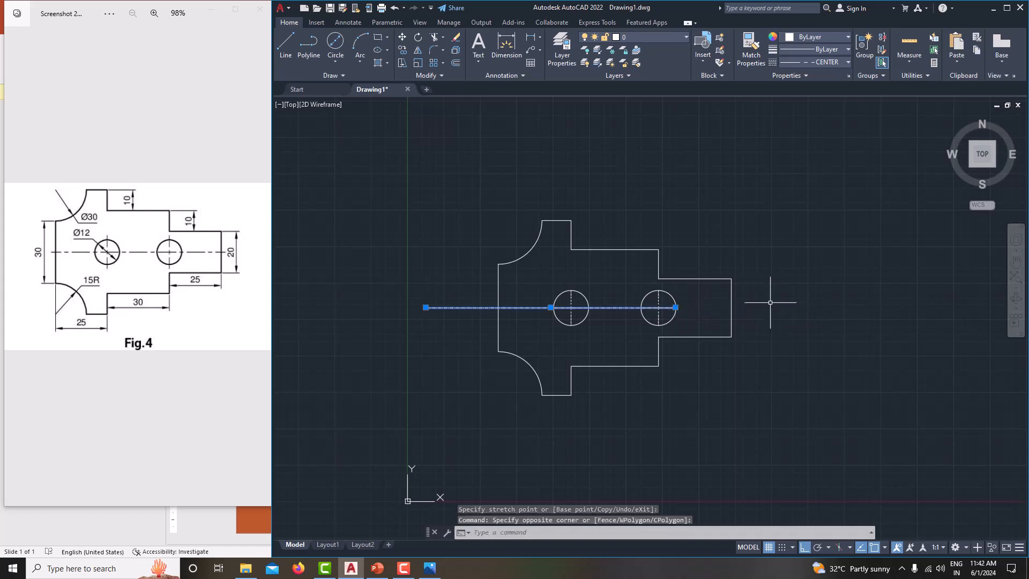
left_click(675, 307)
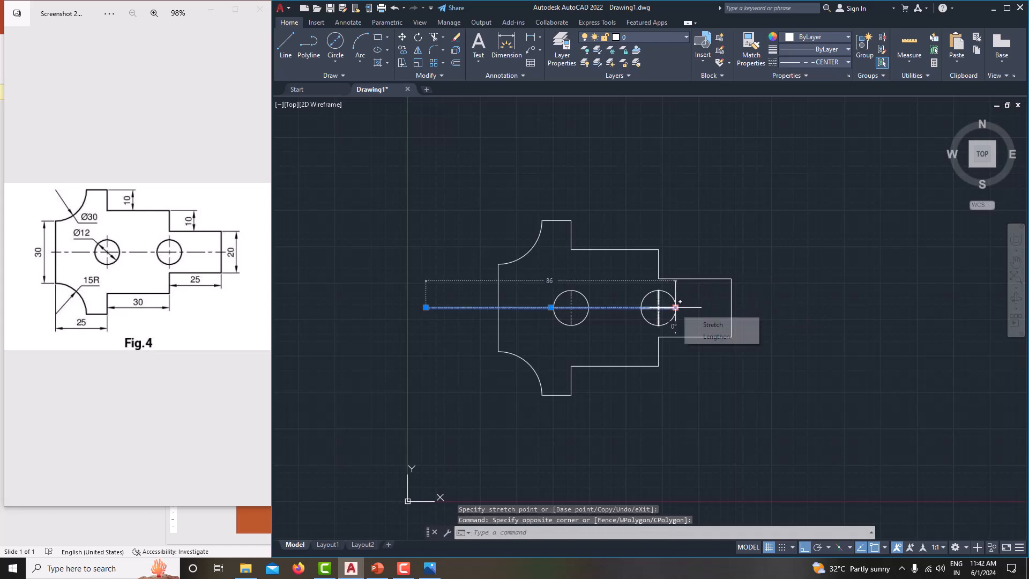
left_click(771, 307)
key("Escape")
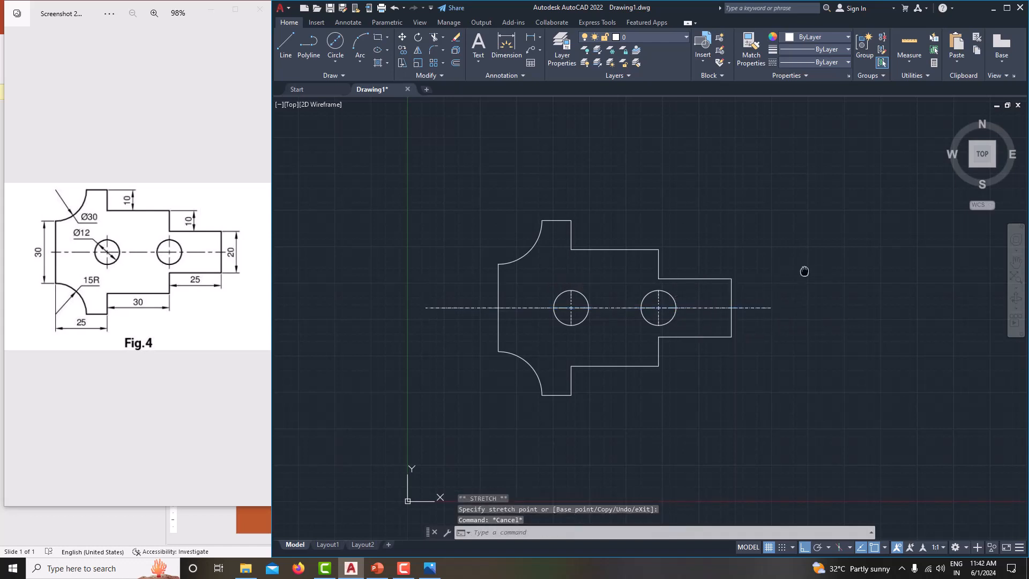
middle_click_drag(804, 271, 801, 258)
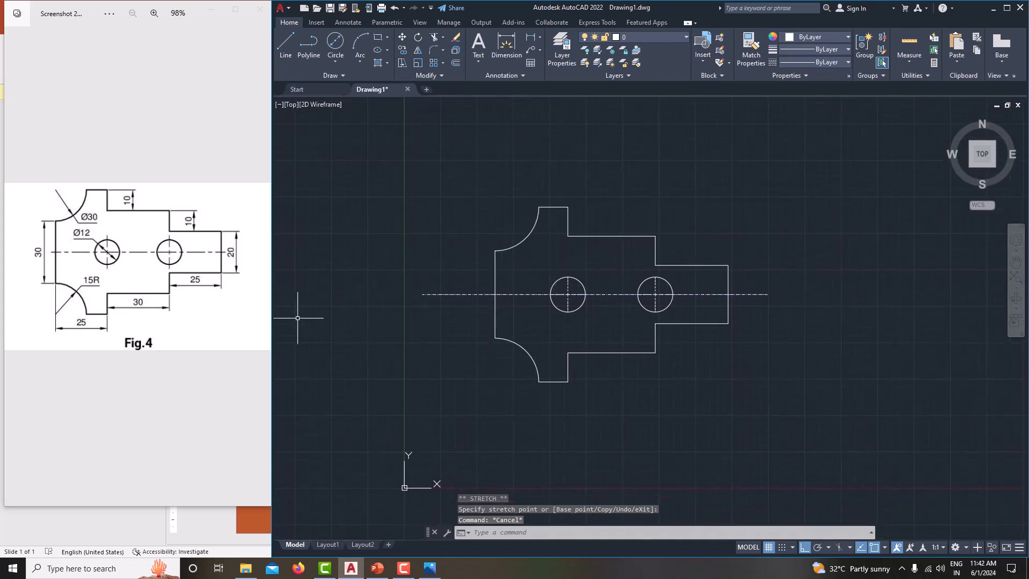
middle_click_drag(577, 354, 545, 352)
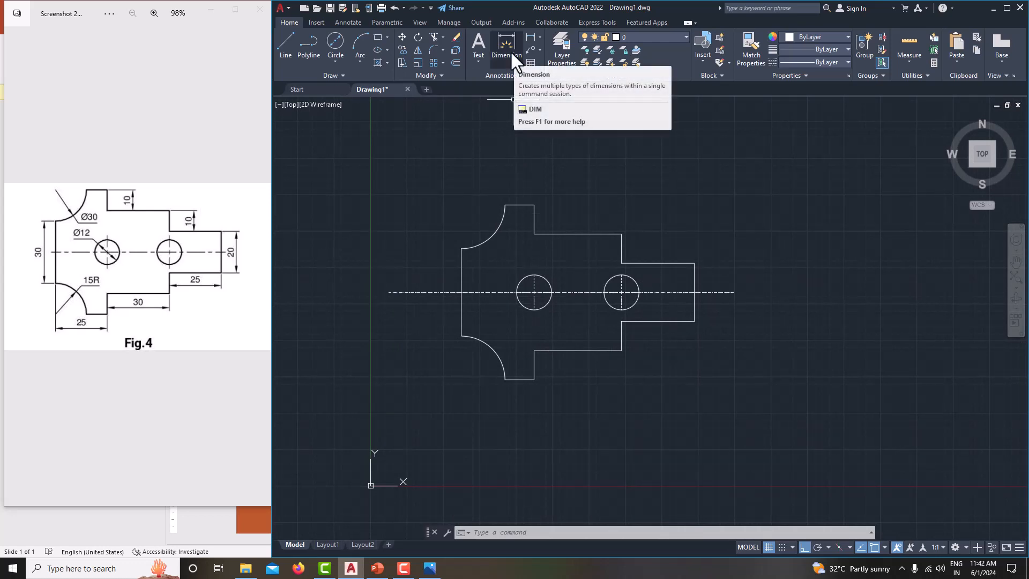
Add a radius dimension to the plate's lower-left concave arc, placing its text inside the curve's hollow.
left_click(539, 37)
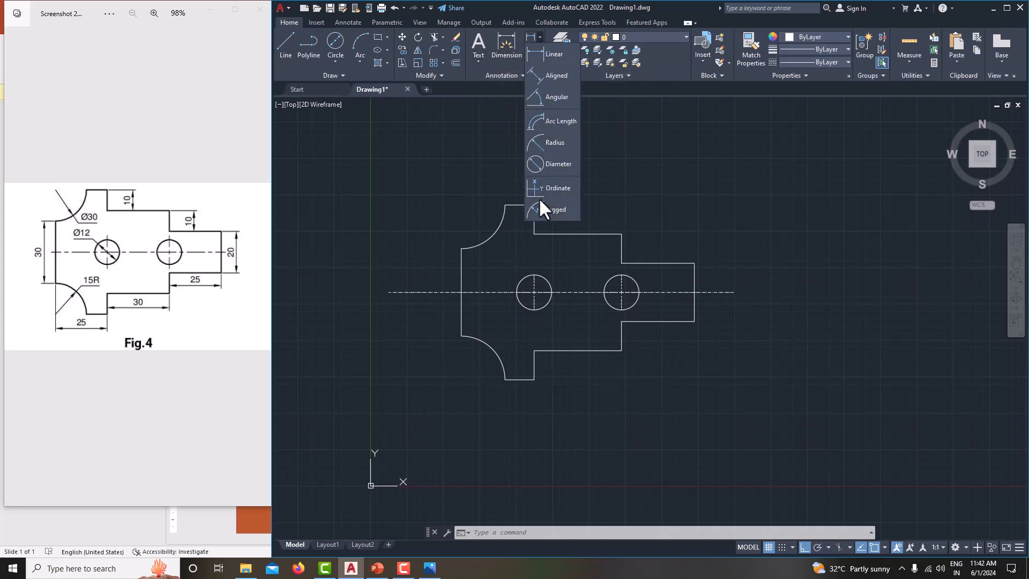
left_click(553, 143)
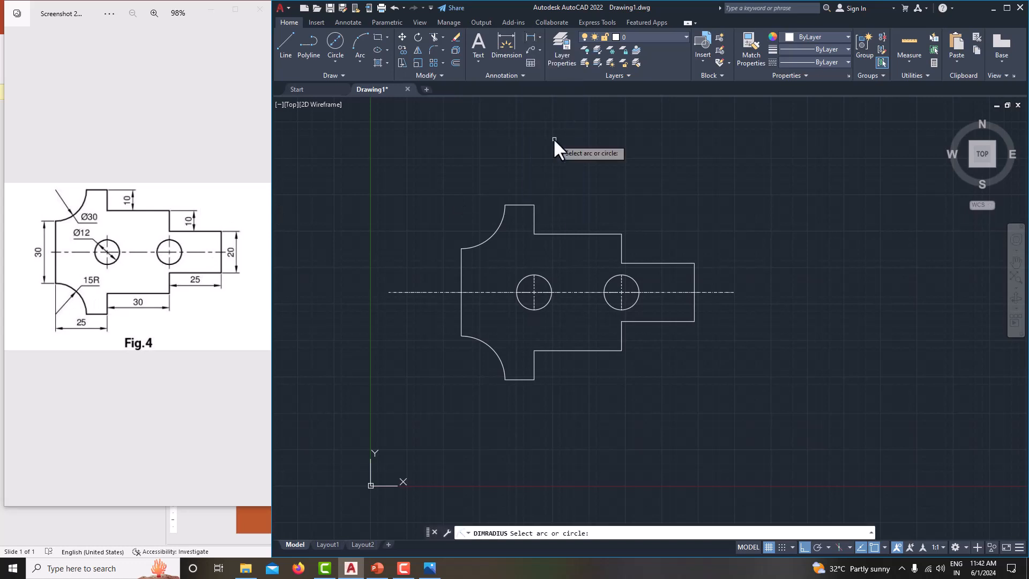
left_click(484, 343)
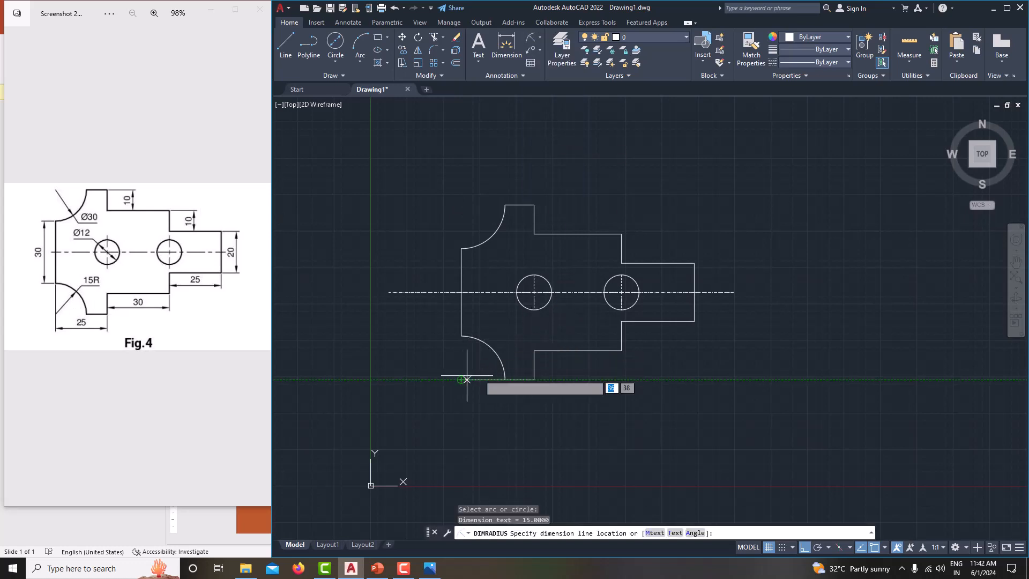
left_click(475, 365)
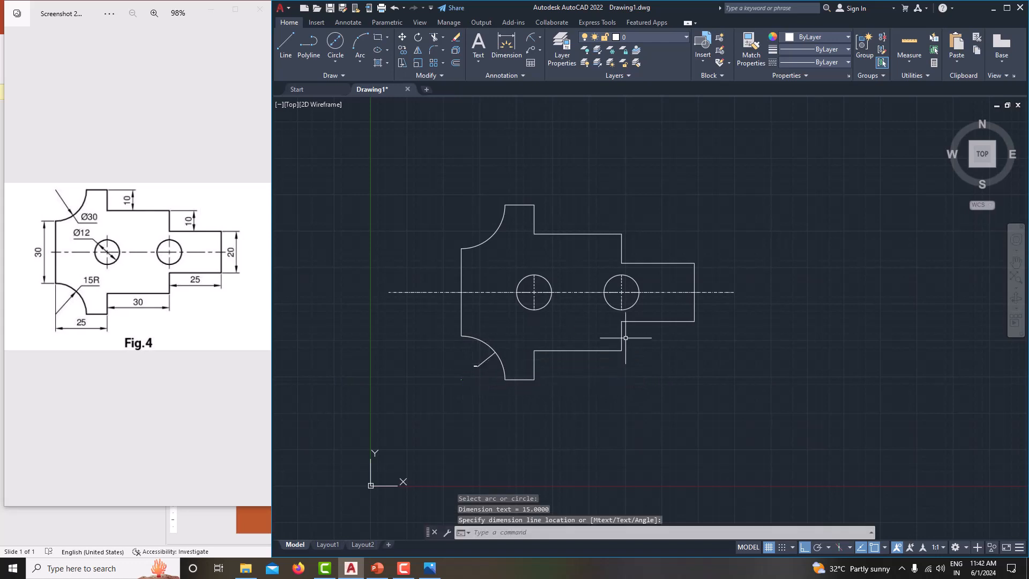
scroll(514, 359, "up", 10)
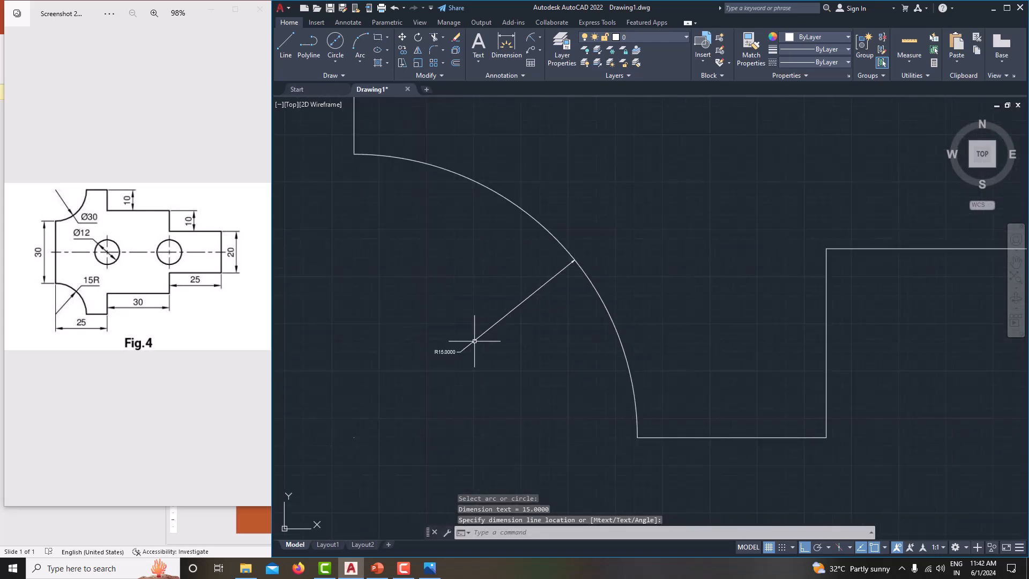
scroll(461, 354, "down", 10)
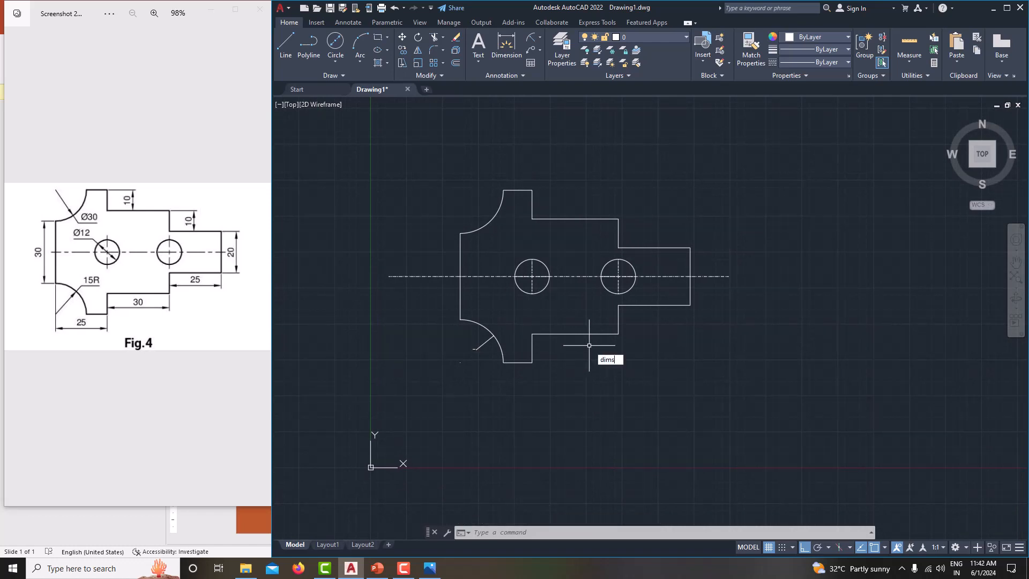
Modify the Standard dimension style with an arrow size of 4 and a larger text height.
type("ty")
key("Return")
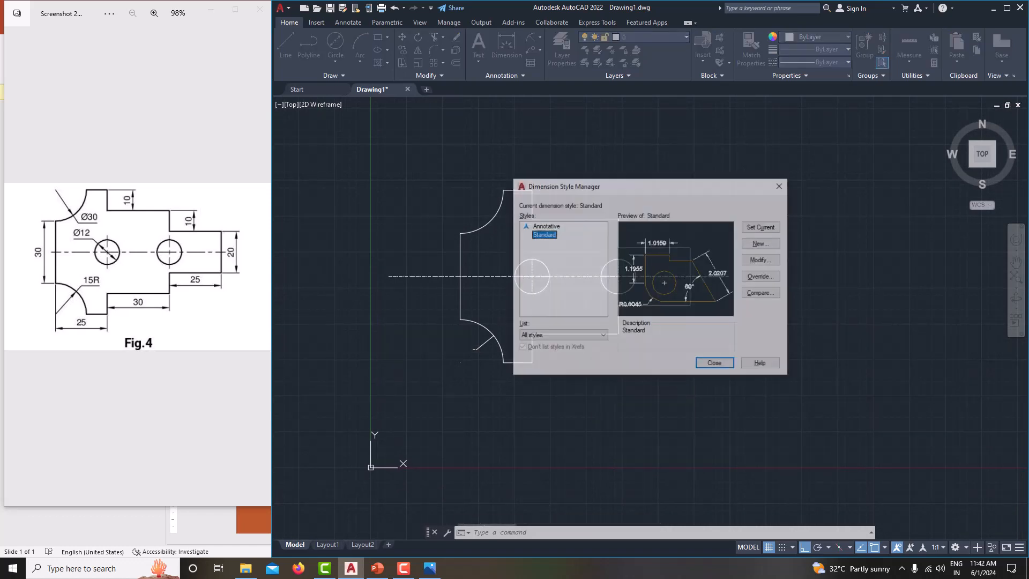
left_click(758, 260)
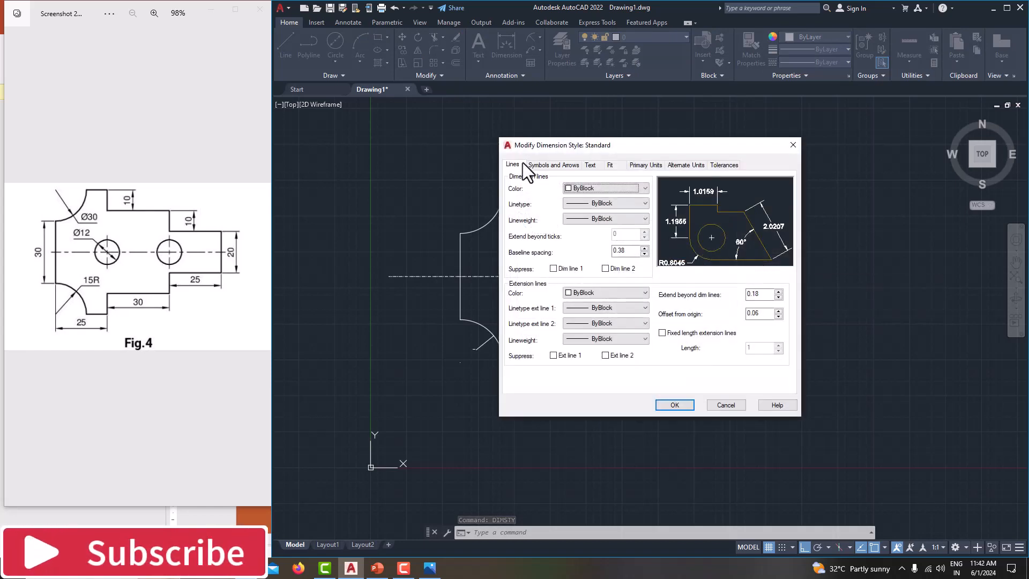
left_click(555, 165)
double_click(529, 272)
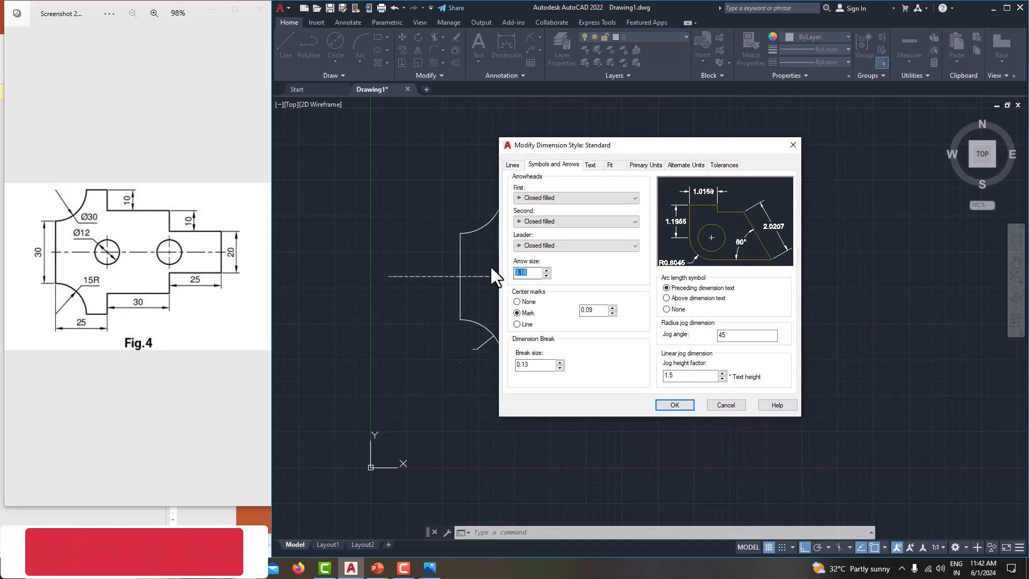
type("4")
left_click(592, 166)
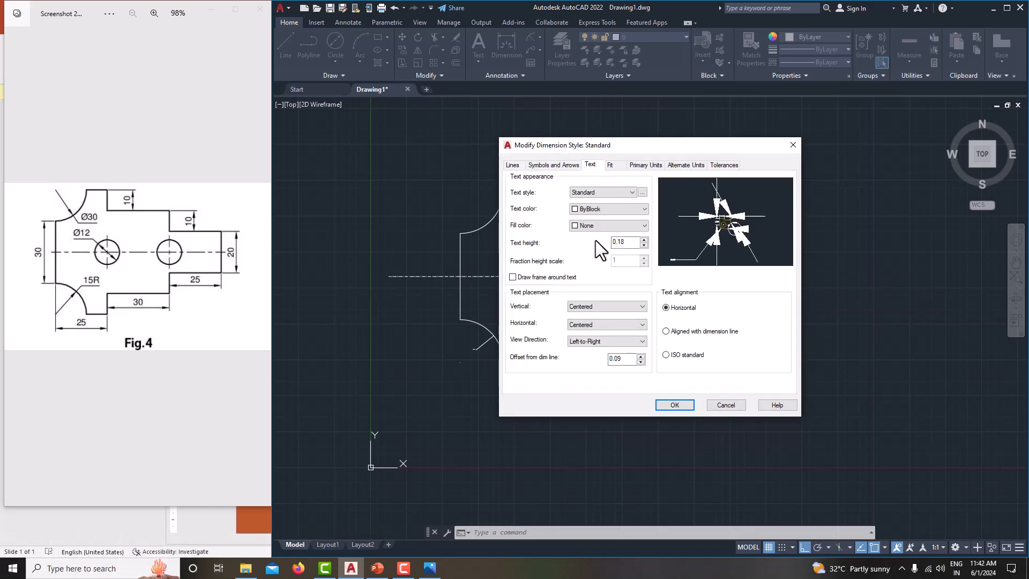
double_click(631, 243)
Set the Standard style's linear dimension precision to 0 and apply the style changes.
left_click(636, 165)
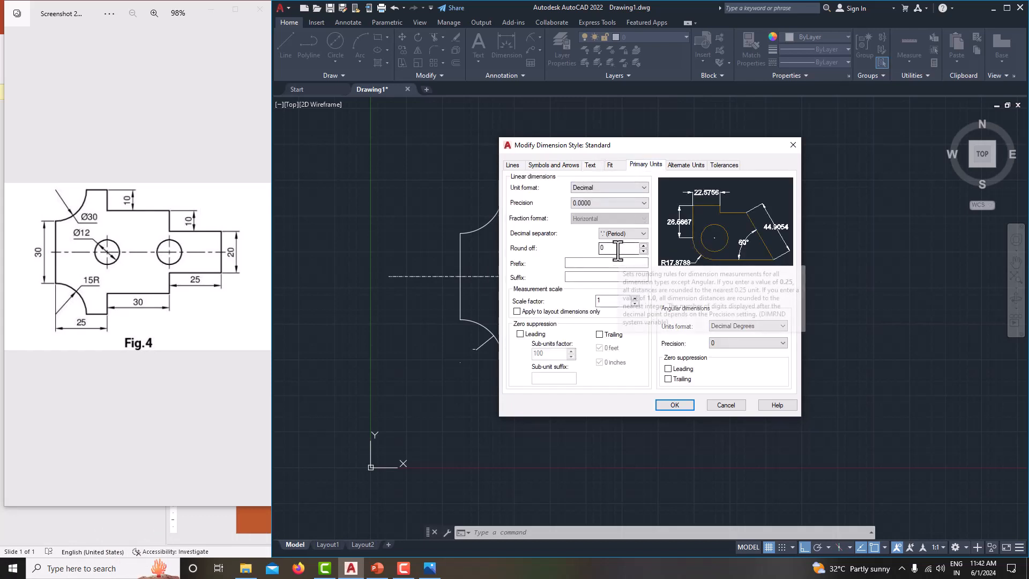
left_click(582, 201)
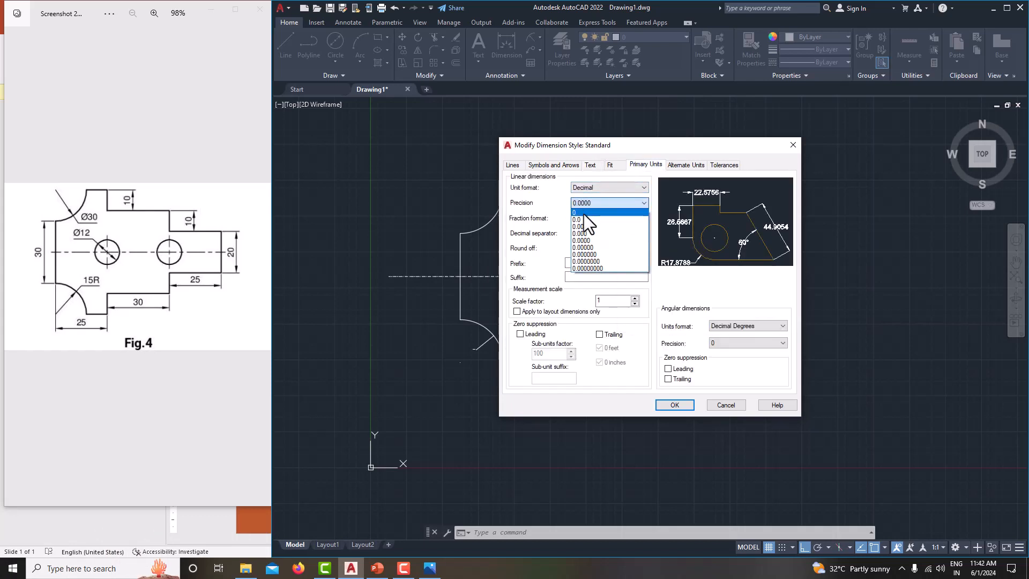
left_click(584, 214)
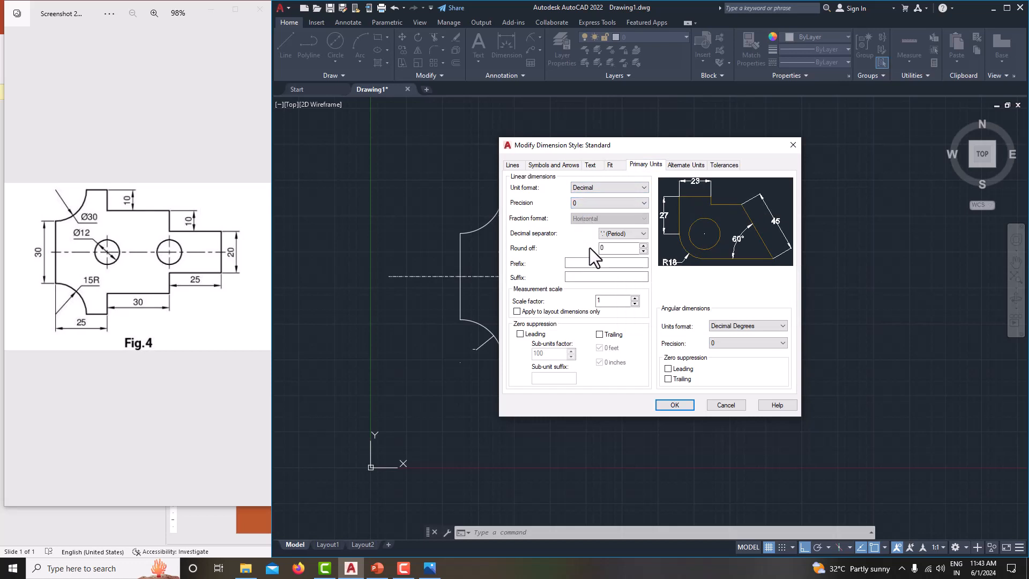
left_click(671, 404)
left_click(717, 366)
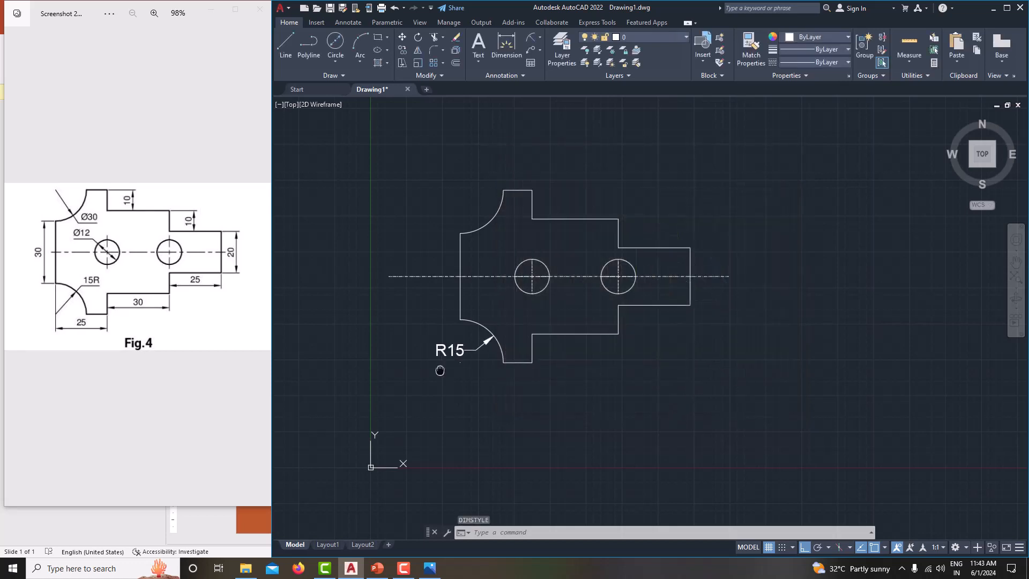
Add a horizontal linear dimension from the plate's left edge to the lower-left tab's right corner, placed below the plate.
middle_click_drag(439, 371, 454, 373)
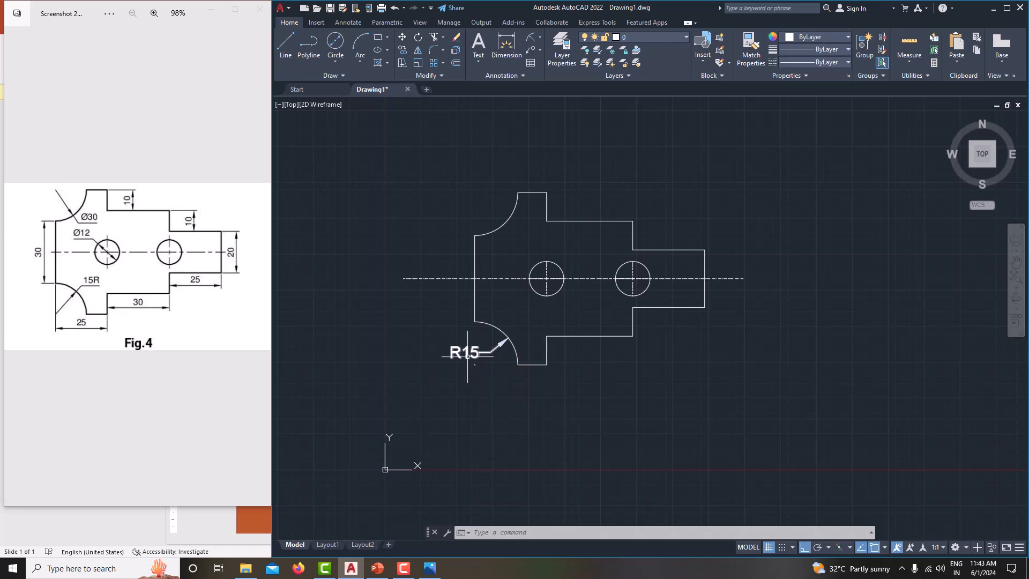
middle_click_drag(493, 390, 469, 380)
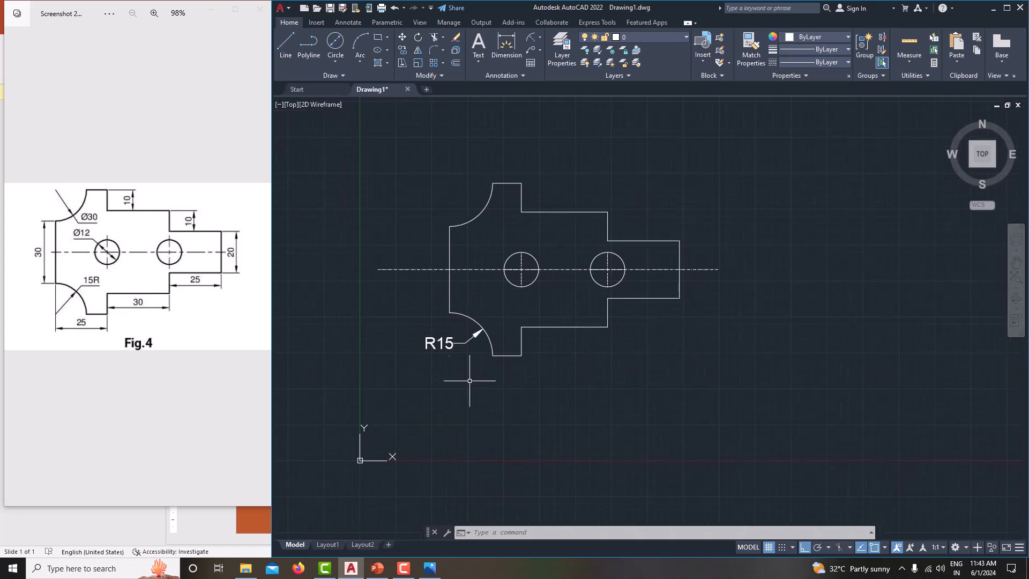
middle_click_drag(438, 348, 451, 353)
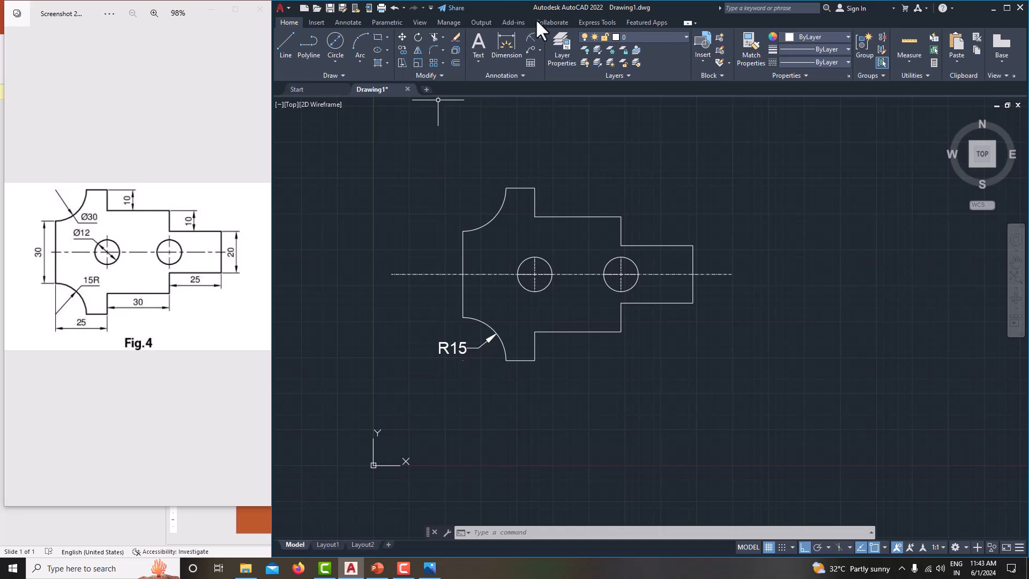
left_click(539, 36)
left_click(543, 51)
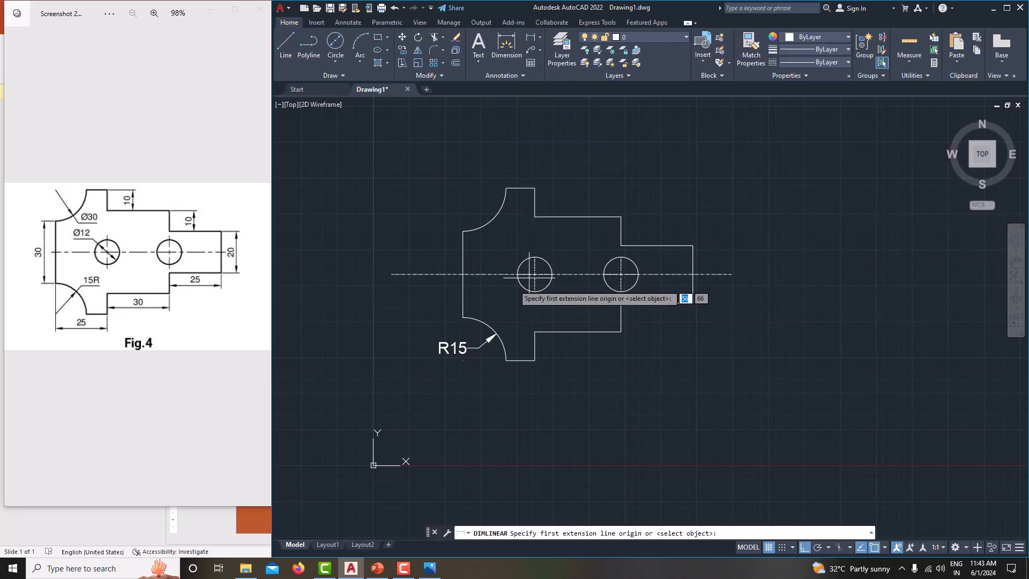
left_click(463, 318)
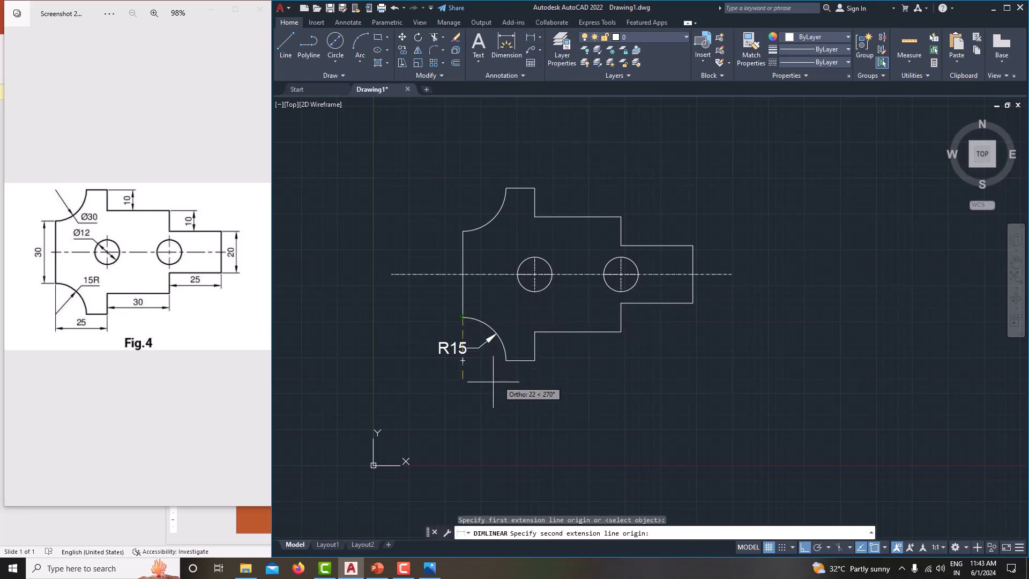
left_click(535, 360)
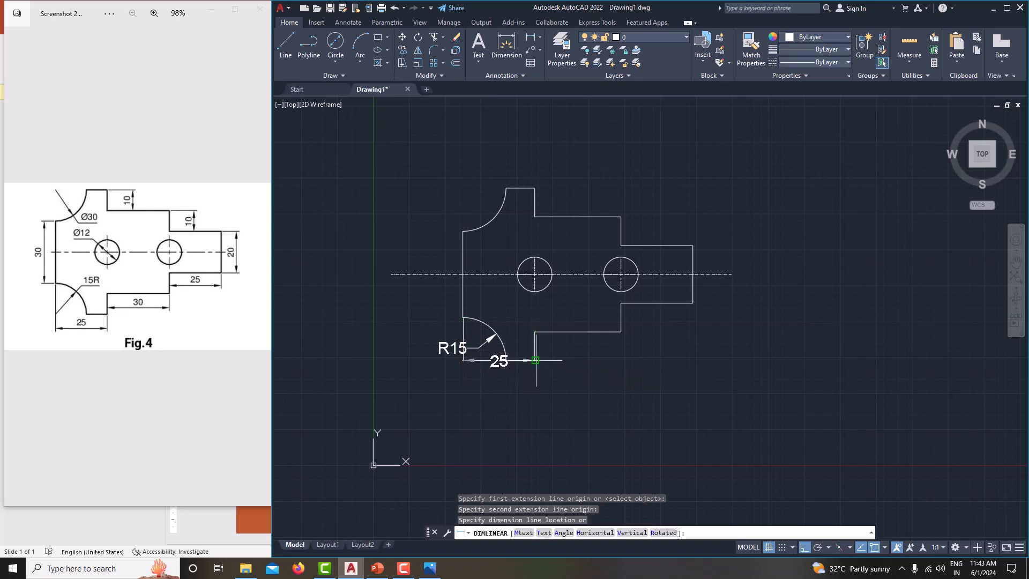
left_click(535, 386)
Dimension the length of the middle section's lower edge, placing it below the plate in line with the existing horizontal dimension.
middle_click_drag(594, 376, 601, 378)
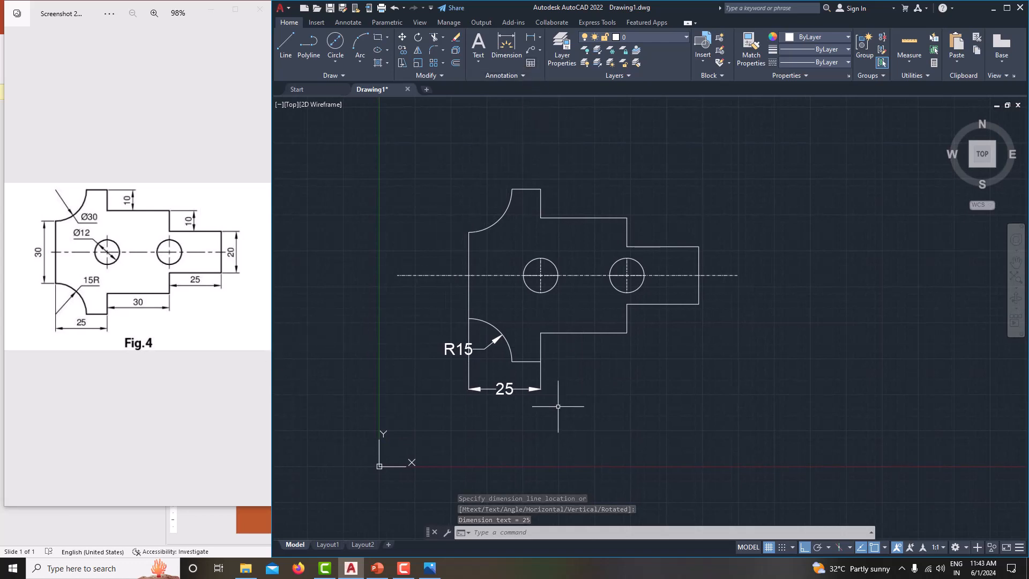
left_click(522, 41)
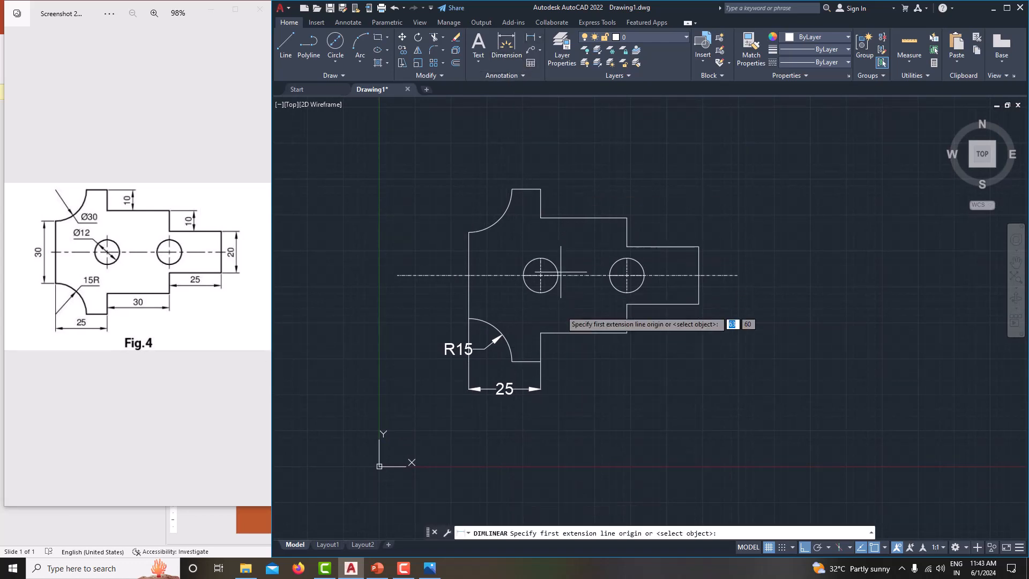
left_click(540, 332)
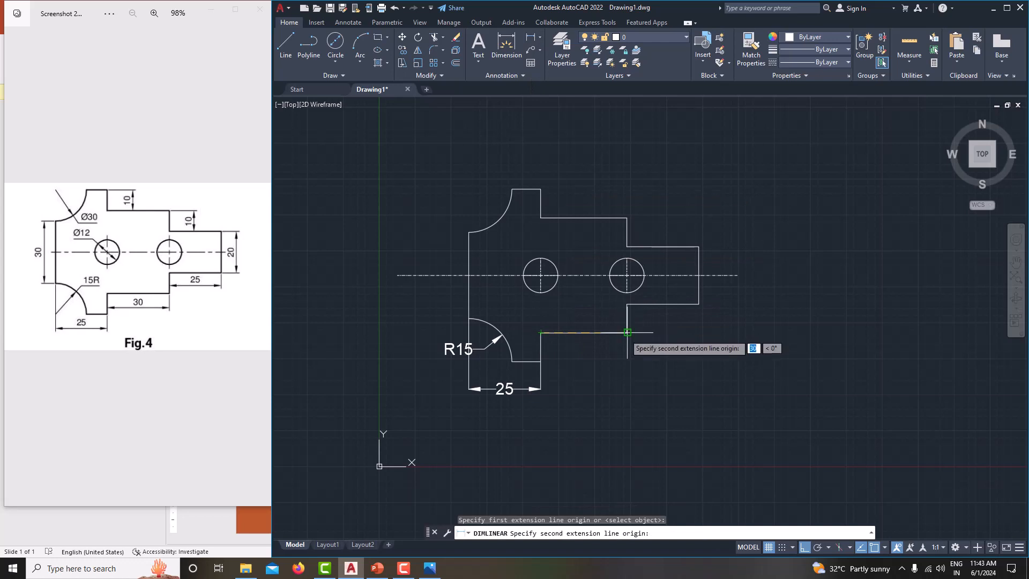
left_click(627, 333)
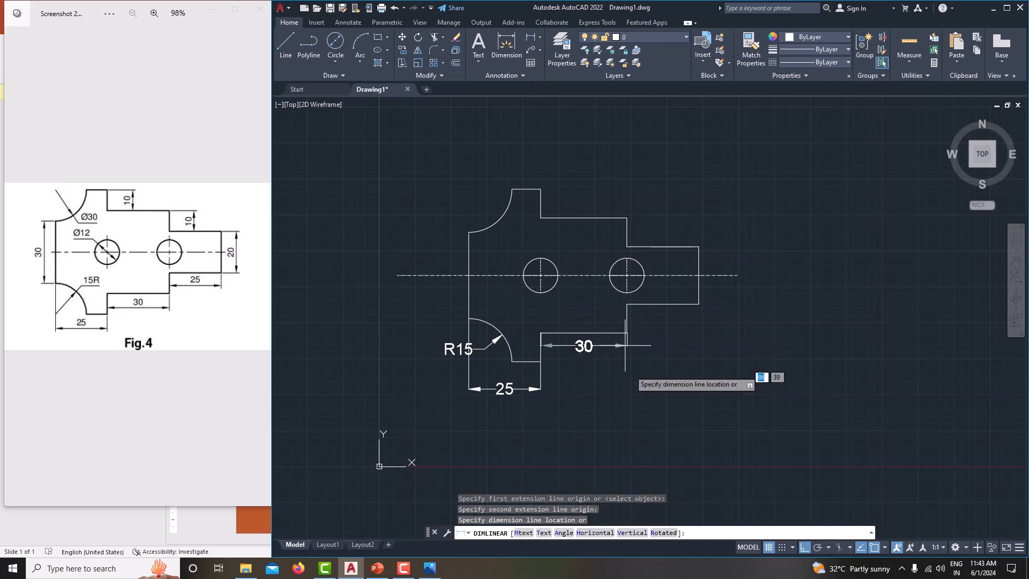
left_click(627, 388)
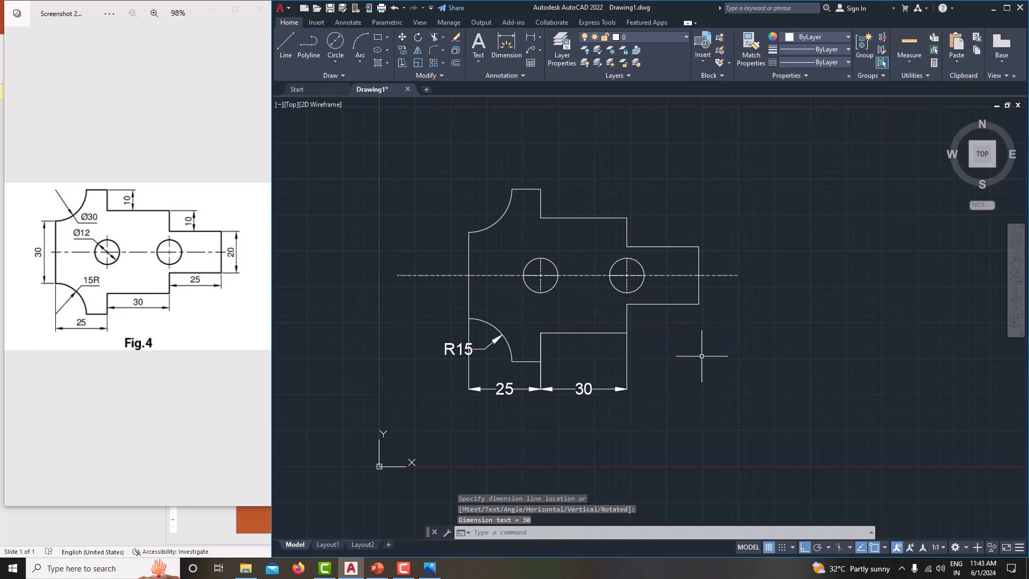
Dimension the horizontal length of the narrow right-hand section, aligned with the row of dimensions below the plate.
middle_click_drag(702, 356, 681, 361)
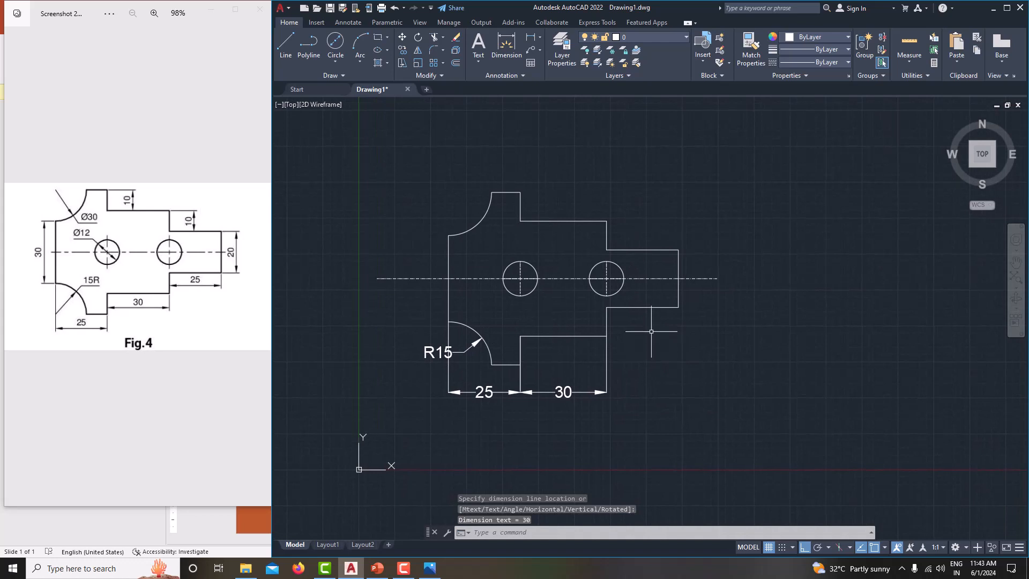
left_click(530, 38)
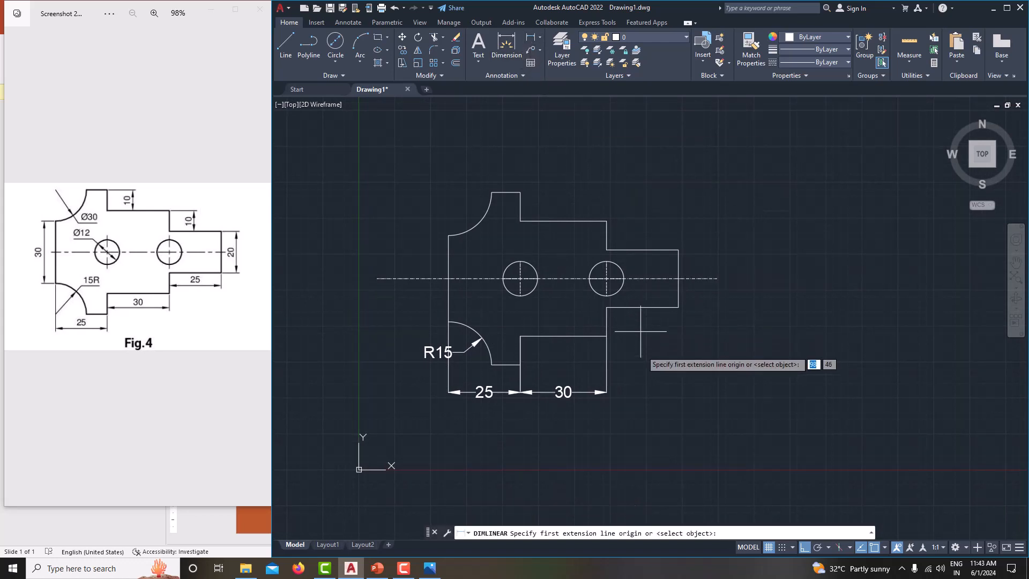
left_click(607, 337)
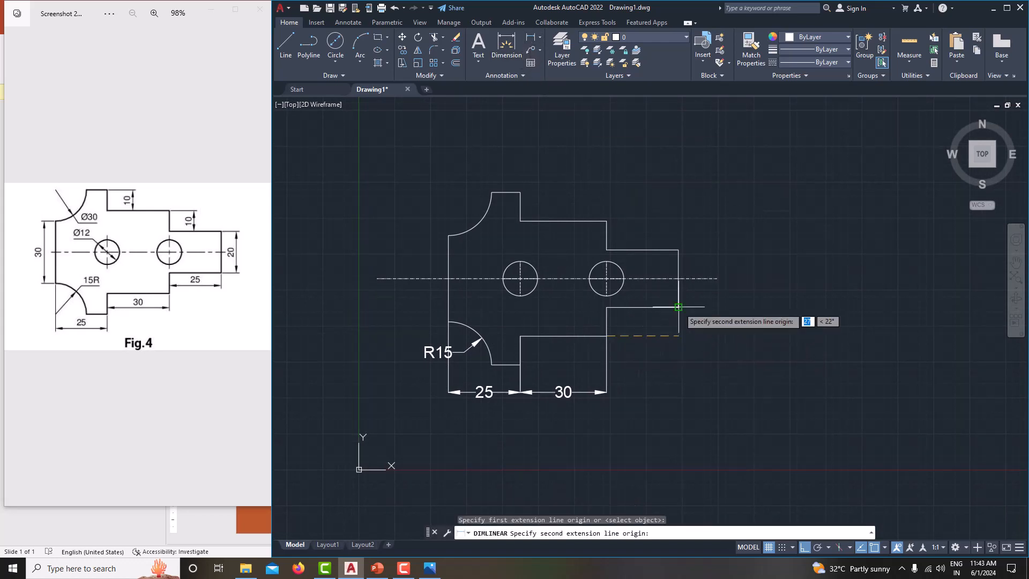
left_click(678, 307)
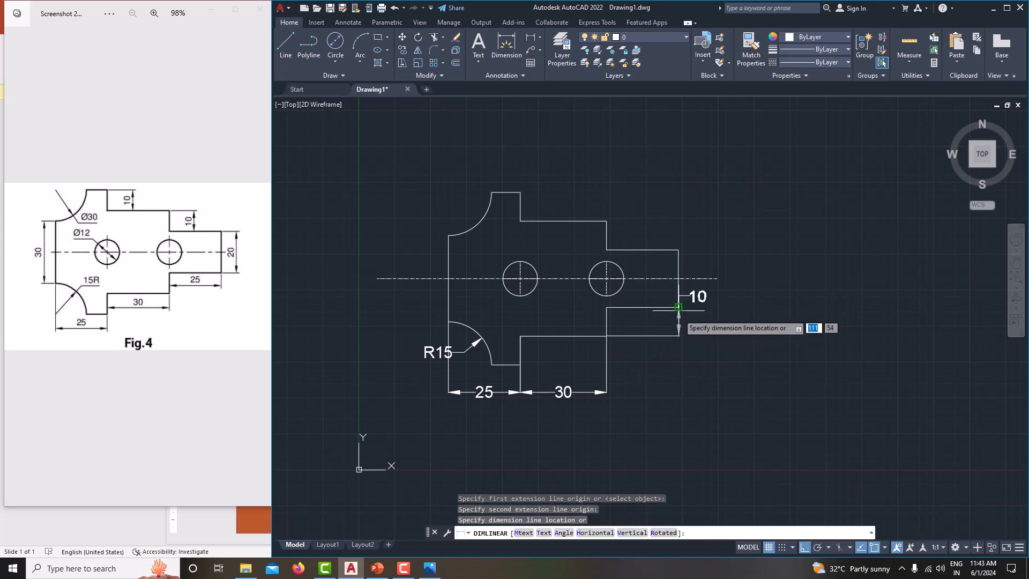
left_click(664, 393)
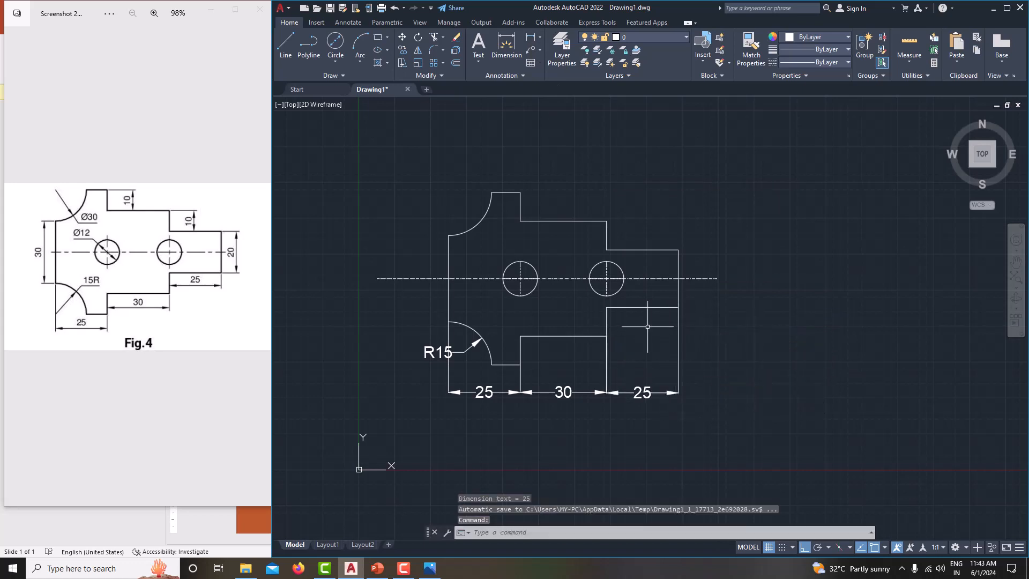
Add a vertical linear dimension to the plate's right edge, placed just outside it.
left_click(535, 35)
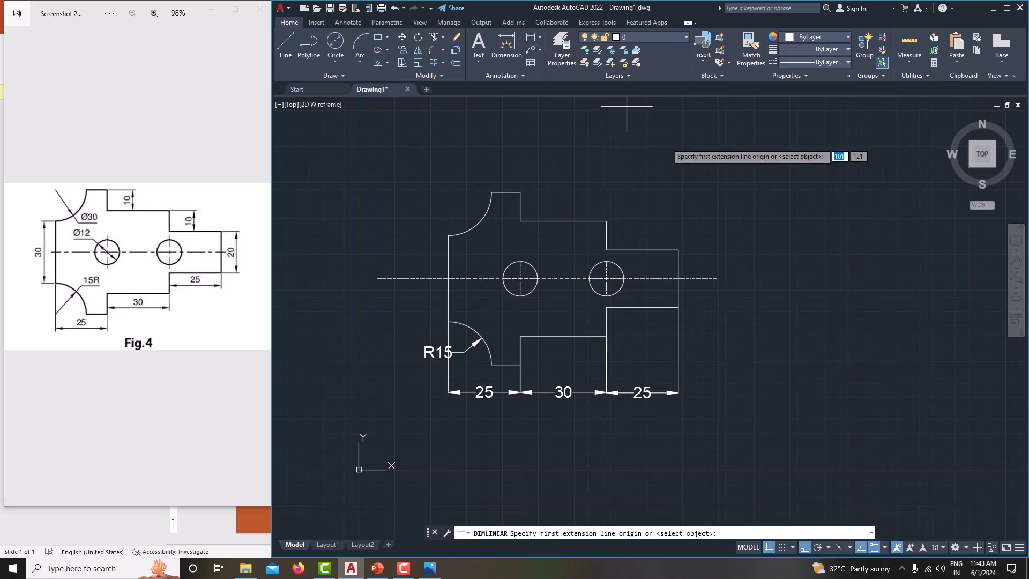
left_click(678, 250)
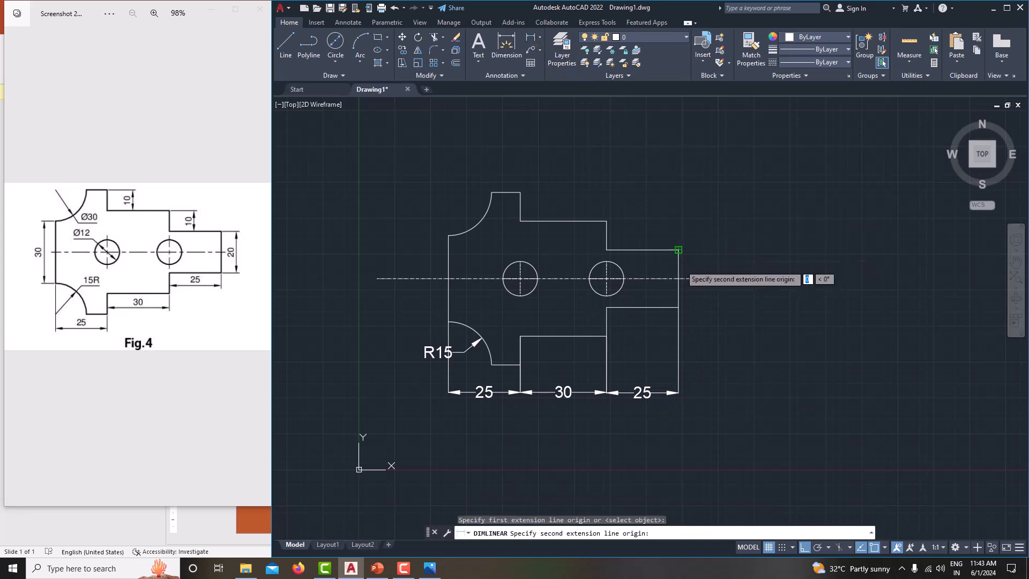
left_click(678, 308)
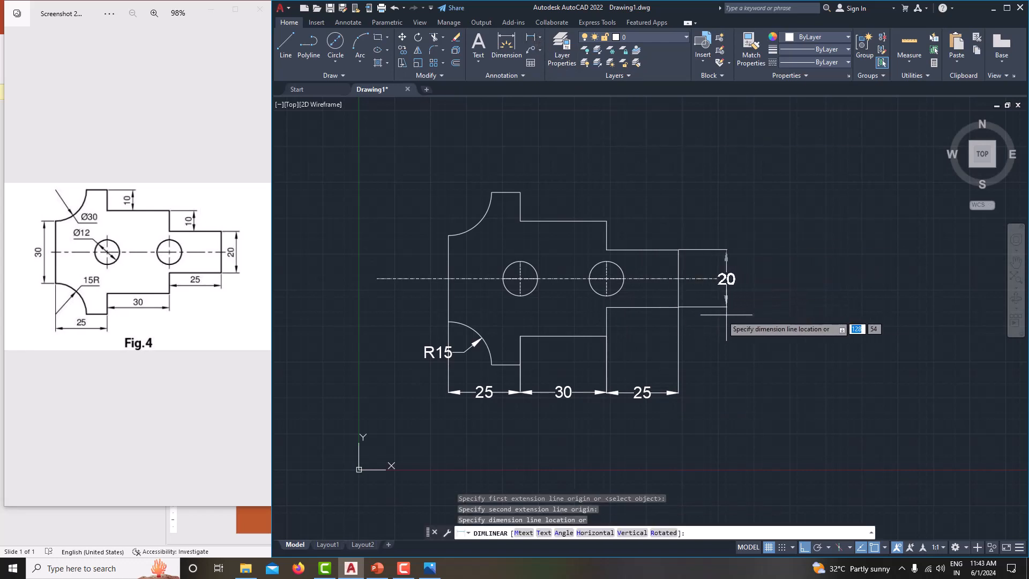
left_click(712, 313)
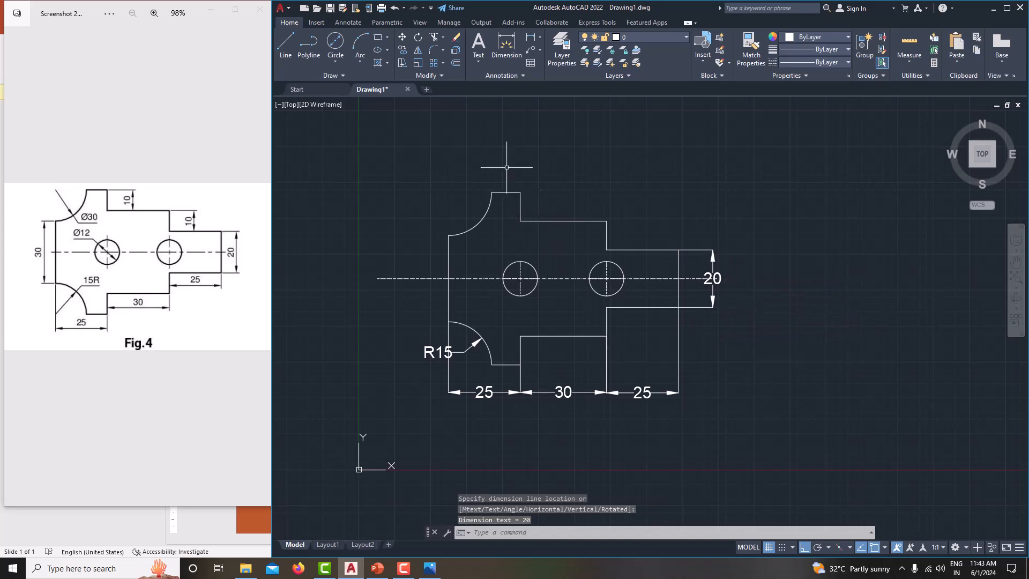
Add a vertical linear dimension to the upper step between the middle section and the narrow right-hand section.
left_click(532, 42)
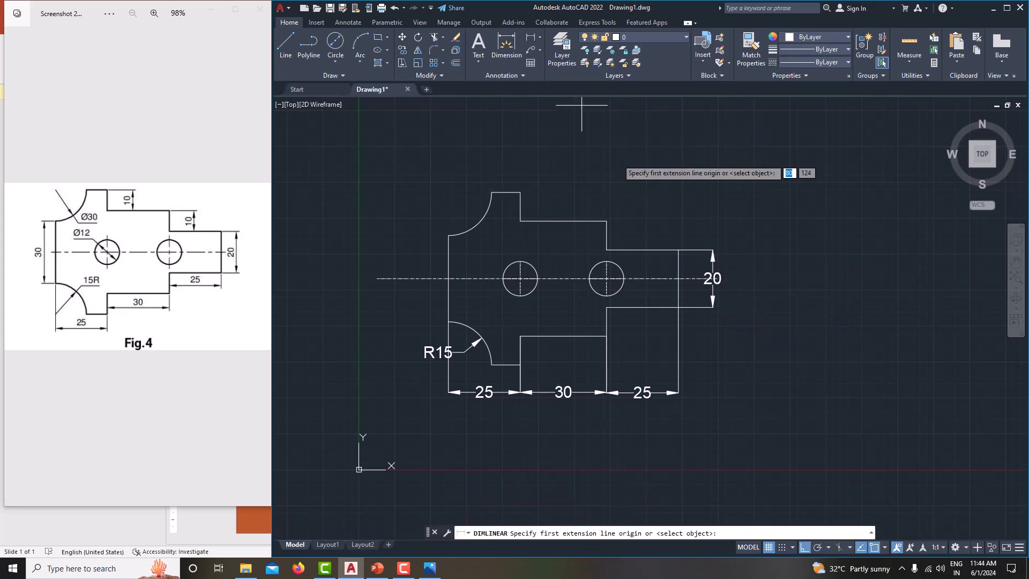
left_click(606, 220)
left_click(606, 250)
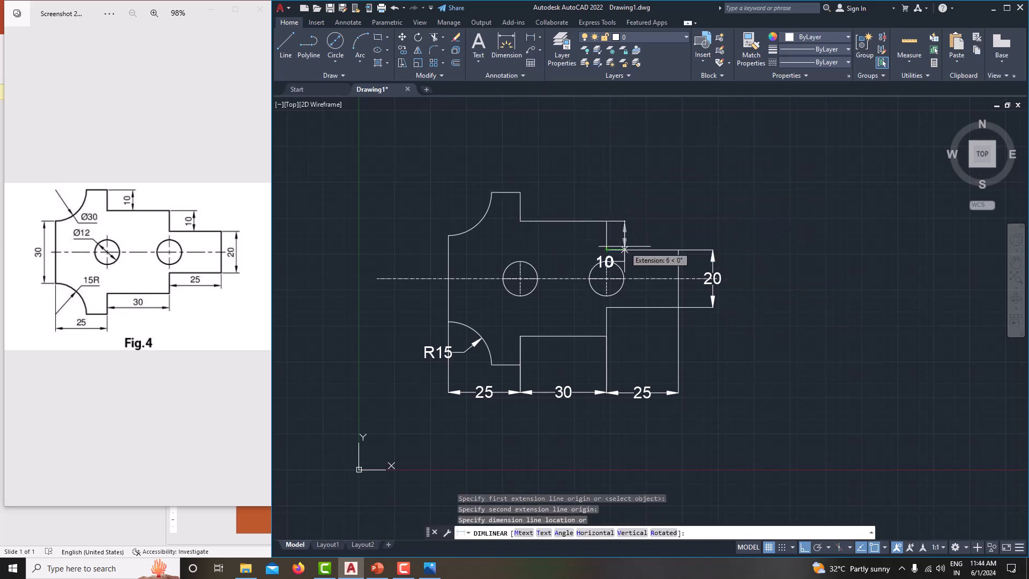
left_click(624, 249)
Reposition that step-height dimension so its text sits above the plate and its dimension line lies just right of the step.
scroll(613, 275, "up", 2)
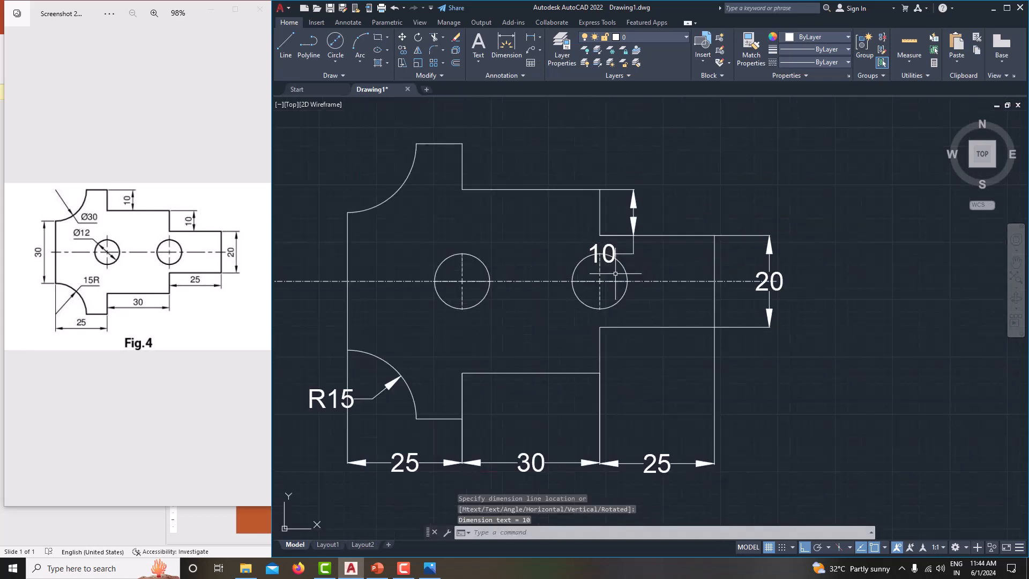
middle_click_drag(612, 269, 612, 328)
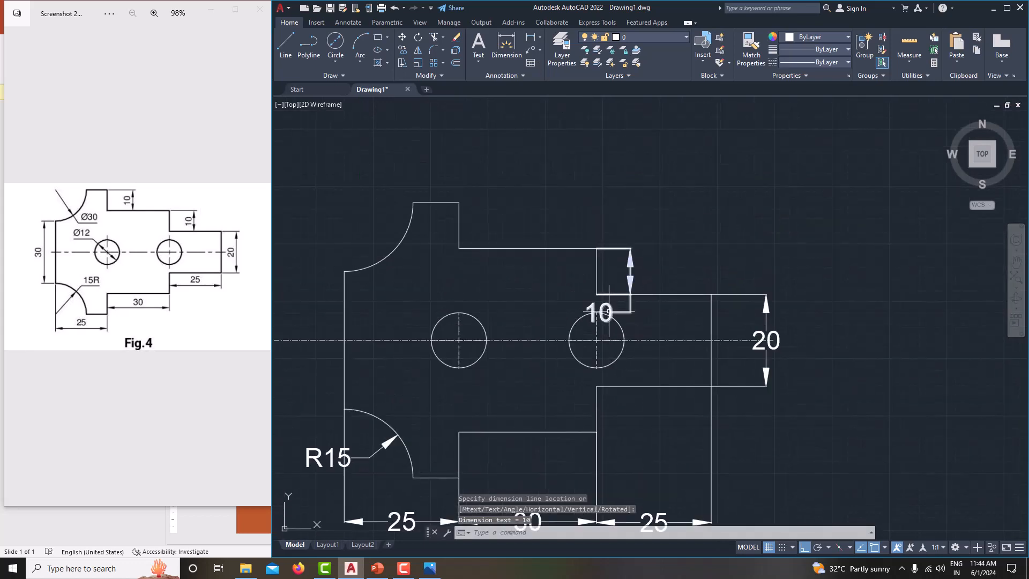
left_click(611, 312)
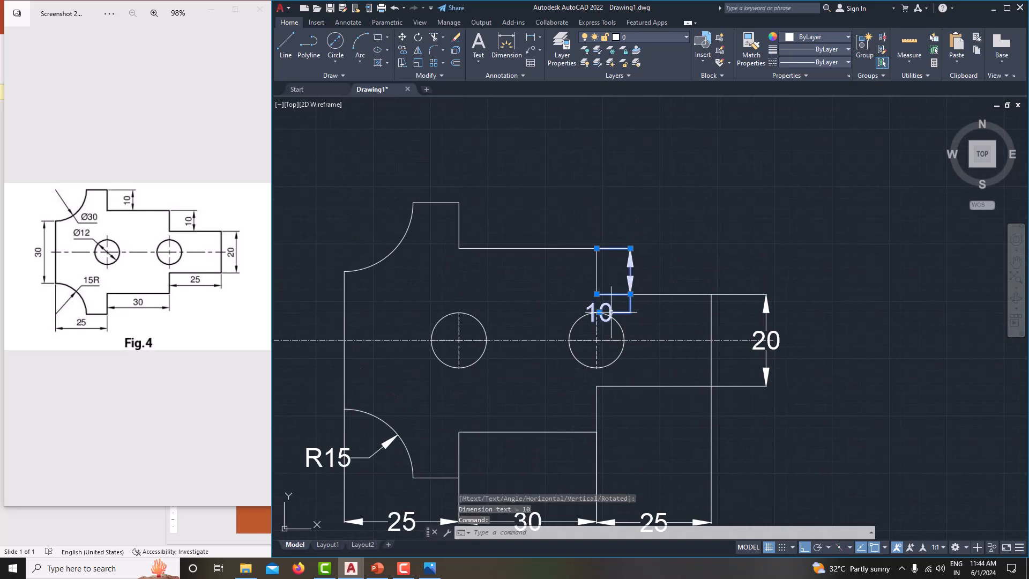
left_click(600, 313)
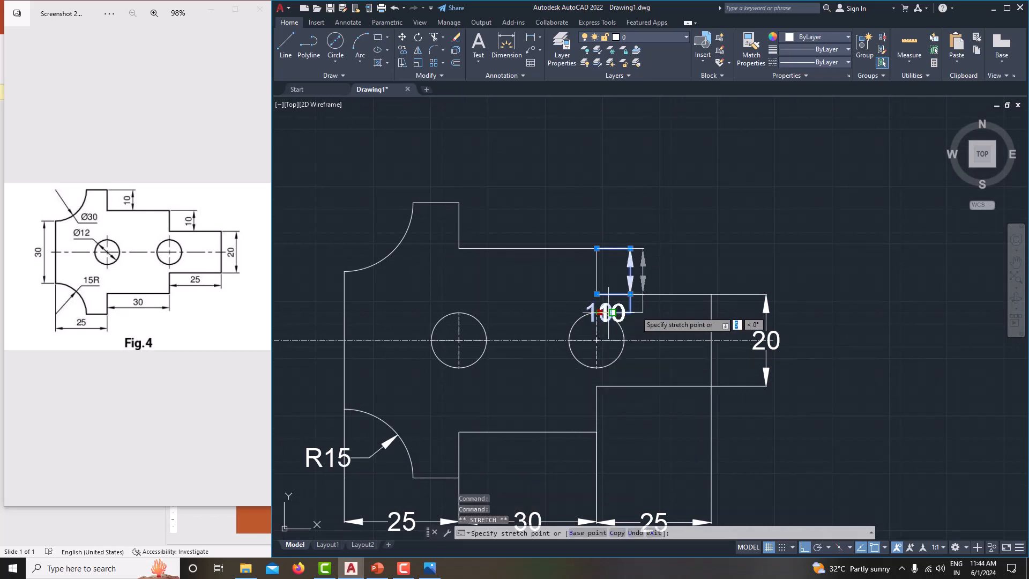
left_click(651, 204)
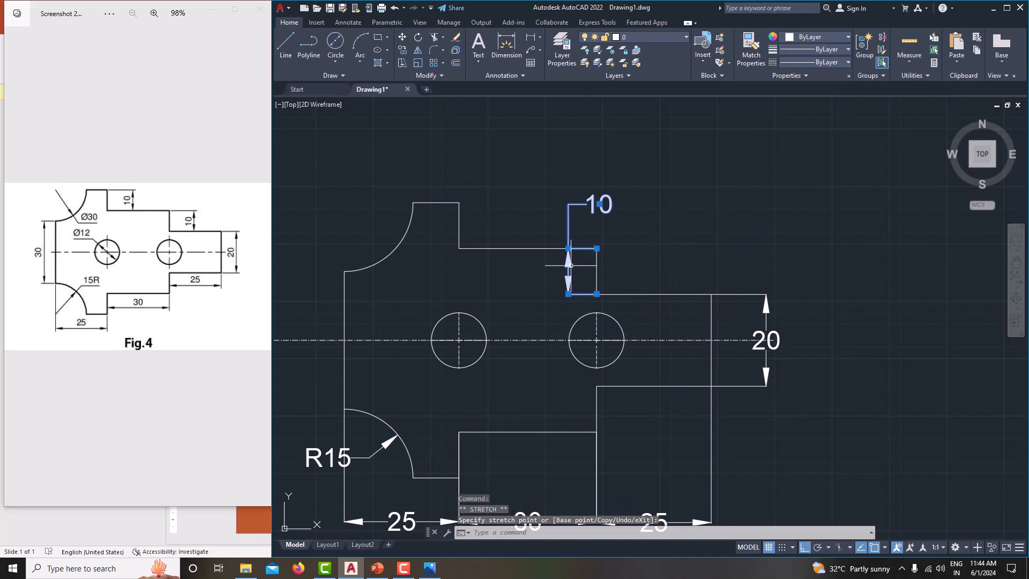
left_click(568, 249)
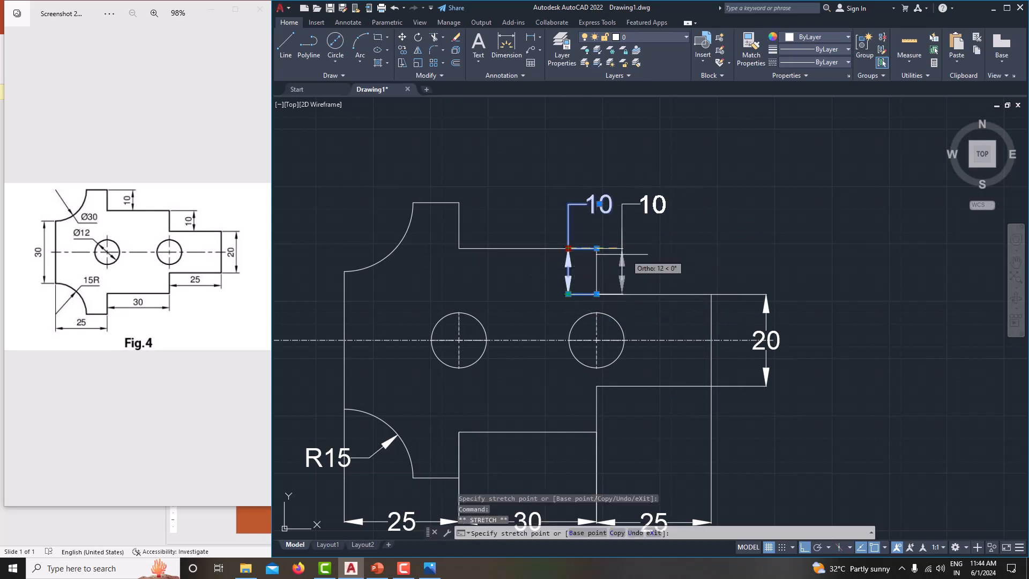
left_click(622, 253)
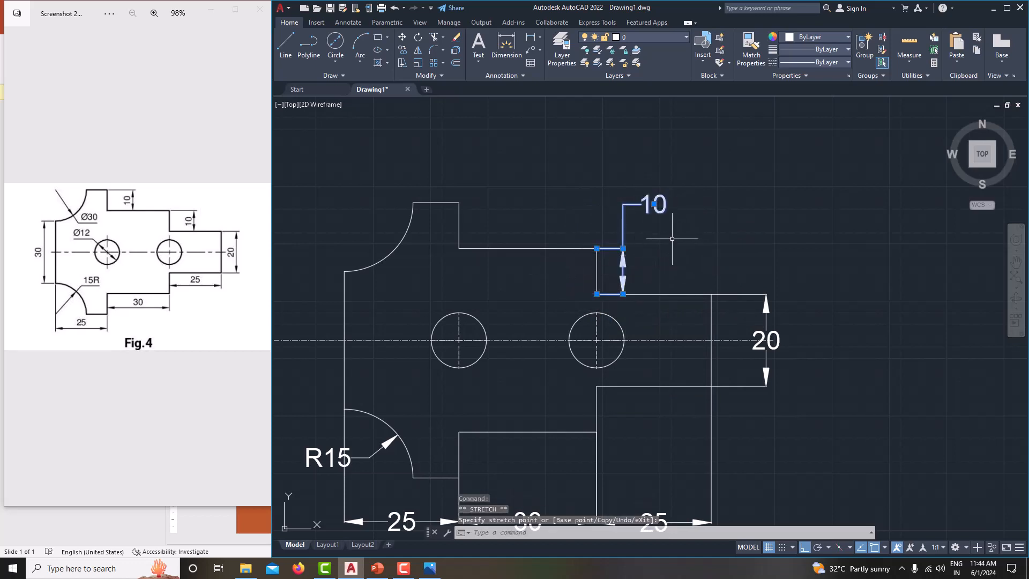
key("Escape")
Add a vertical linear dimension to the step between the upper-left tab and the middle section's upper edge.
middle_click_drag(672, 240, 702, 252)
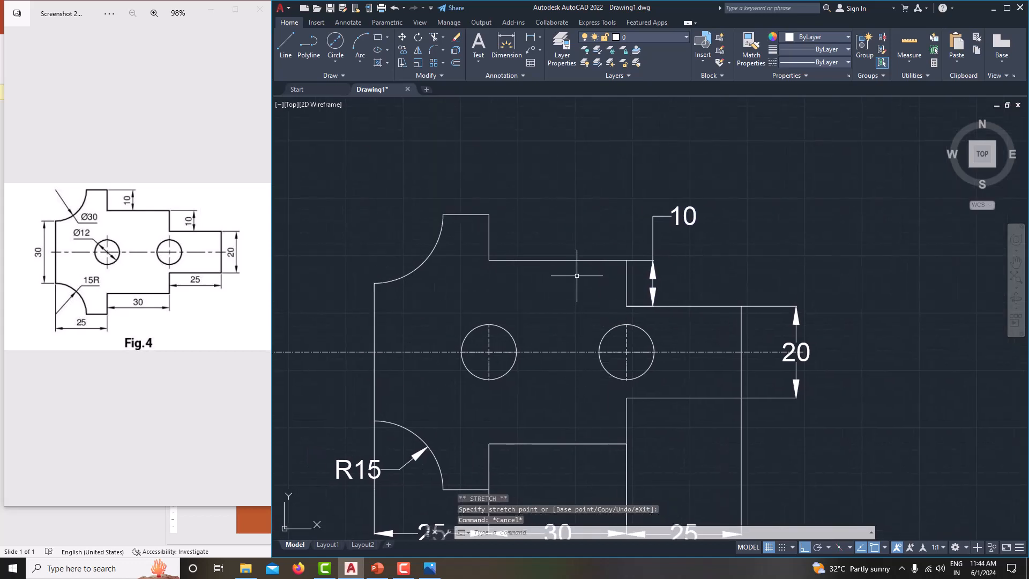
left_click(534, 34)
left_click(489, 214)
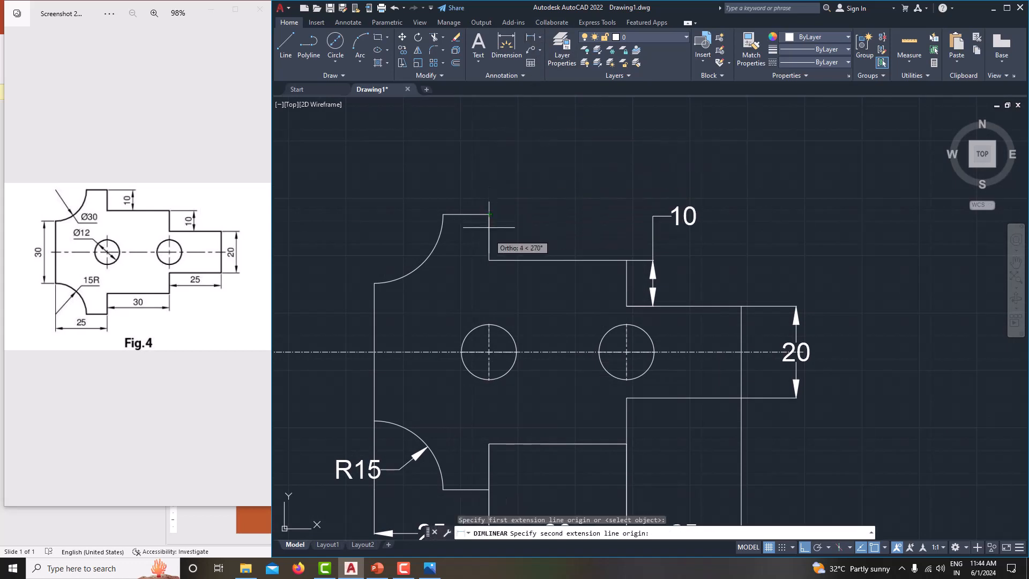
left_click(489, 260)
left_click(528, 249)
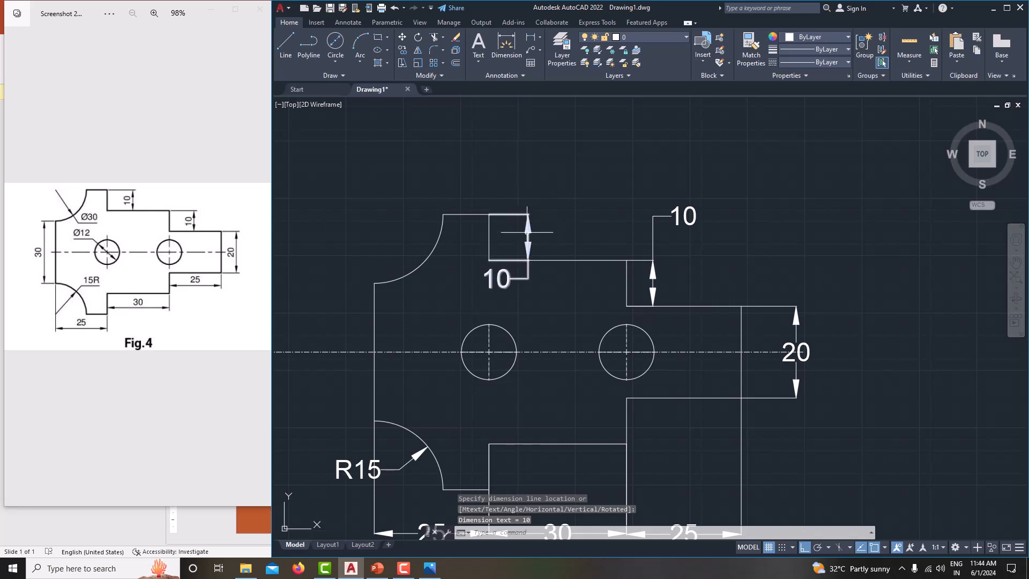
Move the tab step dimension's text above the plate and its dimension line to the right of the tab.
left_click(524, 239)
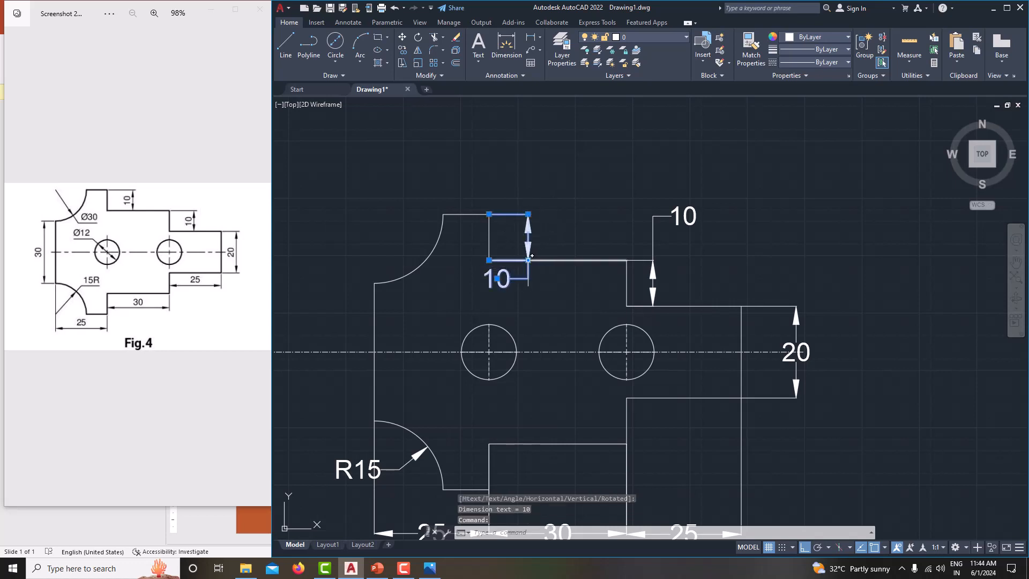
left_click(497, 278)
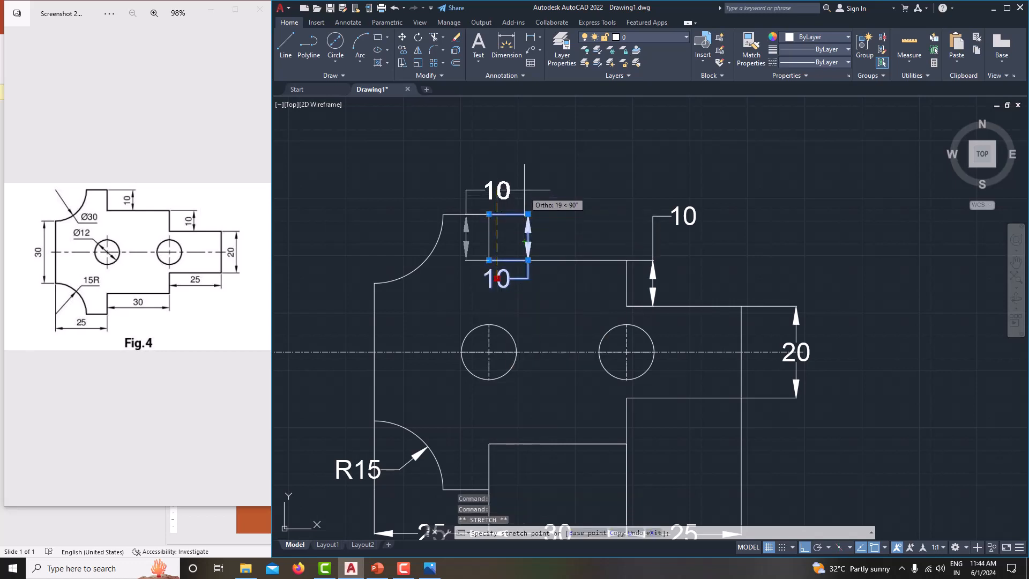
left_click(525, 188)
left_click(497, 187)
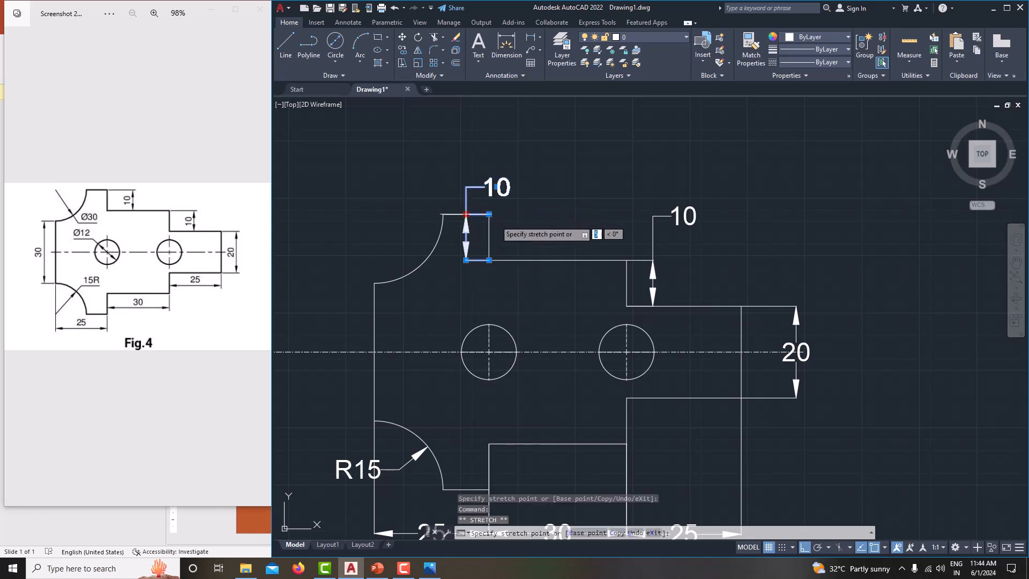
left_click(559, 218)
Add a diameter dimension to the right-hand hole, placing its text outside the plate to the upper right.
mouse_move(583, 217)
middle_mouse_down()
mouse_move(636, 222)
mouse_move(641, 160)
middle_mouse_up()
scroll(549, 236, "down", 2)
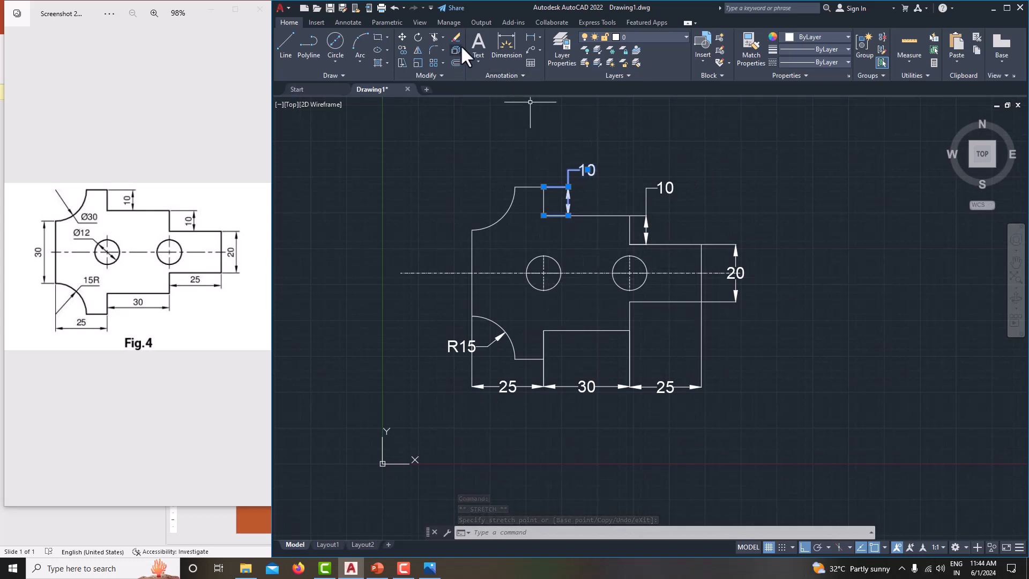
left_click(540, 37)
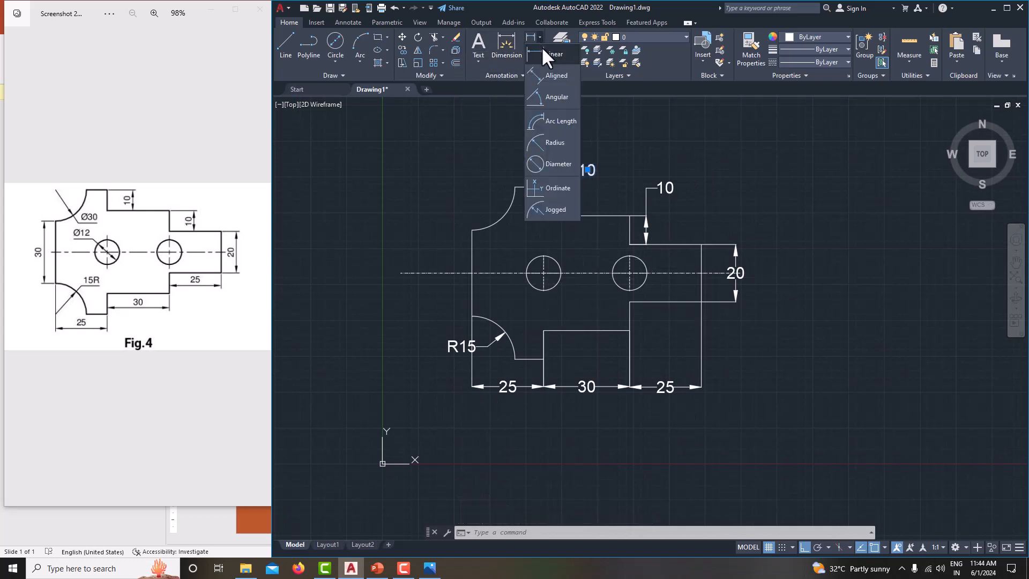
left_click(552, 162)
left_click(642, 256)
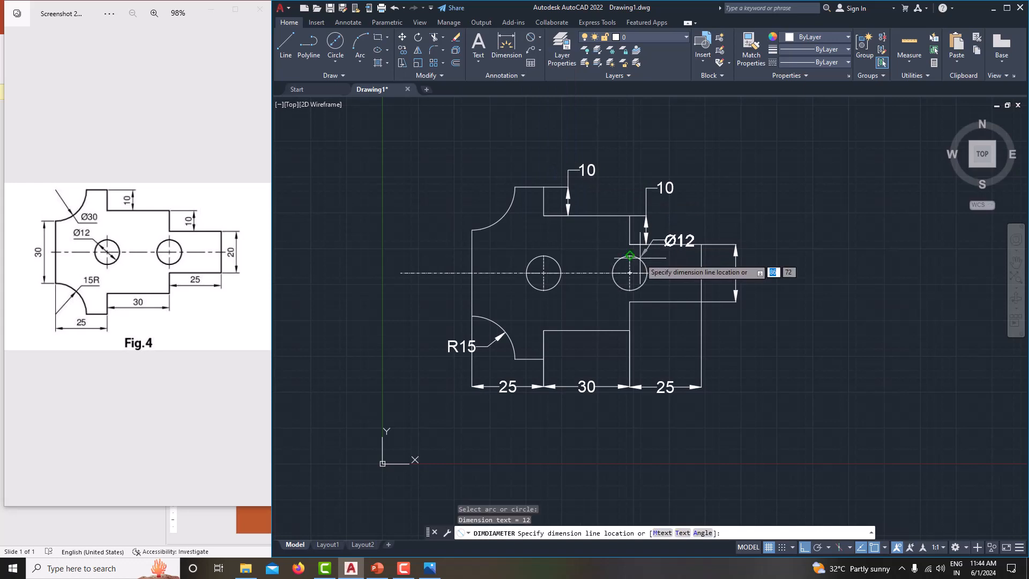
left_click(687, 212)
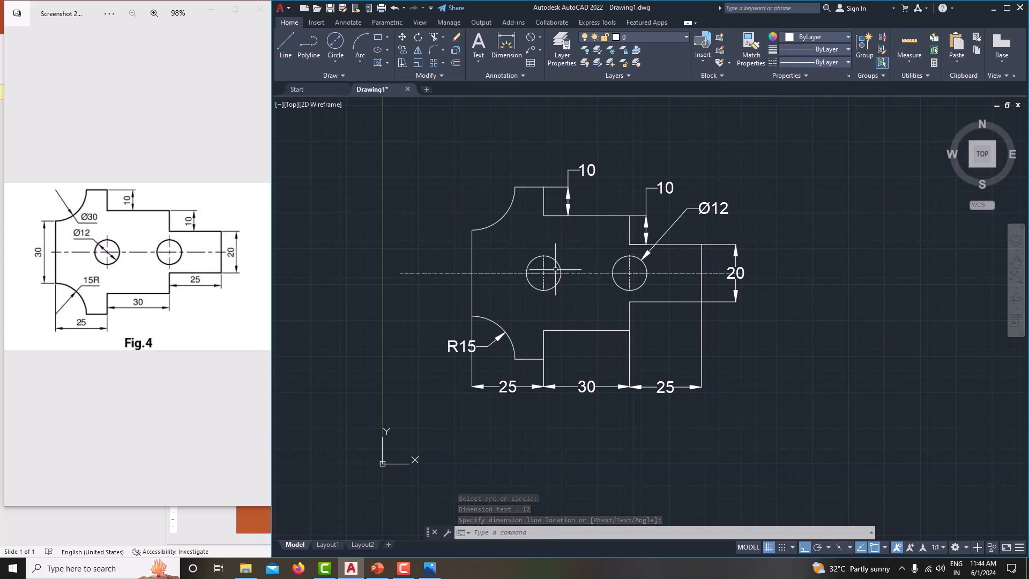
Extend the hole's diameter dimension text to read "Ø12, 2 HOLES".
double_click(719, 209)
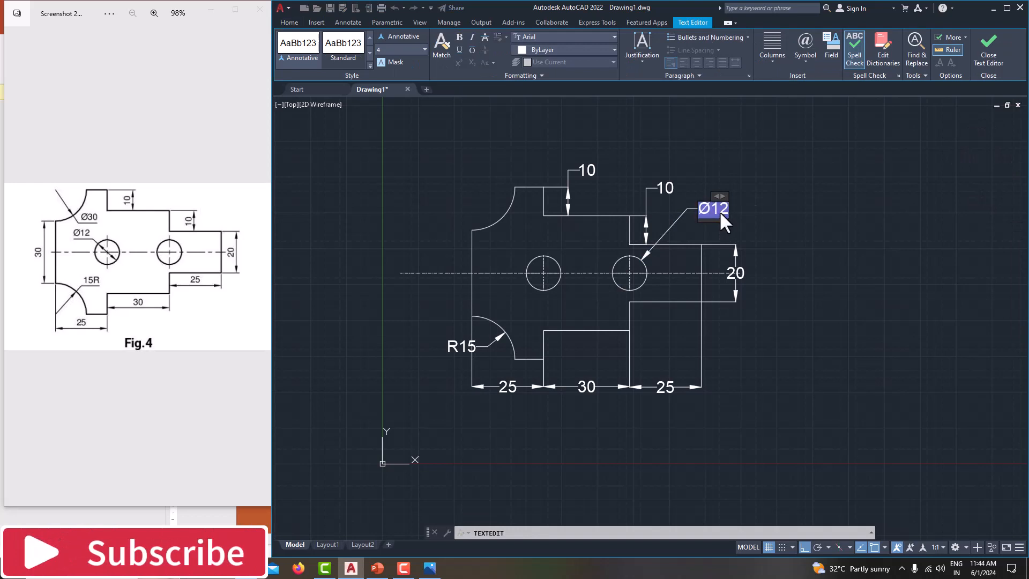
type(",")
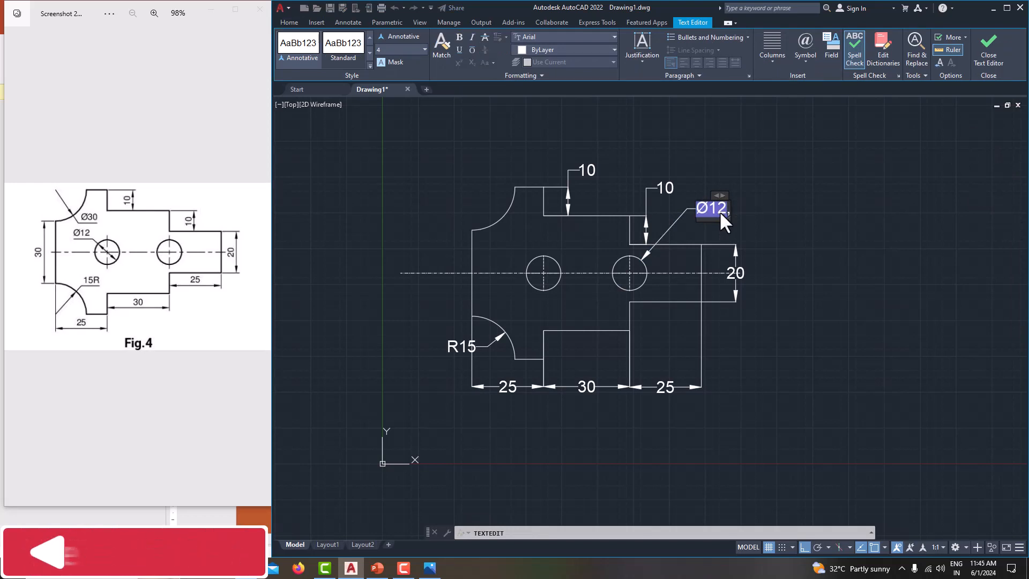
type(" 2")
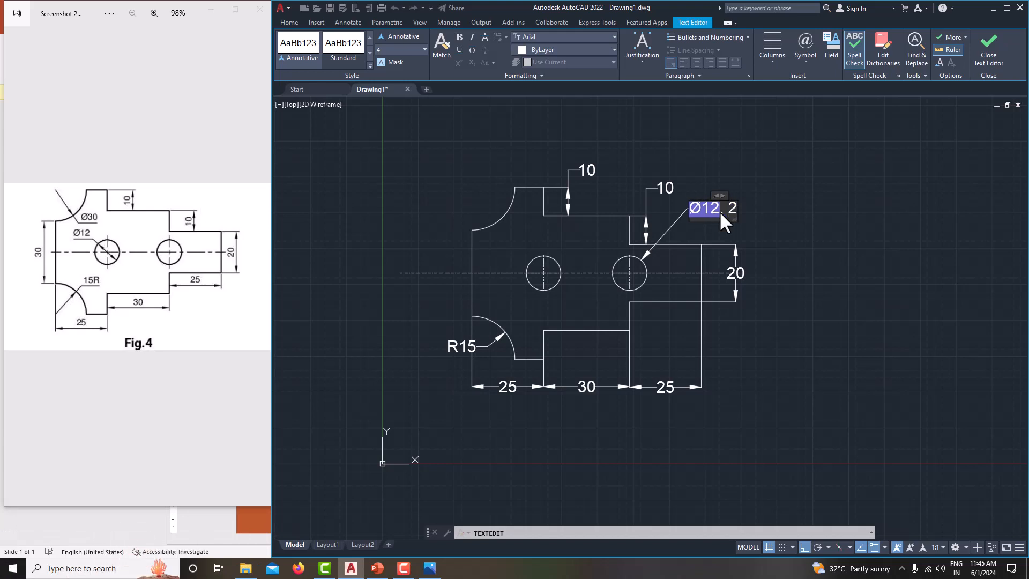
type(" HOL")
type("ES")
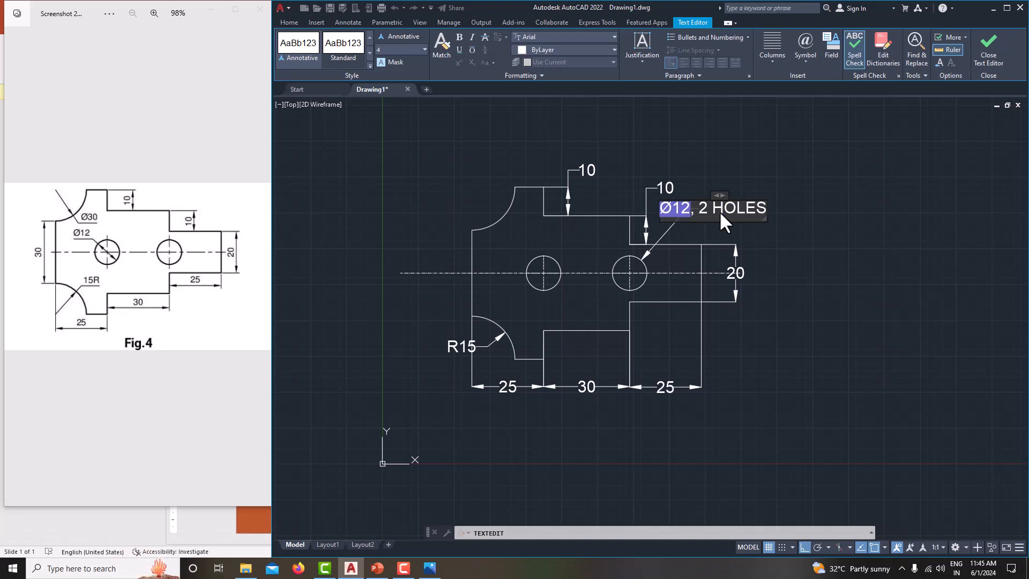
left_click(790, 244)
Add a vertical linear dimension to the plate's left edge between the two concave arcs, placed outside the plate.
middle_click_drag(748, 256, 716, 257)
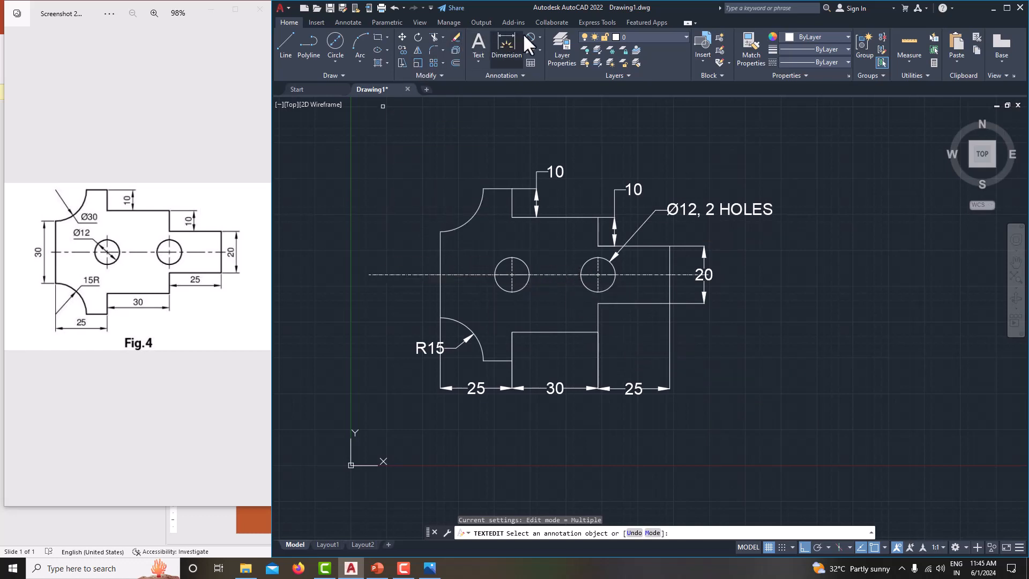
left_click(539, 37)
left_click(545, 49)
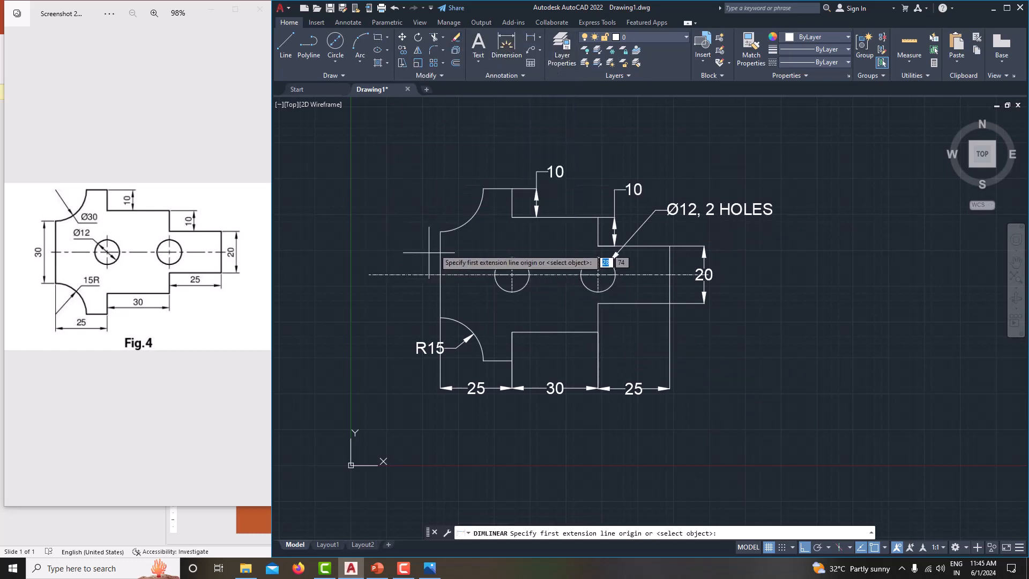
left_click(440, 231)
left_click(440, 318)
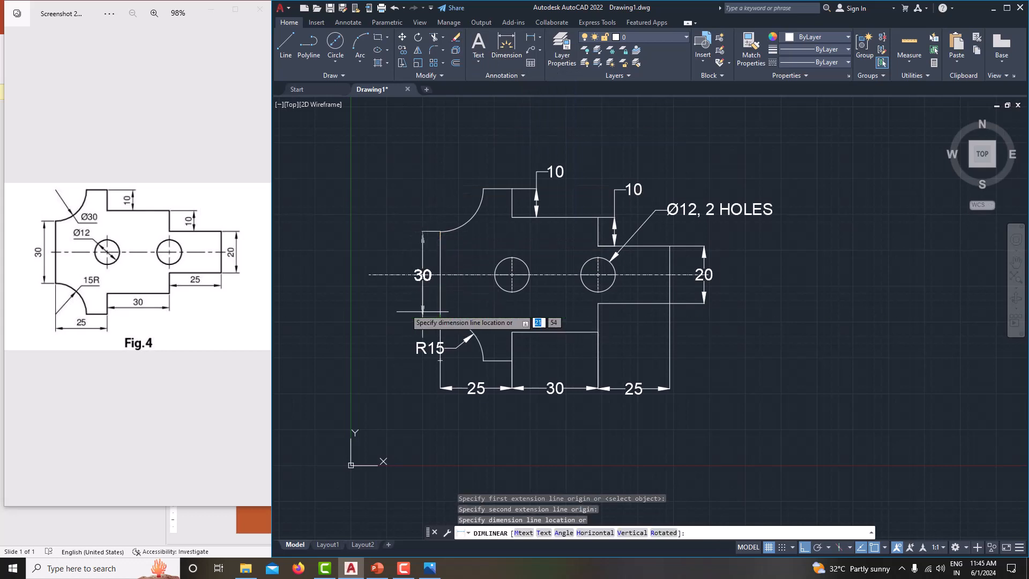
left_click(403, 308)
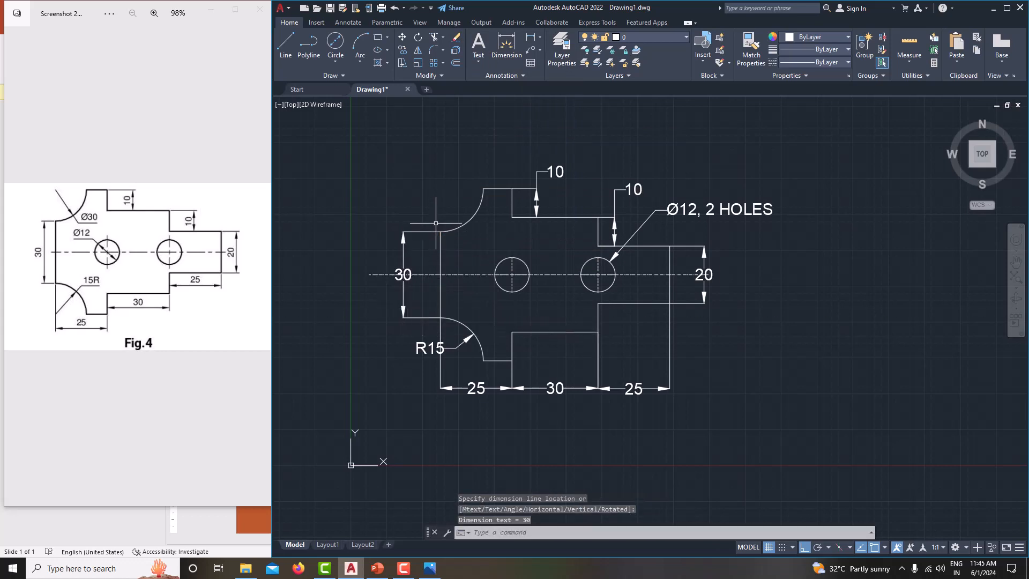
Add a diameter dimension to the upper-left concave arc, placing its text outside the plate to the upper left.
left_click(535, 40)
left_click(540, 38)
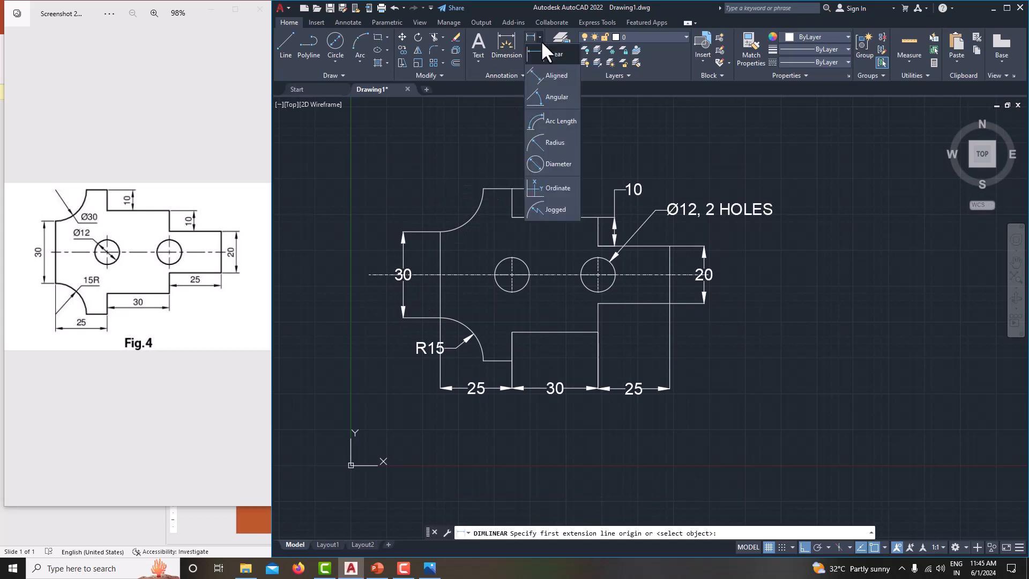
left_click(561, 162)
left_click(471, 216)
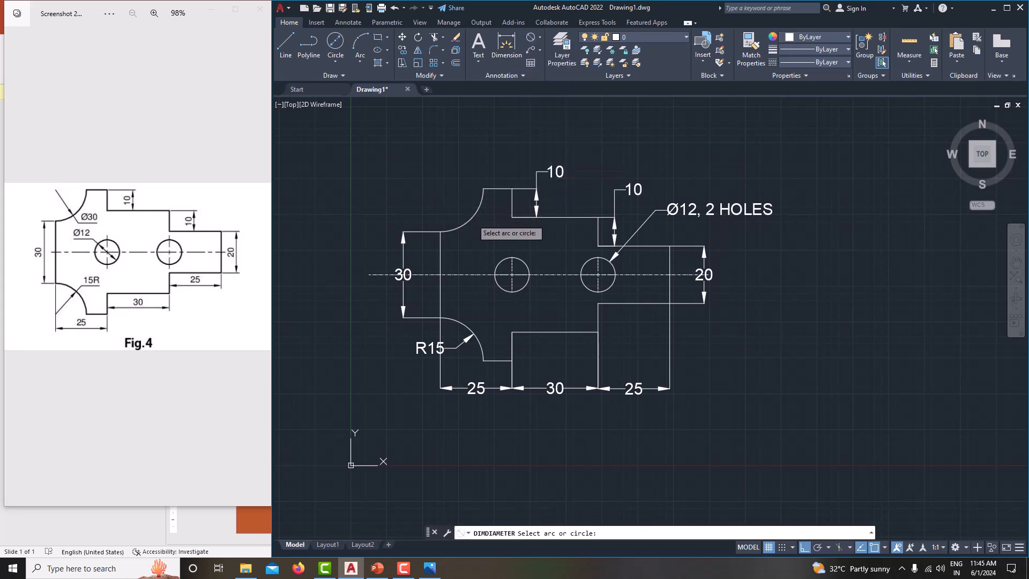
left_click(469, 216)
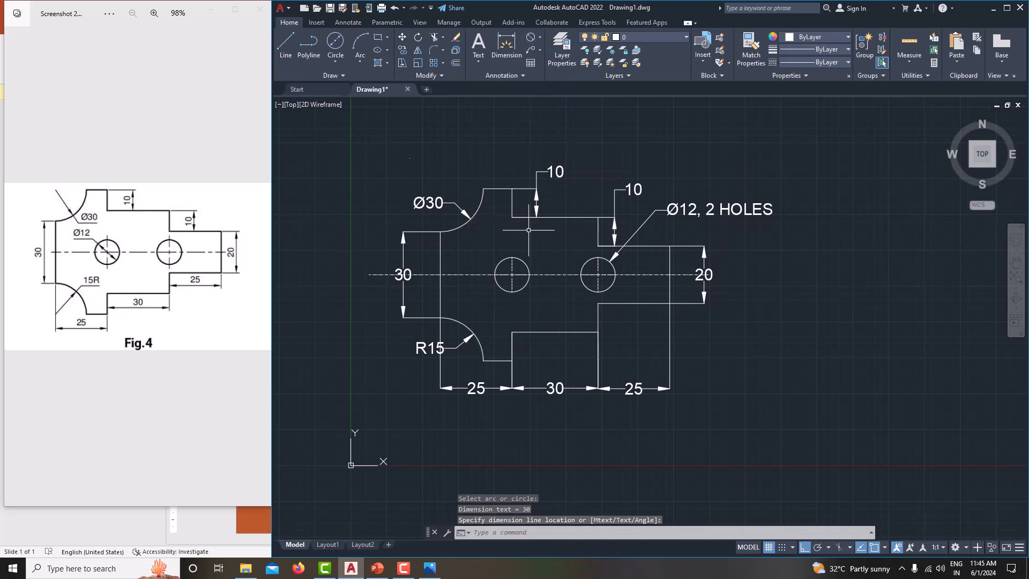
Examine the dimensioned plate against the reference figure, including the lower edges of the left tab and middle section.
middle_click_drag(528, 230, 531, 239)
mouse_move(574, 290)
middle_mouse_down()
mouse_move(556, 275)
mouse_move(570, 284)
middle_mouse_up()
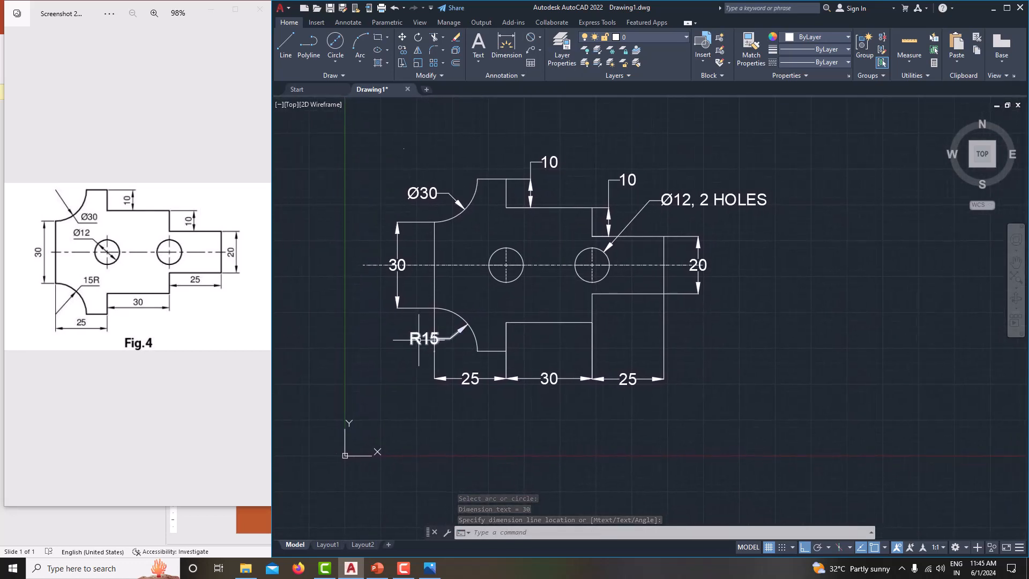
middle_click_drag(565, 391, 560, 399)
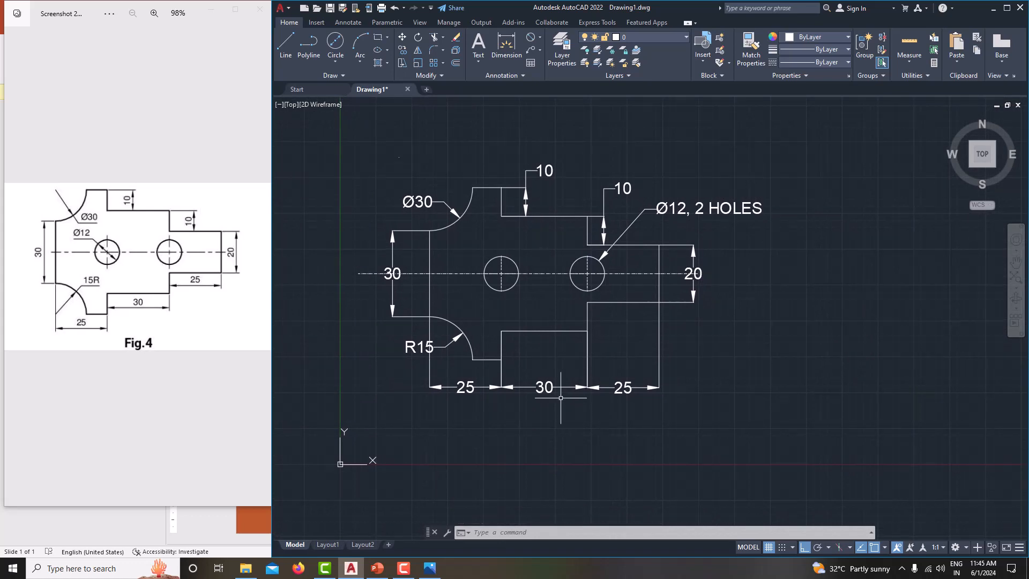
middle_click_drag(578, 395, 610, 393)
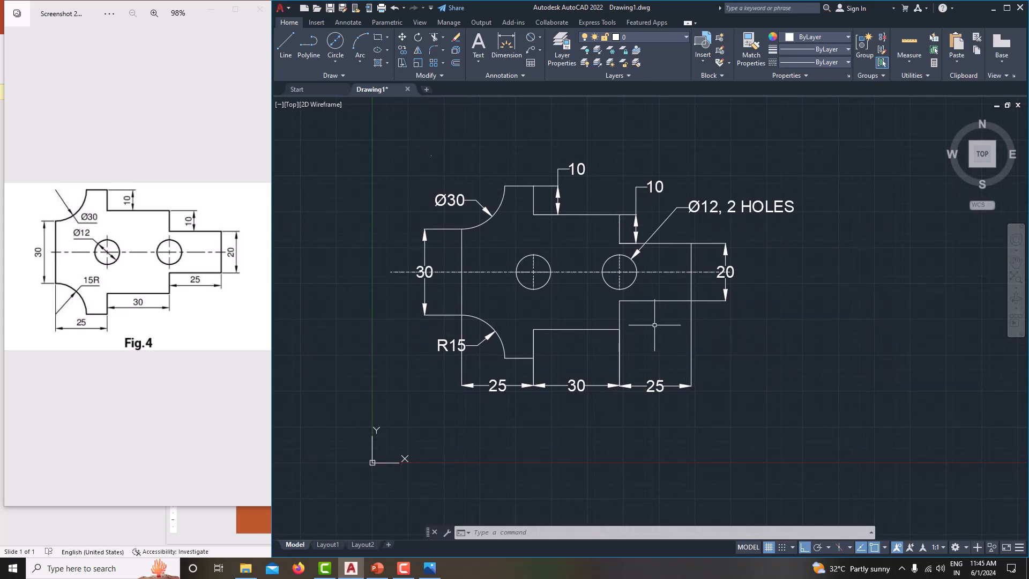
left_click(580, 328)
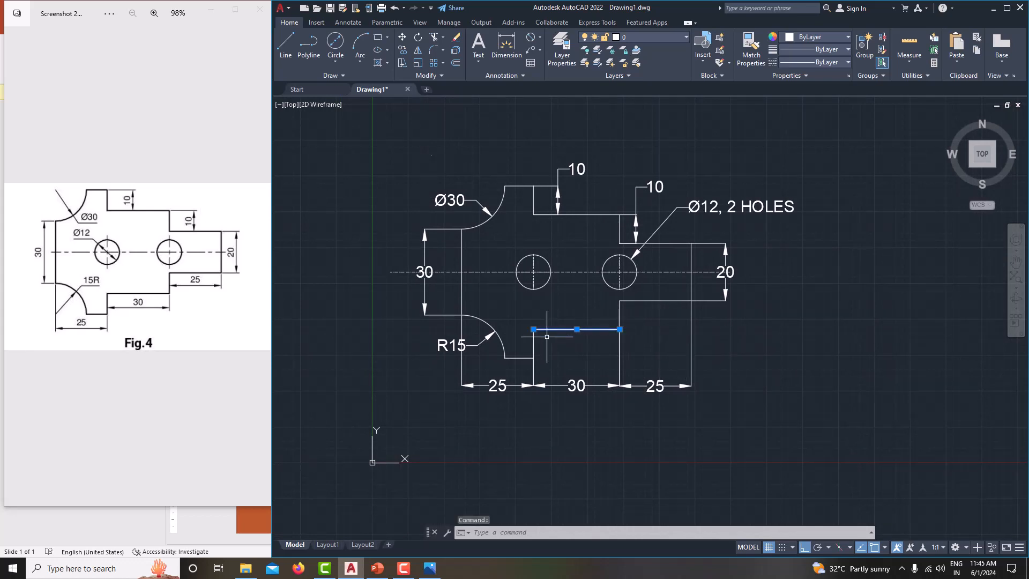
scroll(533, 345, "up", 4)
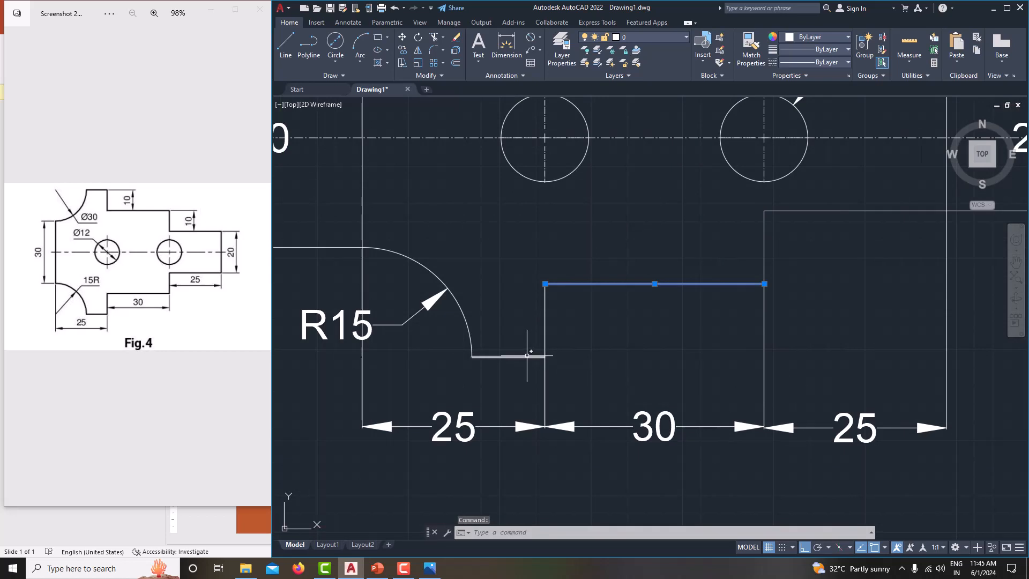
left_click(532, 355)
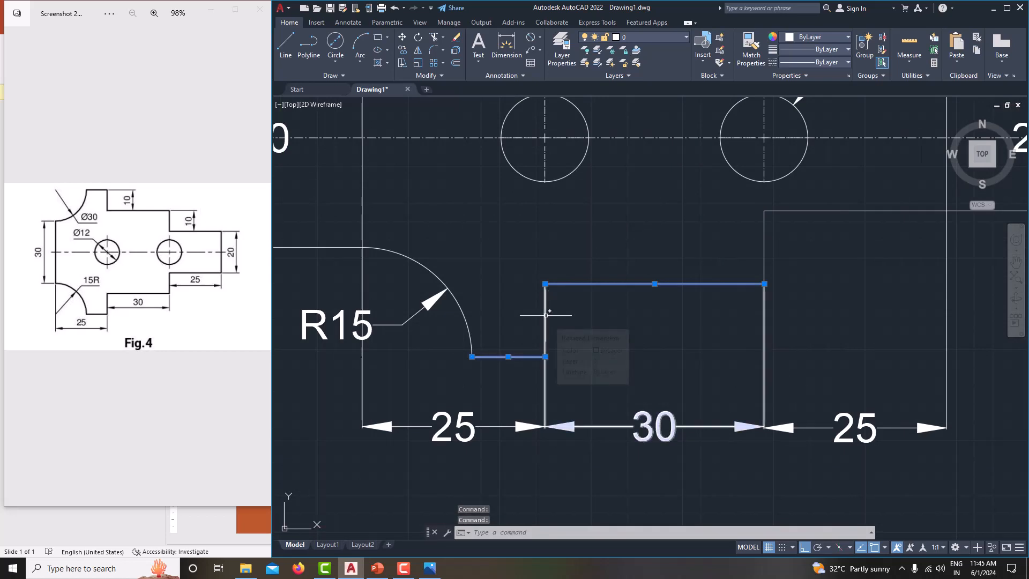
key("Escape")
scroll(594, 325, "down", 4)
middle_click_drag(590, 332, 569, 354)
middle_click_drag(778, 327, 754, 340)
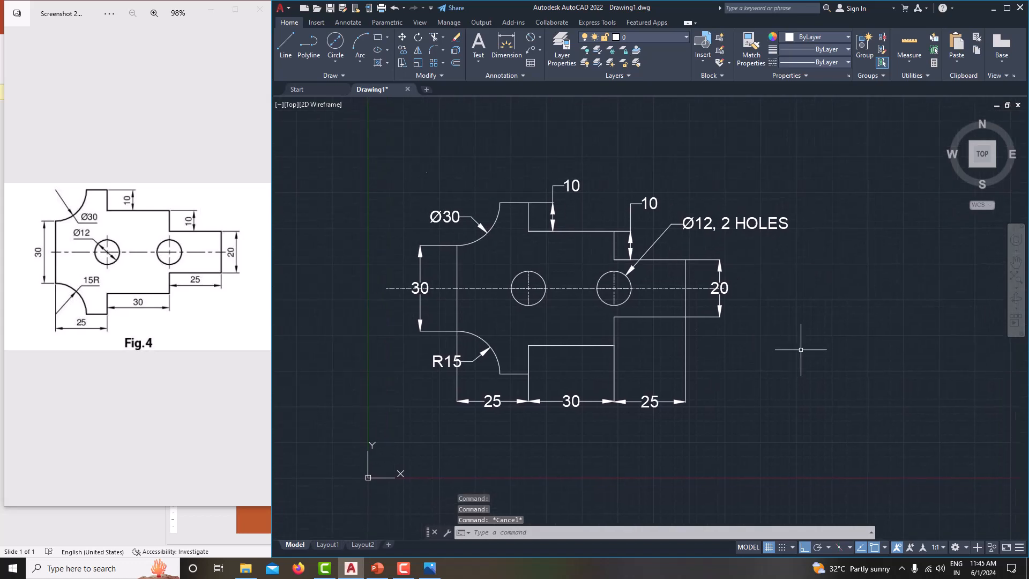